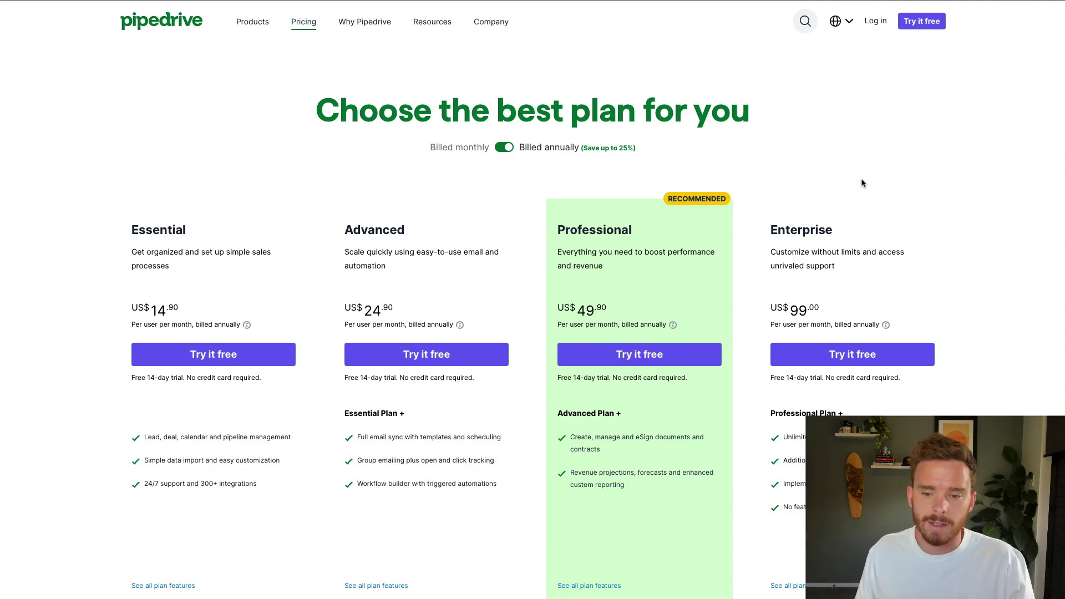
Scroll down the pricing page to the add-ons section.
{"action": "scroll", "coordinate": [863, 183], "scroll_direction": "down", "scroll_amount": 15}
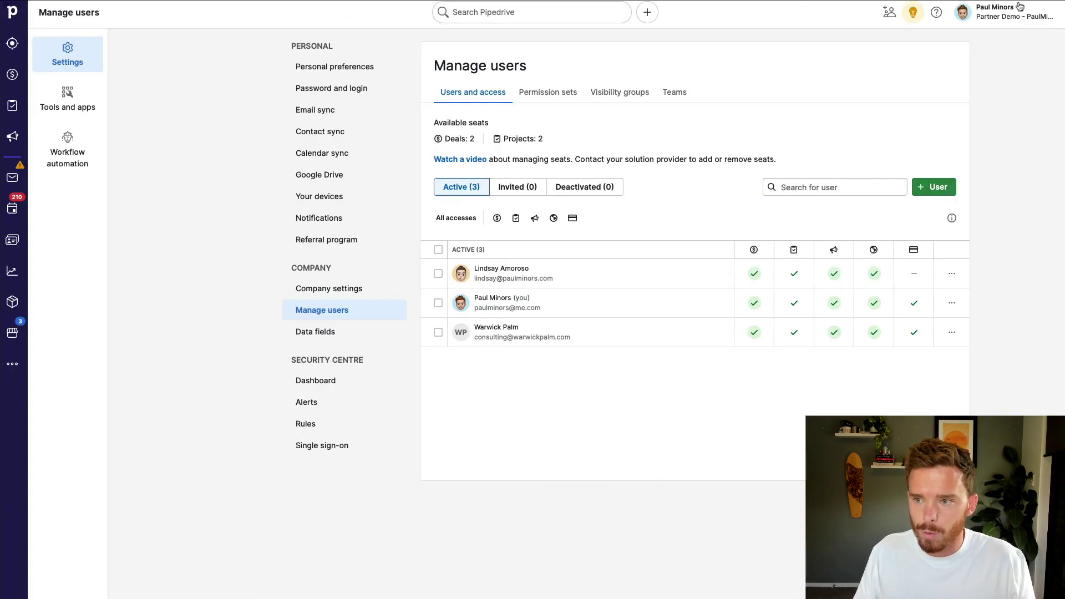
{"action": "left_click", "coordinate": [1020, 9]}
{"action": "left_click", "coordinate": [826, 385]}
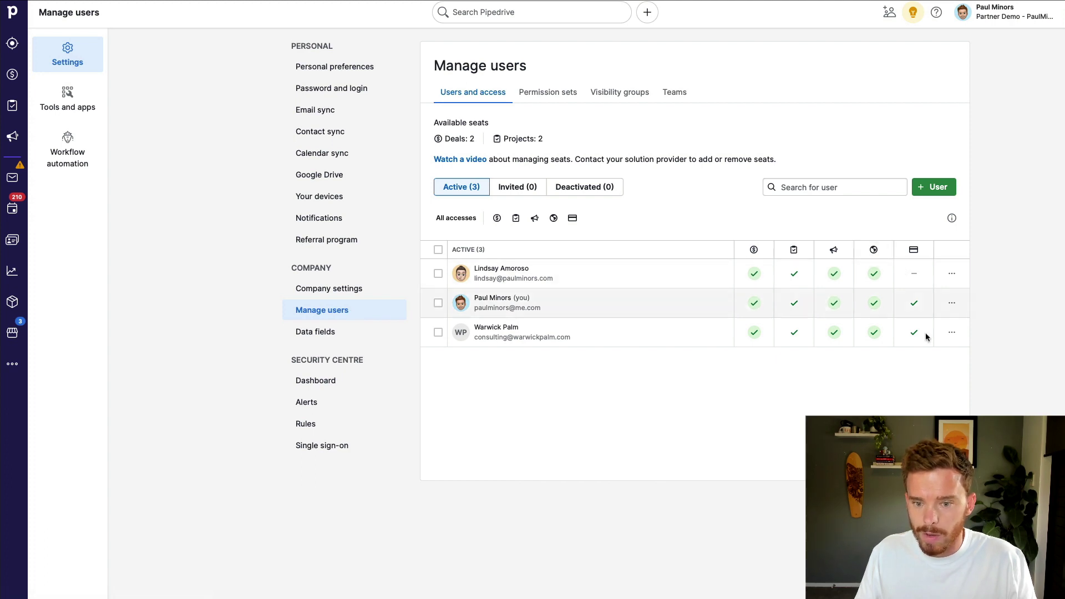
{"action": "left_click", "coordinate": [950, 333]}
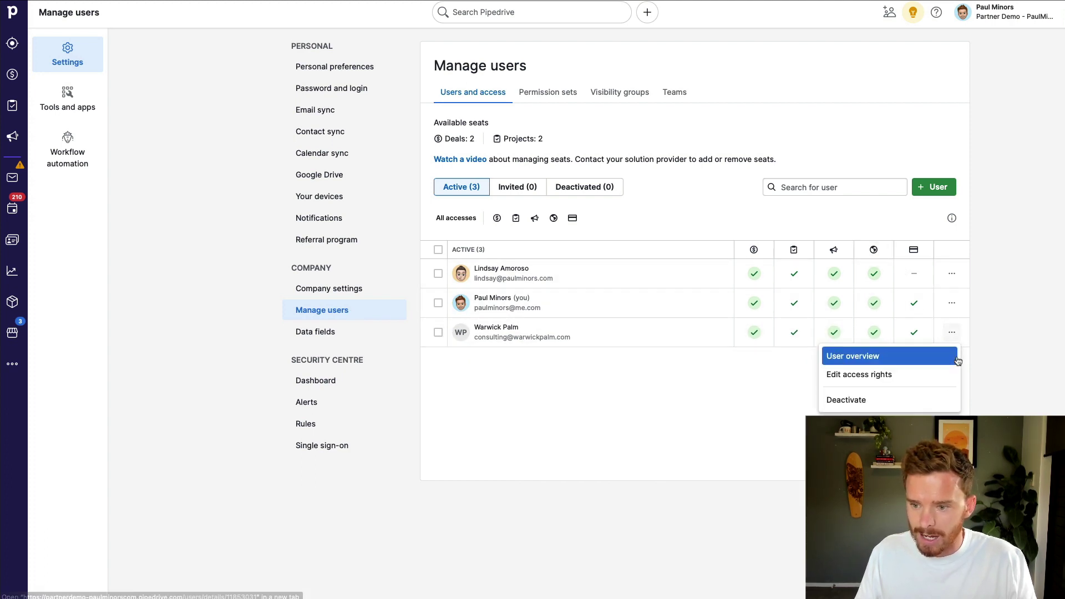
{"action": "left_click", "coordinate": [924, 378]}
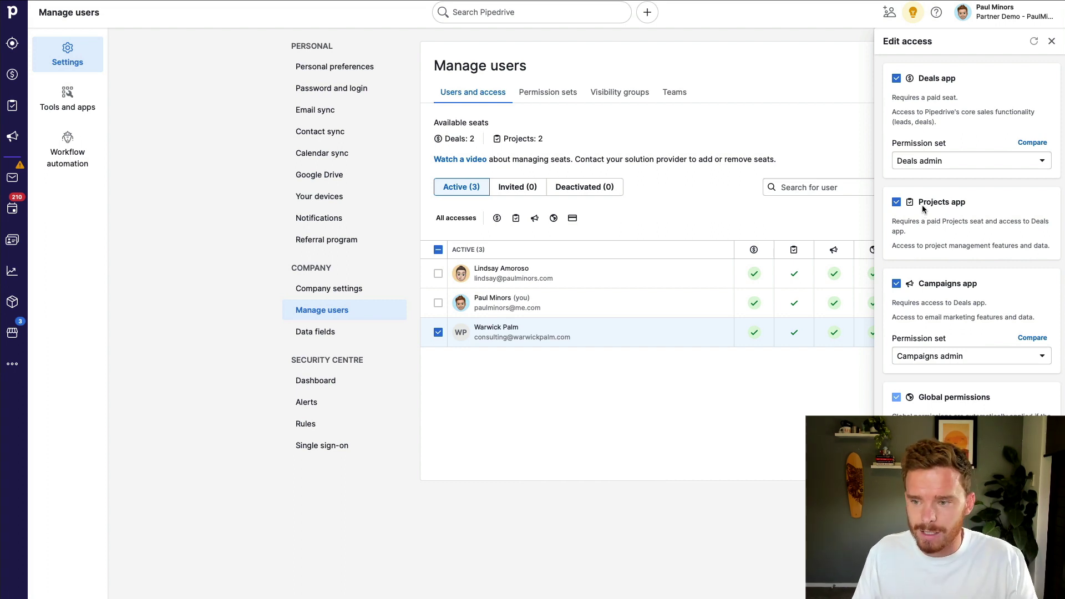
{"action": "left_click", "coordinate": [1053, 42]}
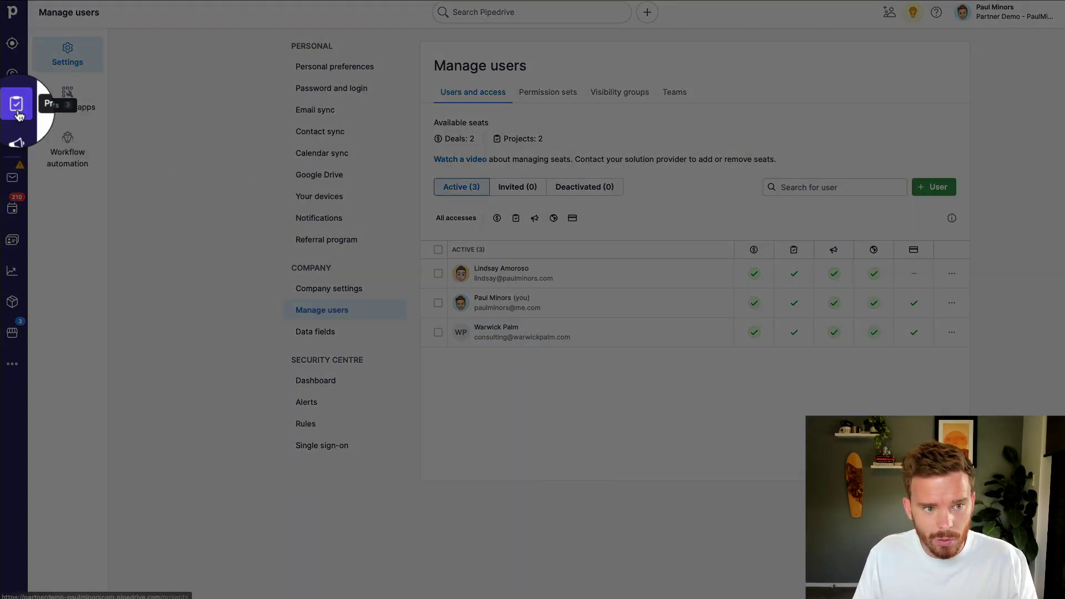
View the Deals pipeline and lift the Apple deal to reveal its won/lost options.
{"action": "left_click", "coordinate": [17, 112]}
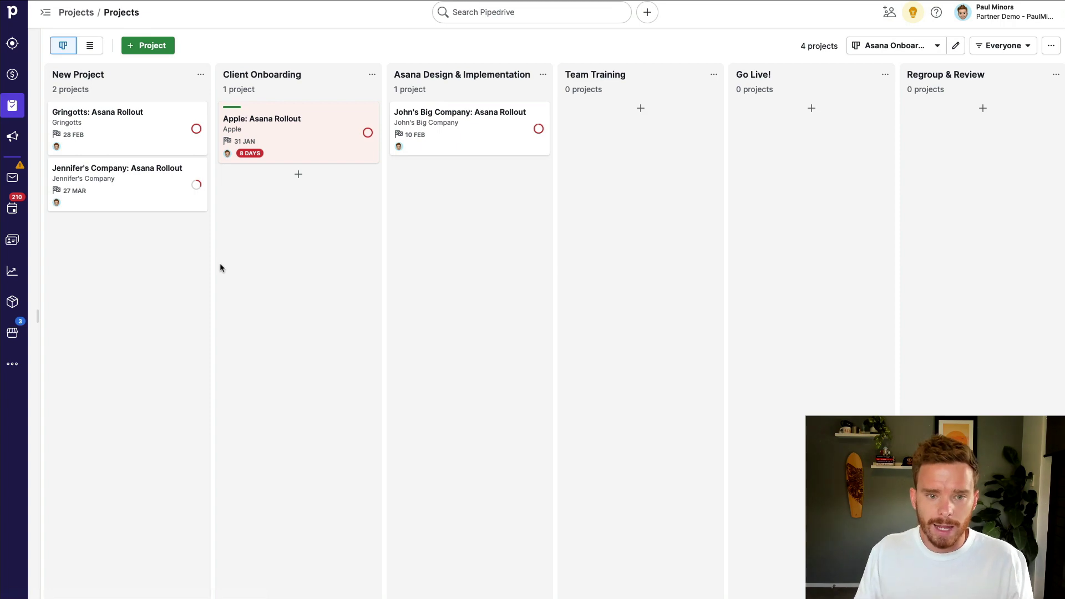
{"action": "left_click", "coordinate": [12, 74]}
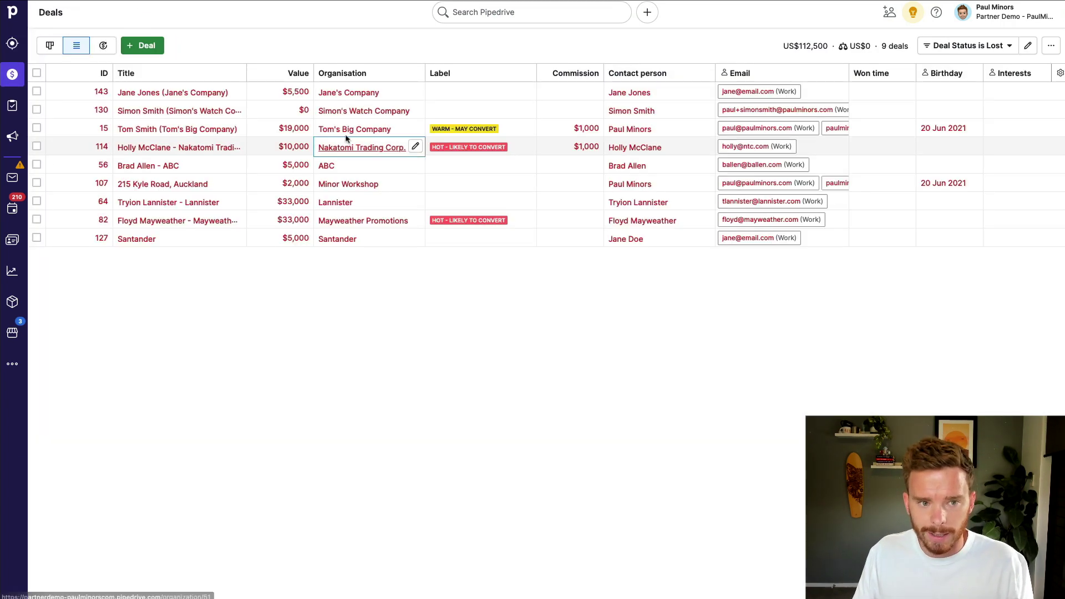
{"action": "left_click", "coordinate": [50, 45]}
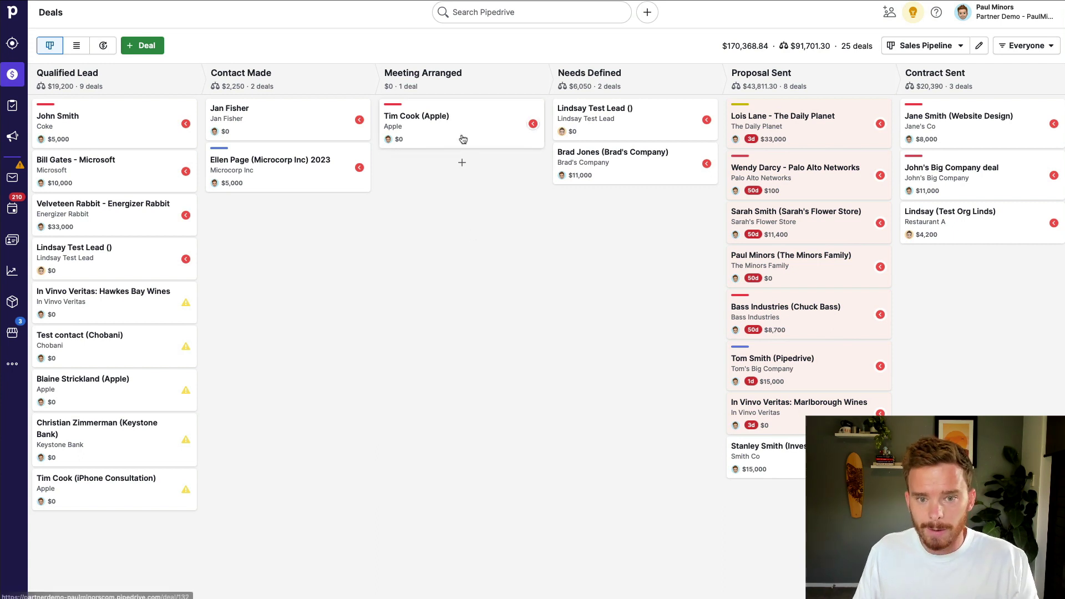
{"action": "mouse_move", "coordinate": [463, 139]}
{"action": "left_mouse_down"}
{"action": "mouse_move", "coordinate": [467, 159]}
{"action": "mouse_move", "coordinate": [465, 135]}
{"action": "left_mouse_up"}
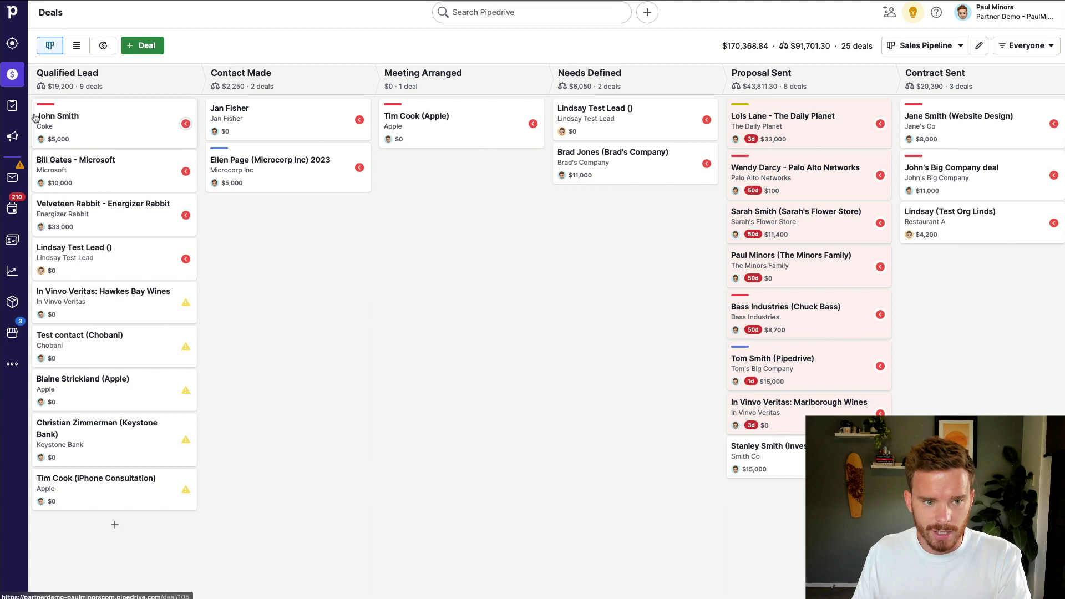
Return to the Asana Onboarding projects board and open its board options list.
{"action": "left_click", "coordinate": [12, 105]}
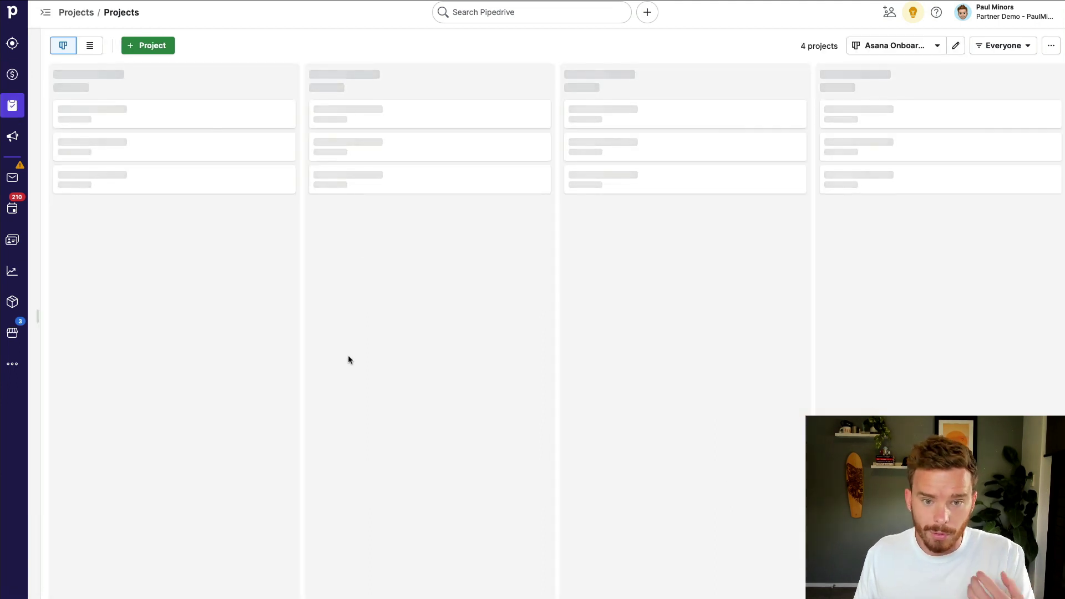
{"action": "left_click_drag", "start_coordinate": [167, 119], "coordinate": [190, 131]}
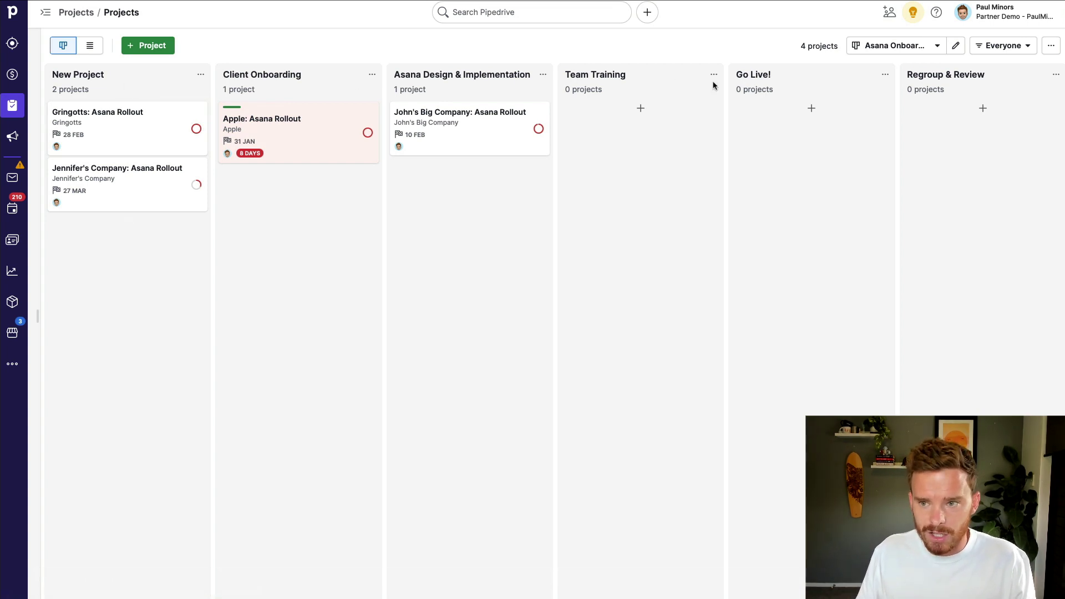
{"action": "left_click", "coordinate": [916, 48]}
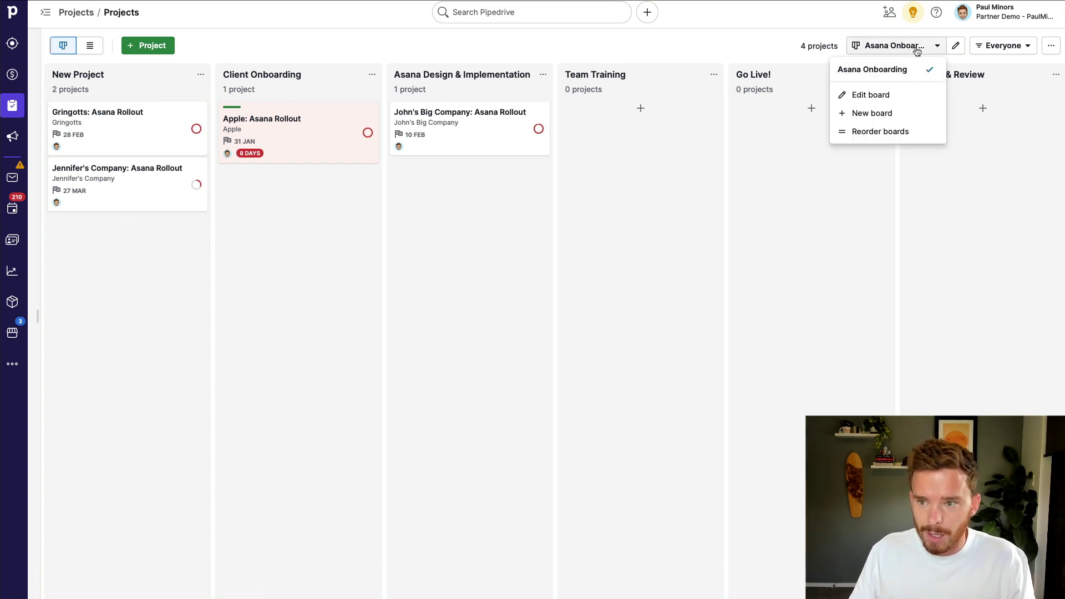
Create a new project board named 'Website Design Projects'.
{"action": "left_click", "coordinate": [887, 119]}
{"action": "left_click_drag", "start_coordinate": [207, 45], "coordinate": [82, 42]}
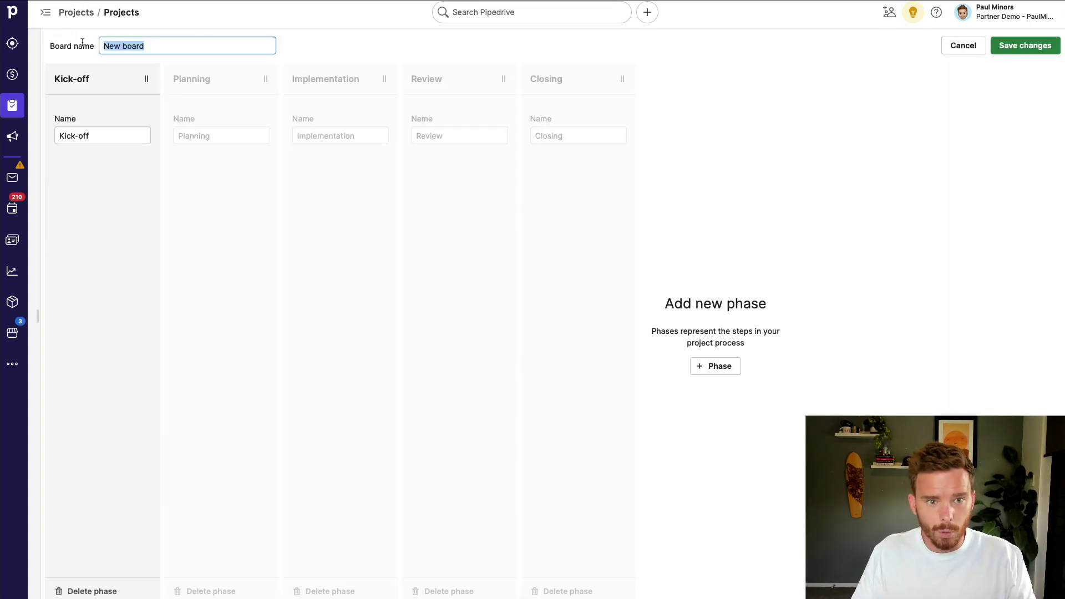
{"action": "type", "text": "Website Design"}
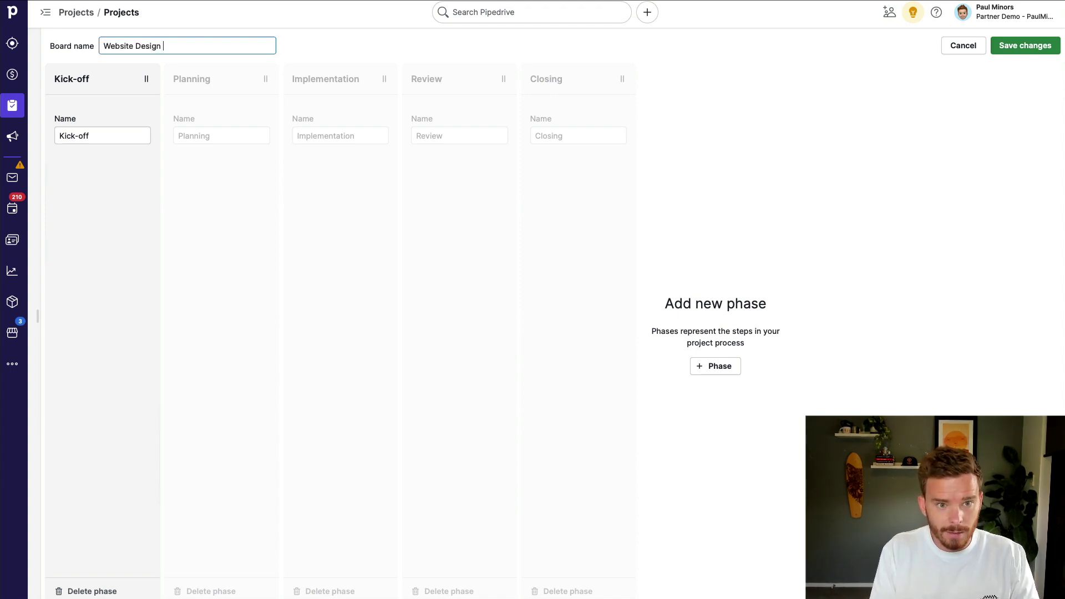
{"action": "type", "text": " Projects"}
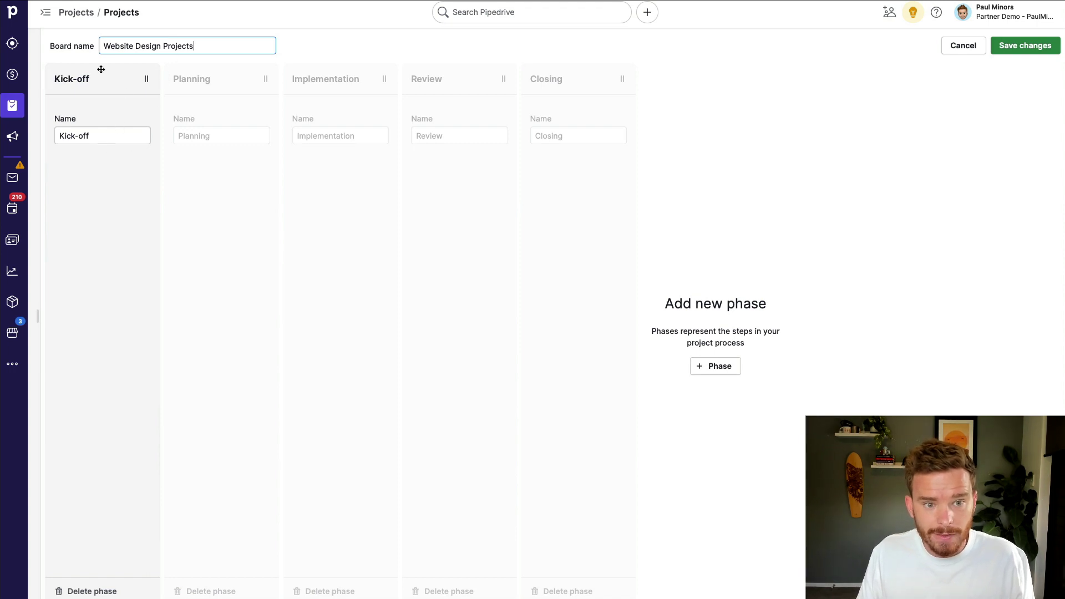
Rename the Planning phase to 'Website Planning'.
{"action": "left_click", "coordinate": [227, 135]}
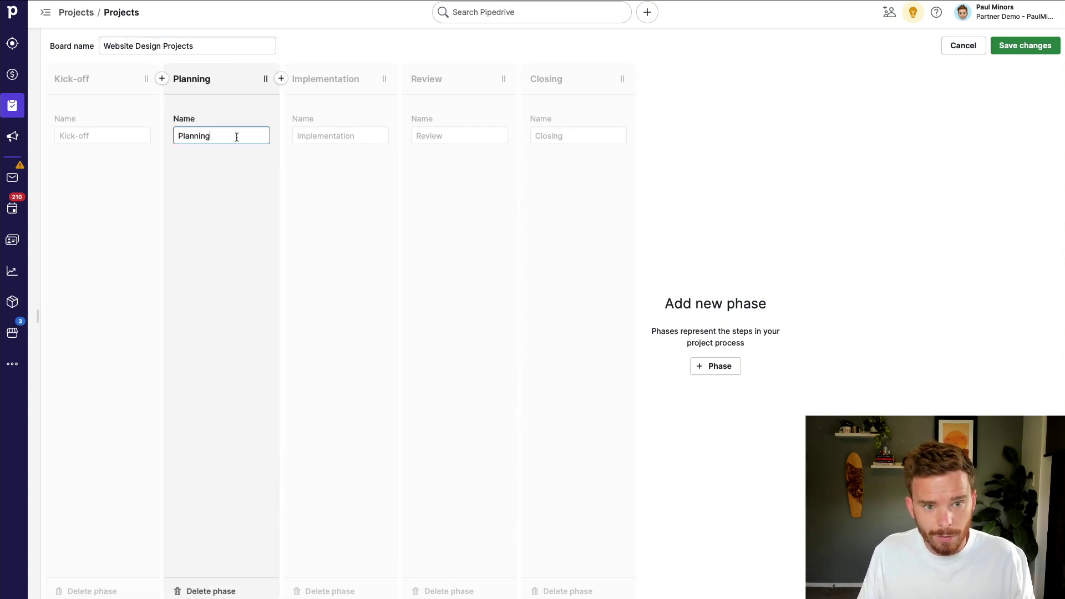
{"action": "key", "text": "ctrl+a"}
{"action": "type", "text": "Website S"}
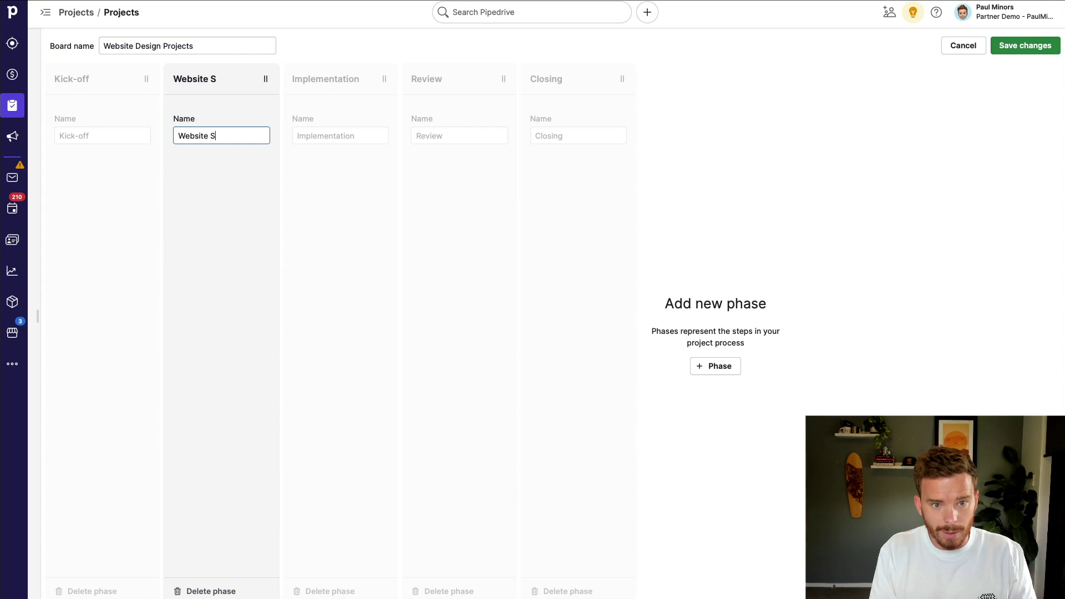
{"action": "key", "text": "BackSpace"}
{"action": "type", "text": "Planning"}
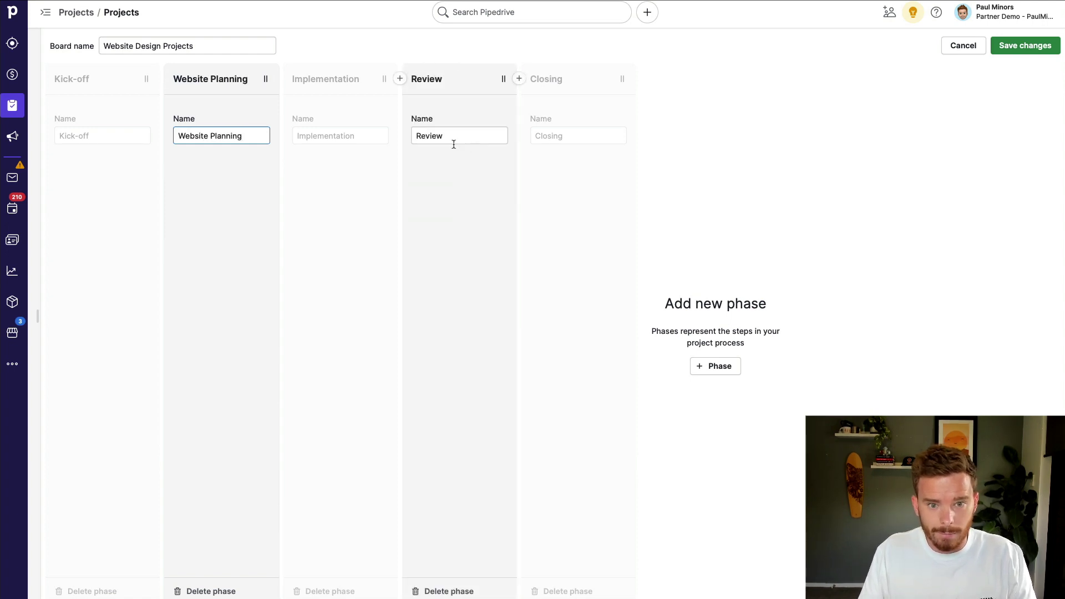
Add a 'Design Approved' phase after Website Planning and save the board.
{"action": "left_click", "coordinate": [709, 366]}
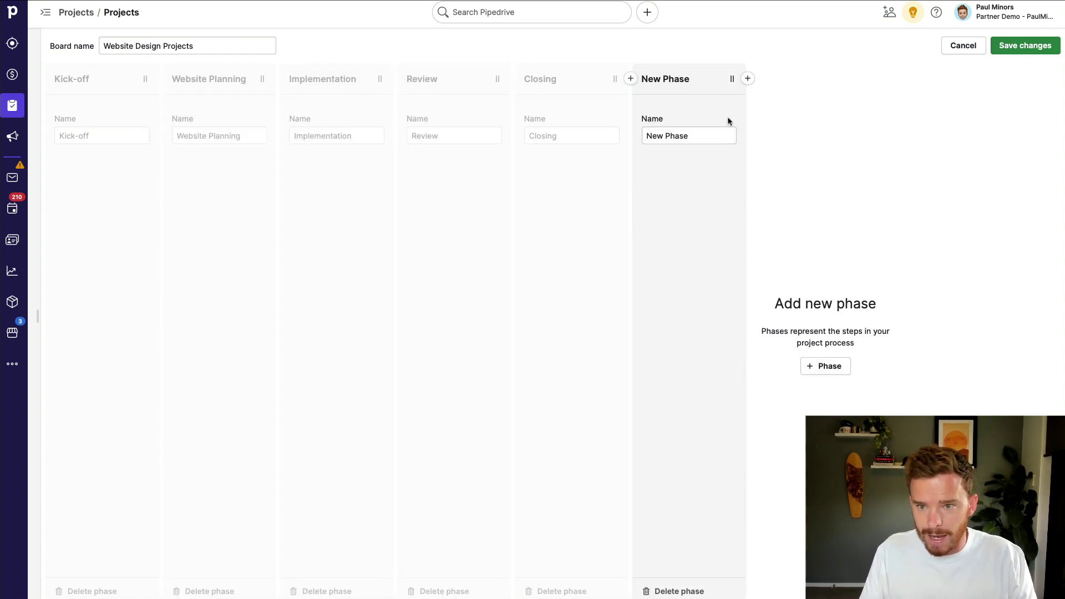
{"action": "left_click_drag", "start_coordinate": [731, 82], "coordinate": [342, 141]}
{"action": "triple_click", "coordinate": [342, 141]}
{"action": "type", "text": "Design"}
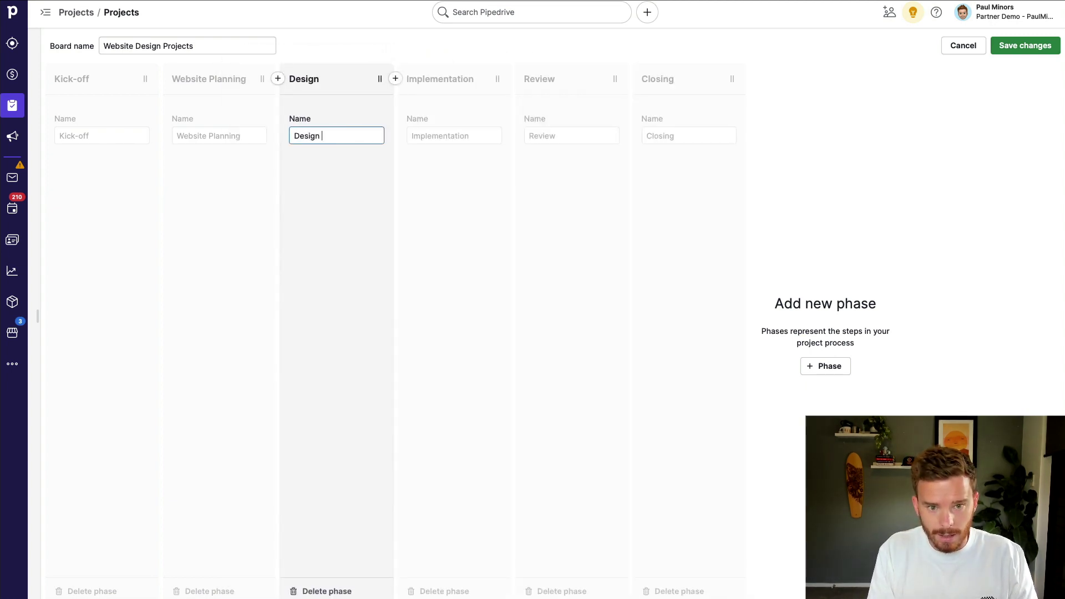
{"action": "type", "text": " Approved"}
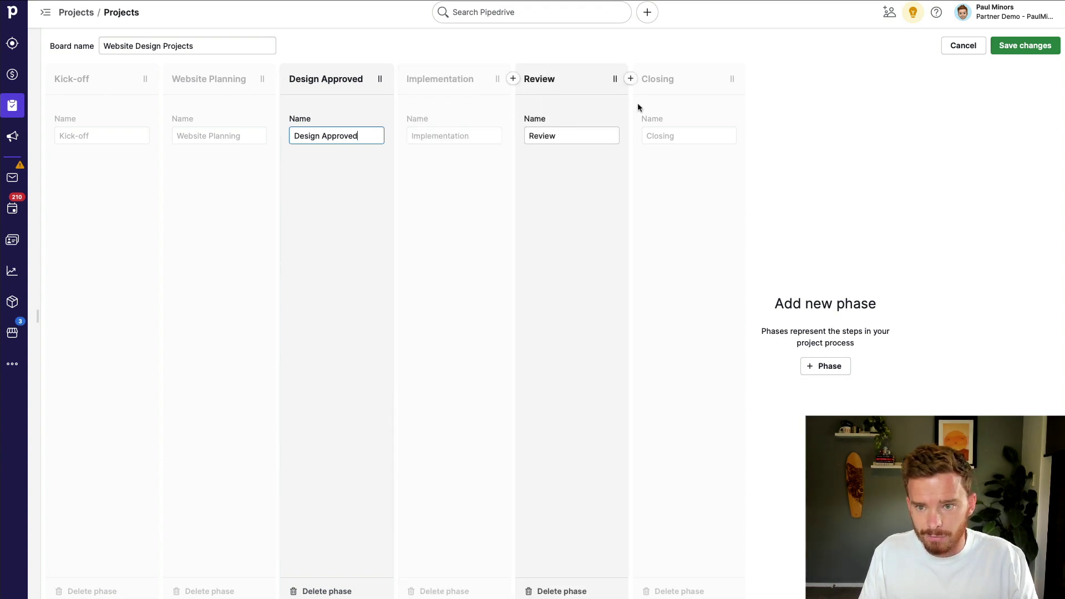
{"action": "left_click", "coordinate": [1017, 47]}
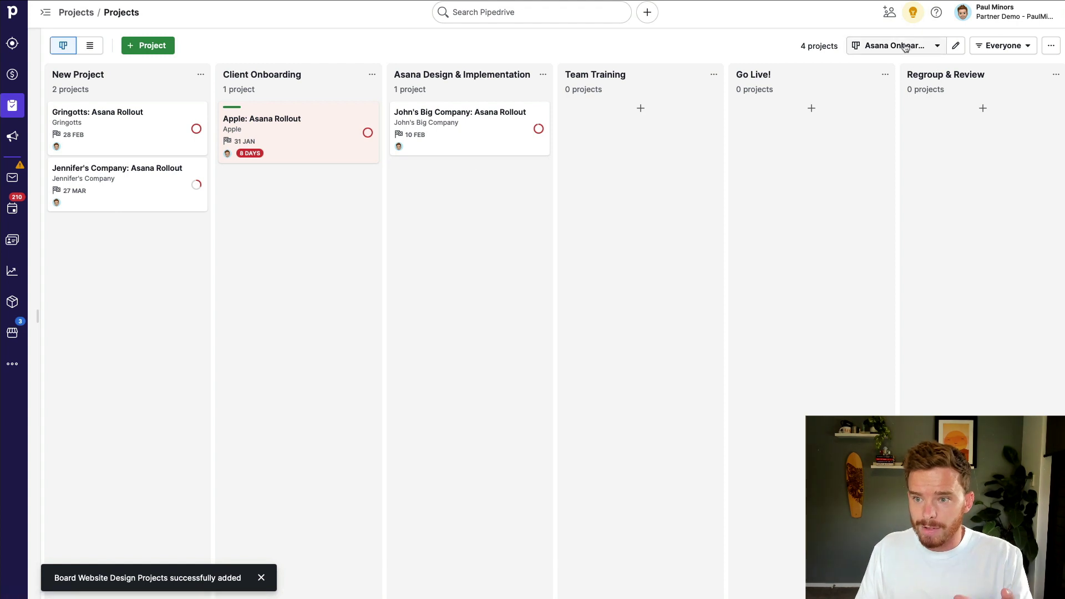
Switch to the Website Design Projects board, then open project Templates from the side panel.
{"action": "left_click", "coordinate": [906, 47]}
{"action": "left_click", "coordinate": [887, 87]}
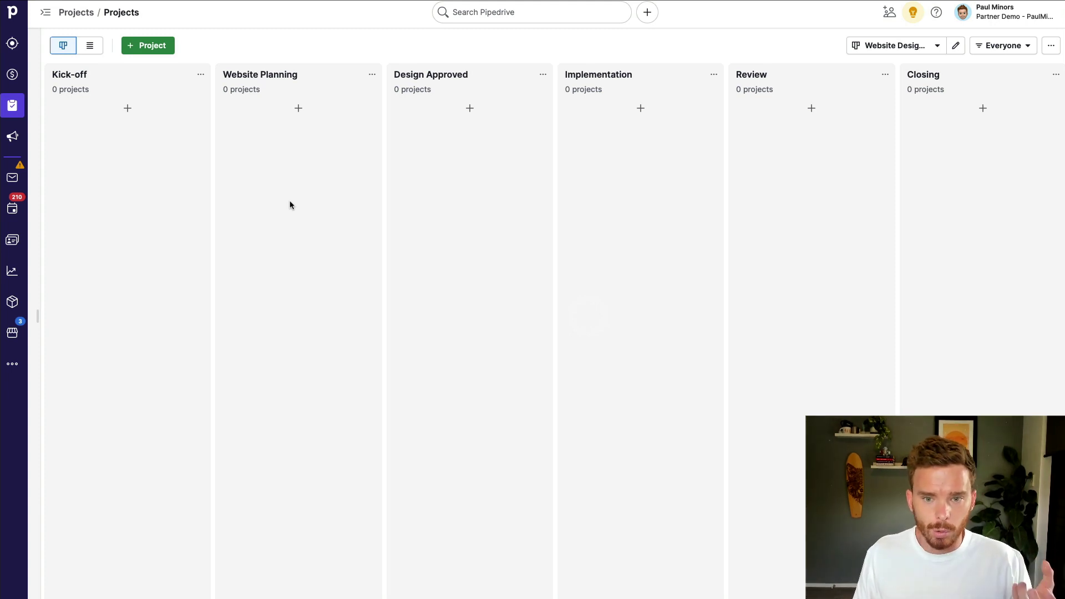
{"action": "left_click", "coordinate": [45, 13]}
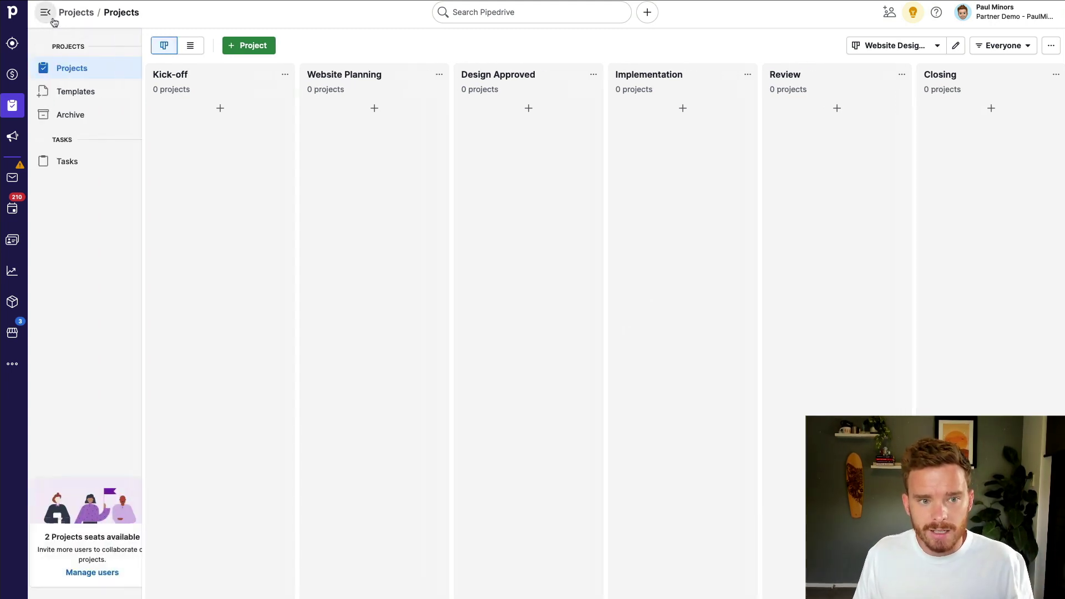
{"action": "left_click", "coordinate": [46, 12]}
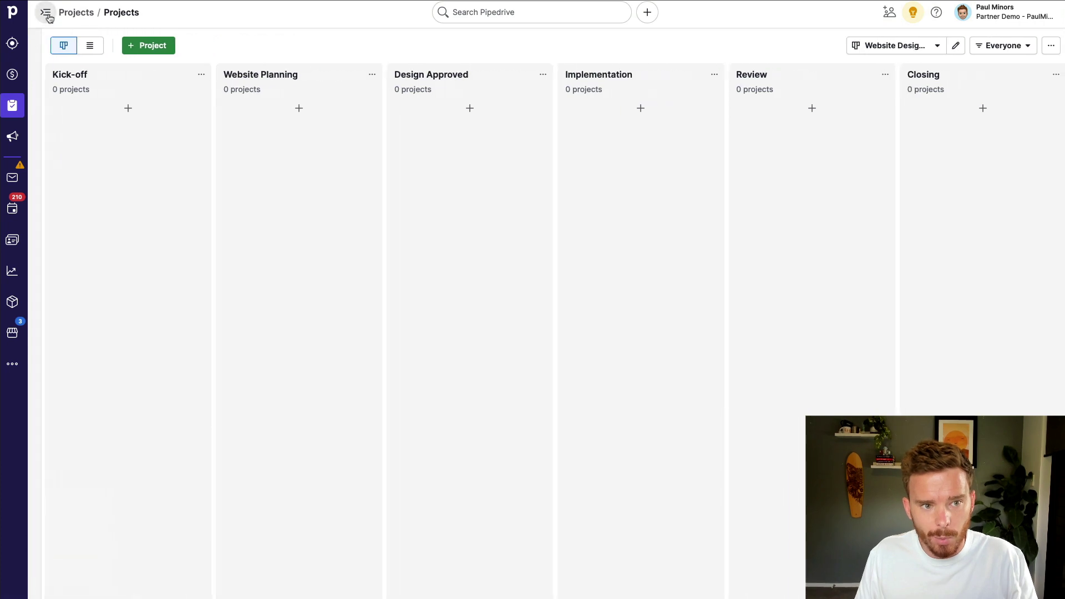
{"action": "left_click", "coordinate": [46, 12]}
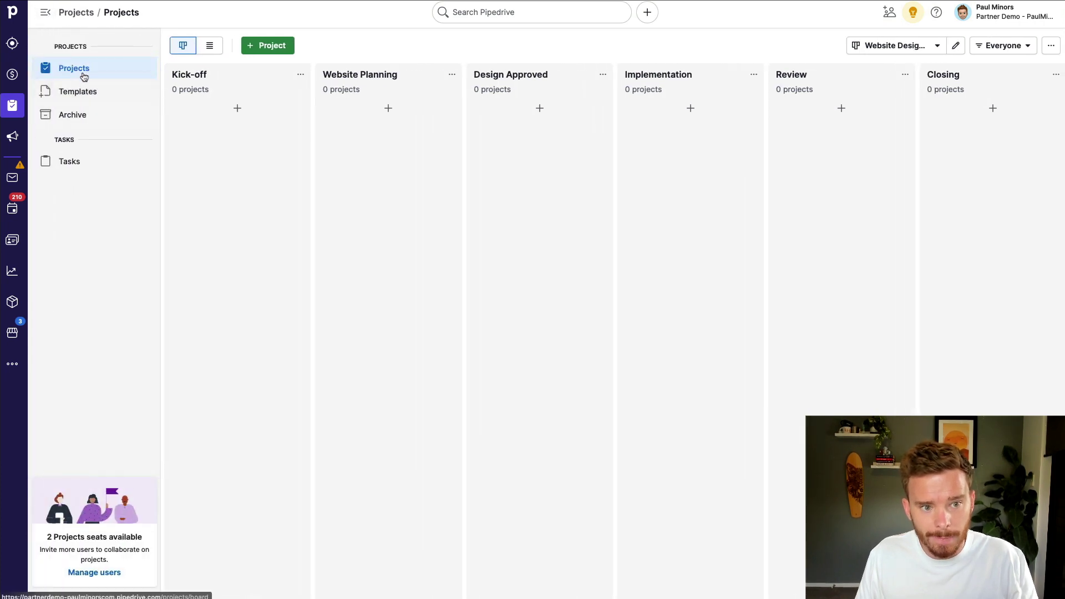
{"action": "left_click", "coordinate": [86, 97]}
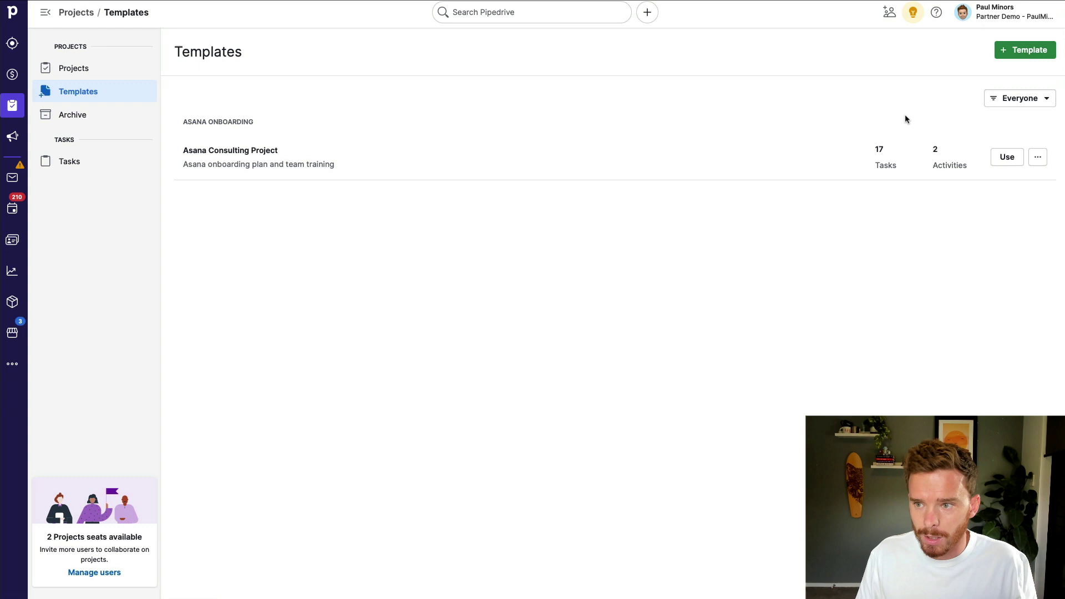
Start a new project template linked to the Website Design Projects board.
{"action": "left_click", "coordinate": [1015, 52]}
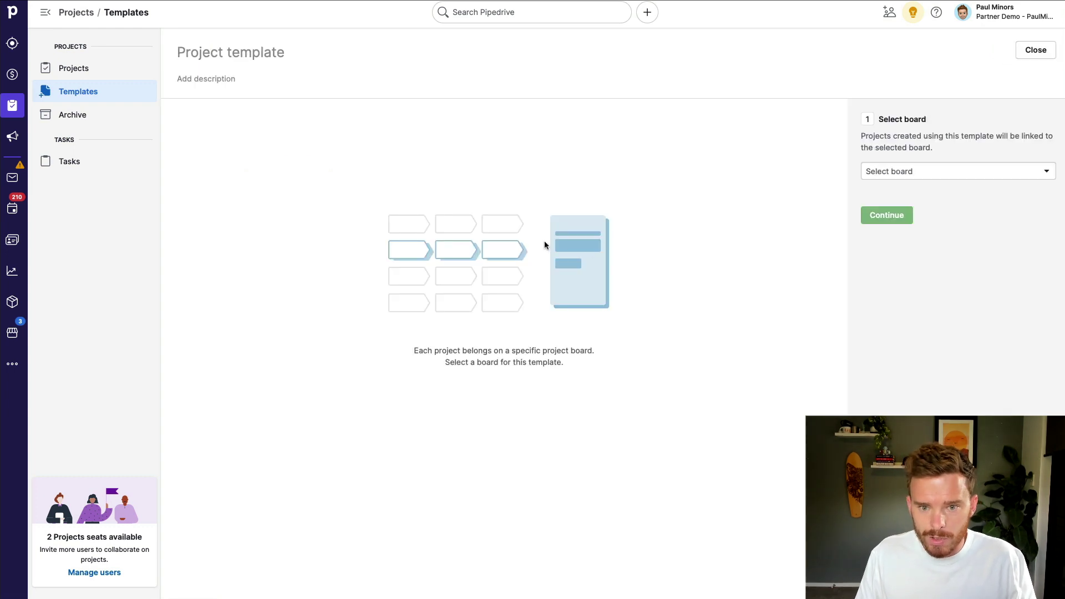
{"action": "left_click", "coordinate": [911, 172]}
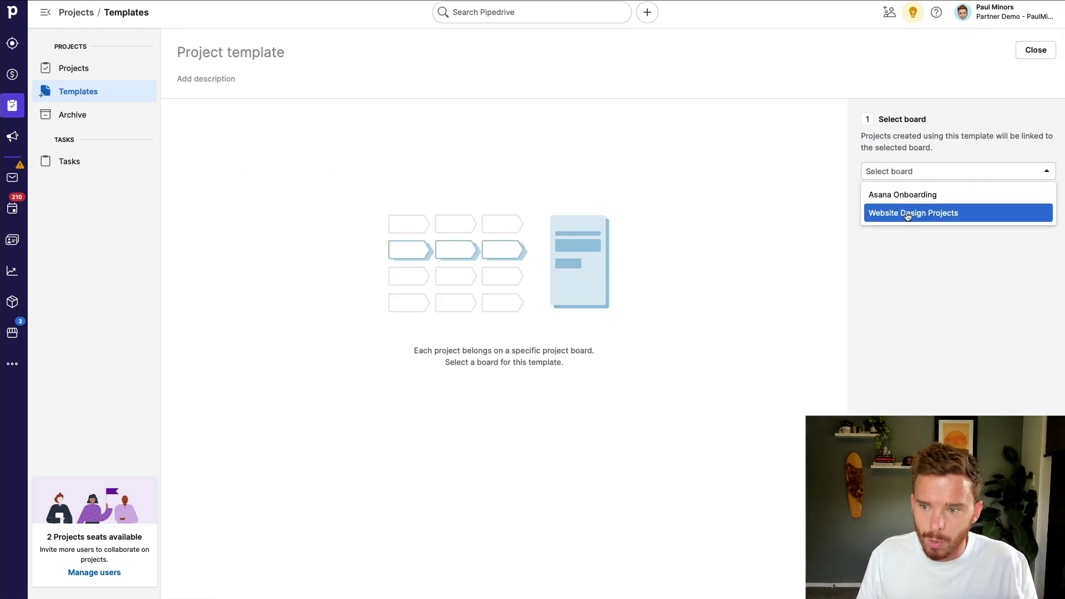
{"action": "left_click", "coordinate": [927, 215]}
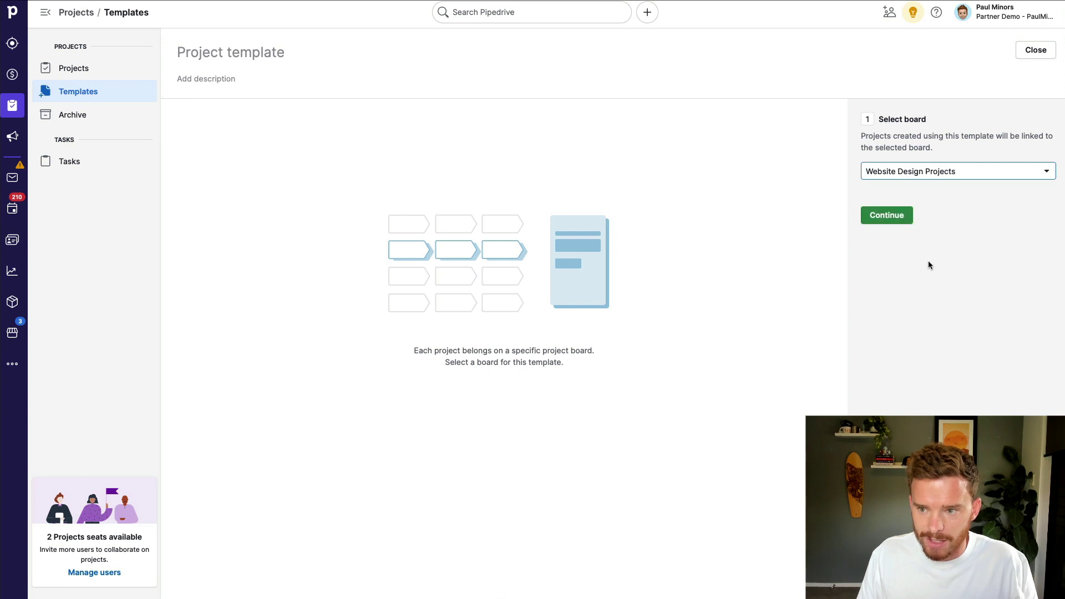
{"action": "left_click", "coordinate": [900, 221]}
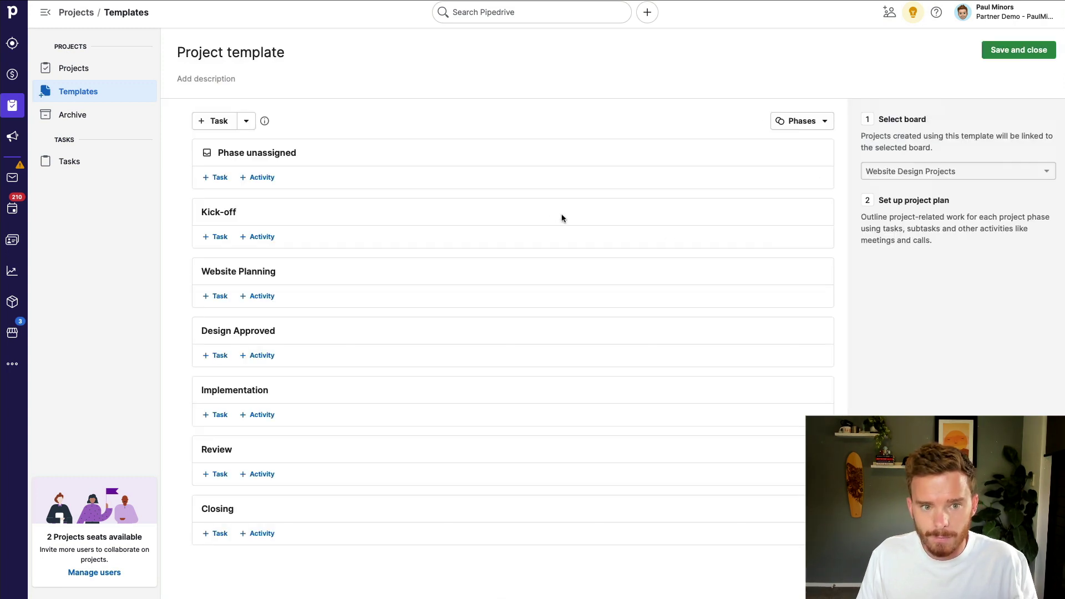
Title the template 'Website Design Project' and begin a new Kick-off task.
{"action": "left_click", "coordinate": [175, 47]}
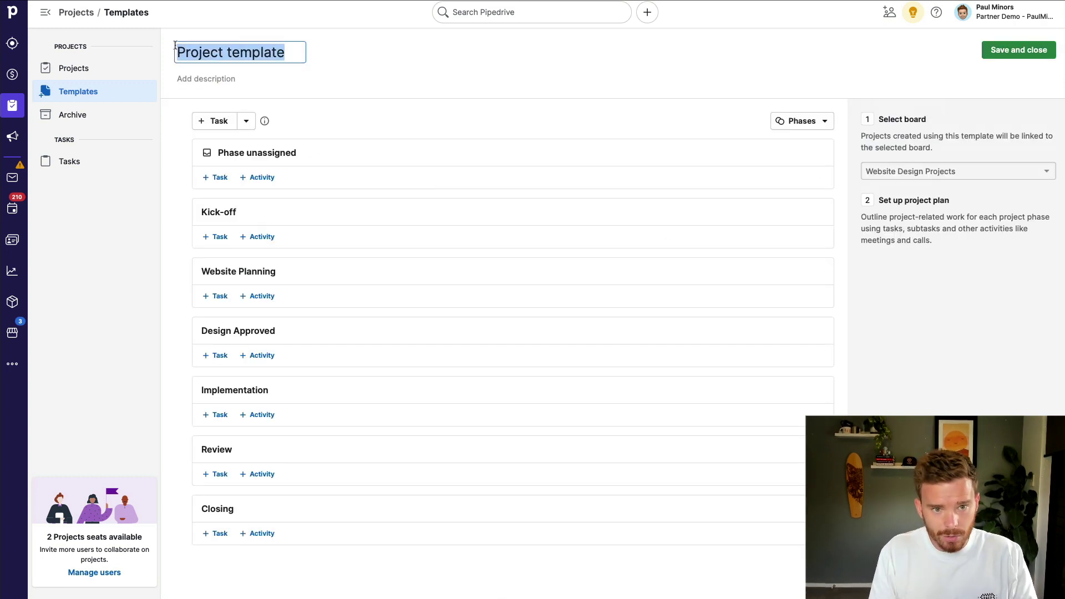
{"action": "type", "text": "Website Design "}
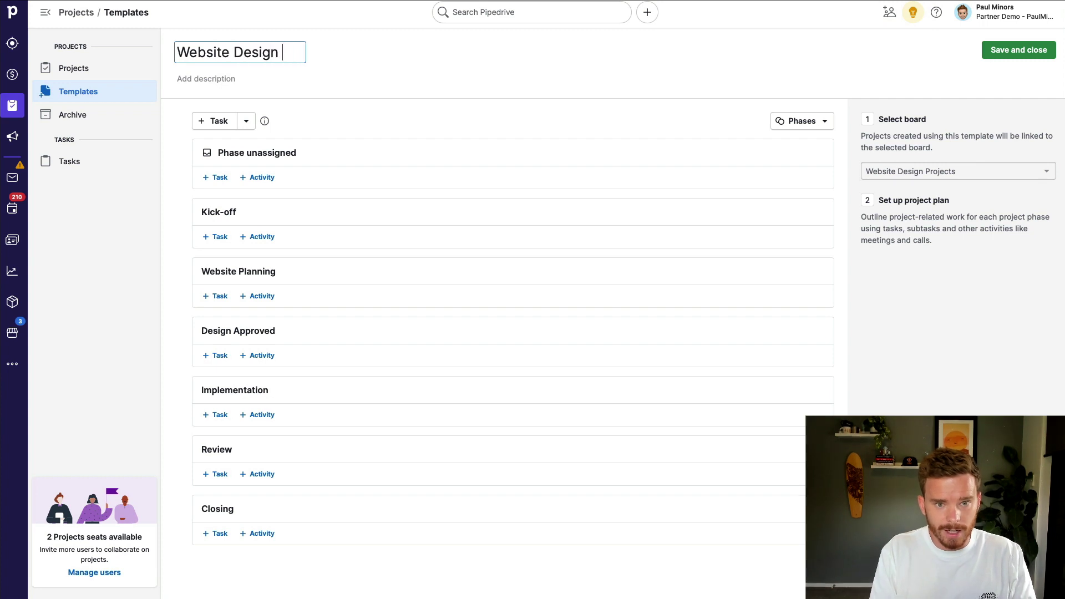
{"action": "type", "text": "Project"}
{"action": "left_click", "coordinate": [180, 78]}
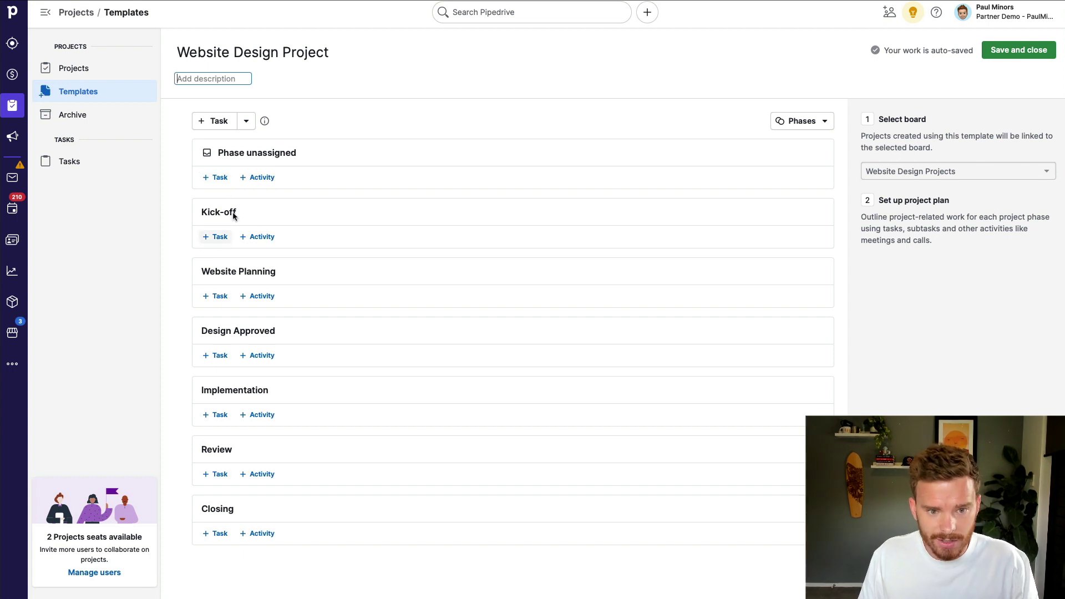
{"action": "left_click", "coordinate": [220, 237]}
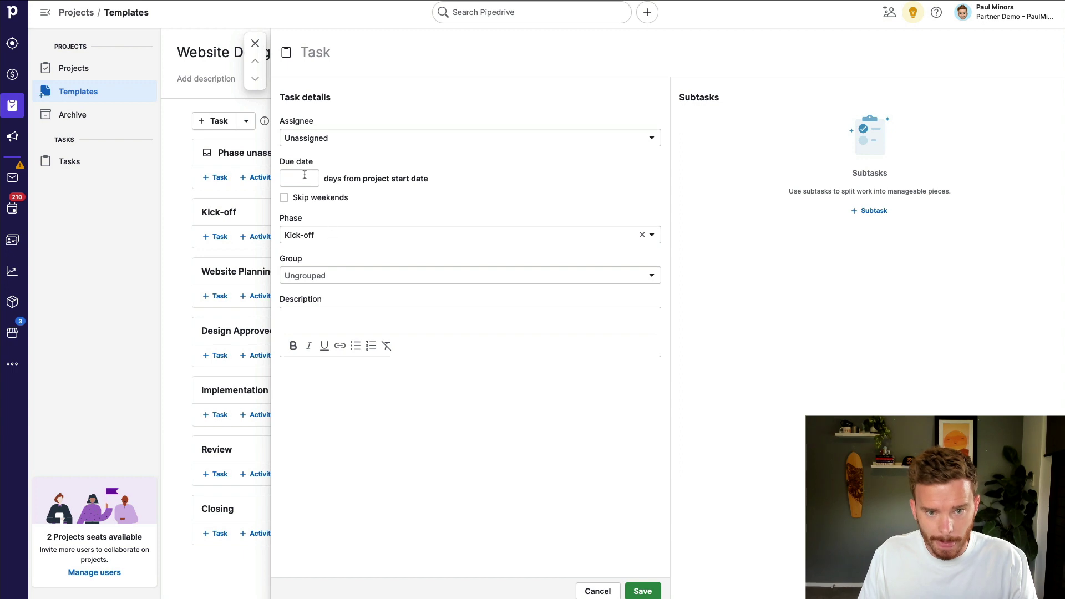
Add Kick-off task 'Schedule kickoff call with client', assigned to a teammate, due +0 days, skipping weekends.
{"action": "left_click", "coordinate": [319, 53]}
{"action": "type", "text": "Schedu"}
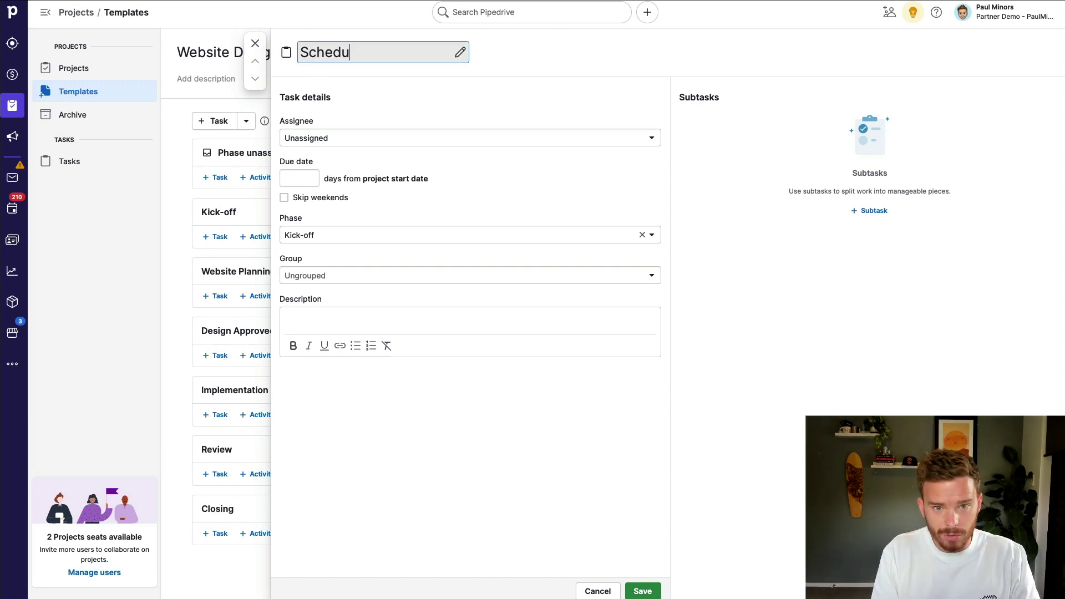
{"action": "type", "text": "le kickoff call with client"}
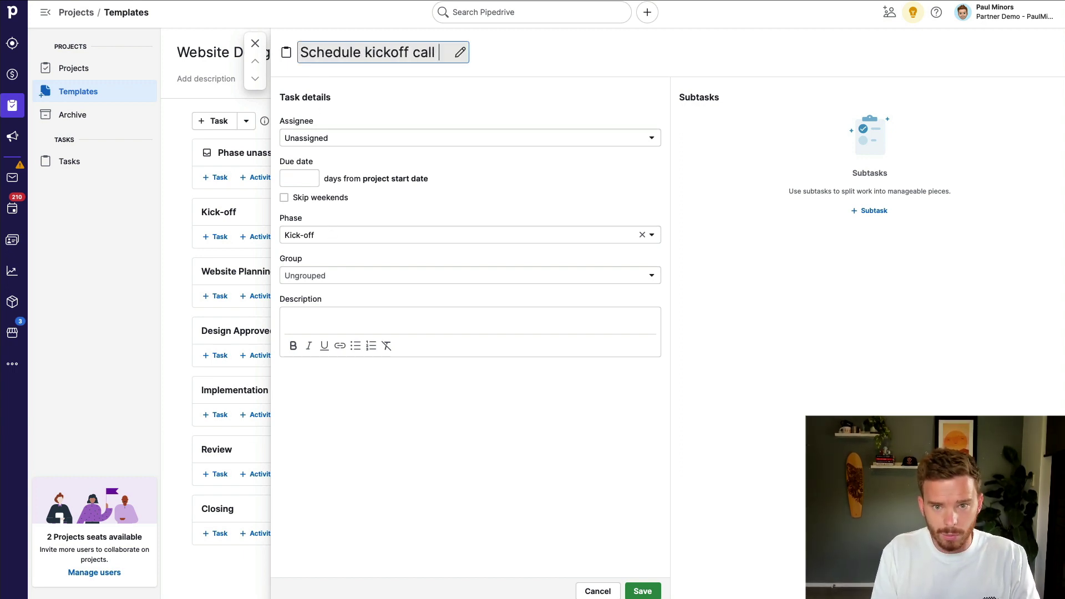
{"action": "left_click", "coordinate": [326, 140]}
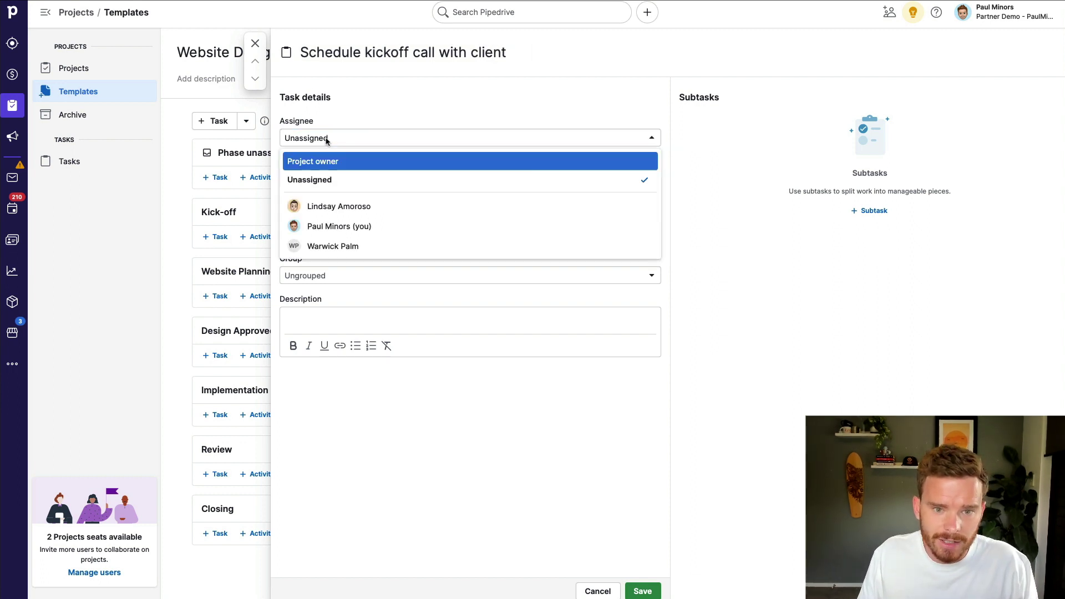
{"action": "left_click", "coordinate": [340, 209]}
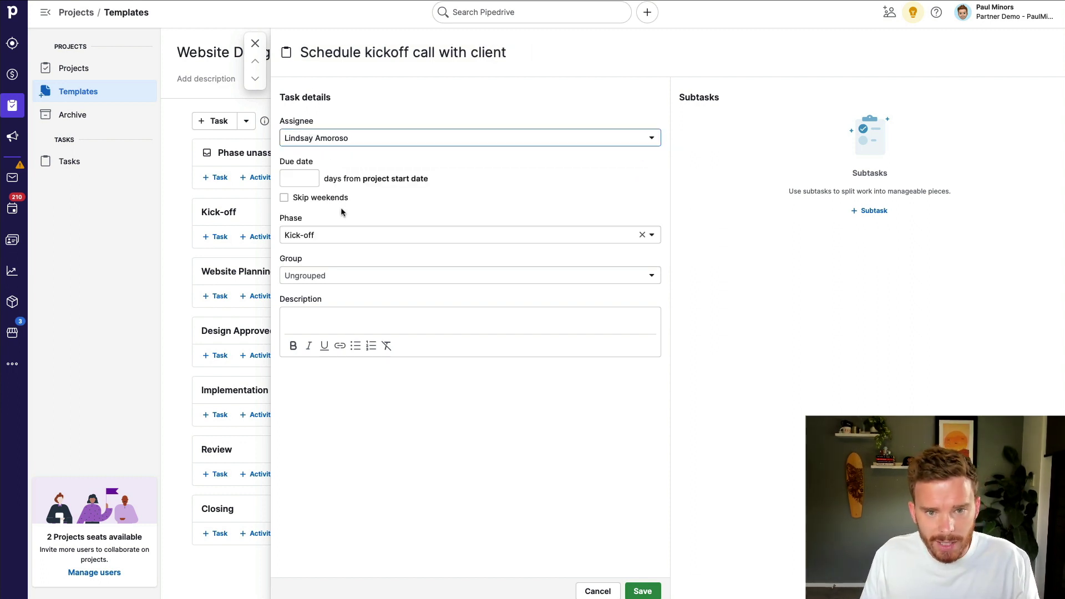
{"action": "left_click", "coordinate": [306, 179]}
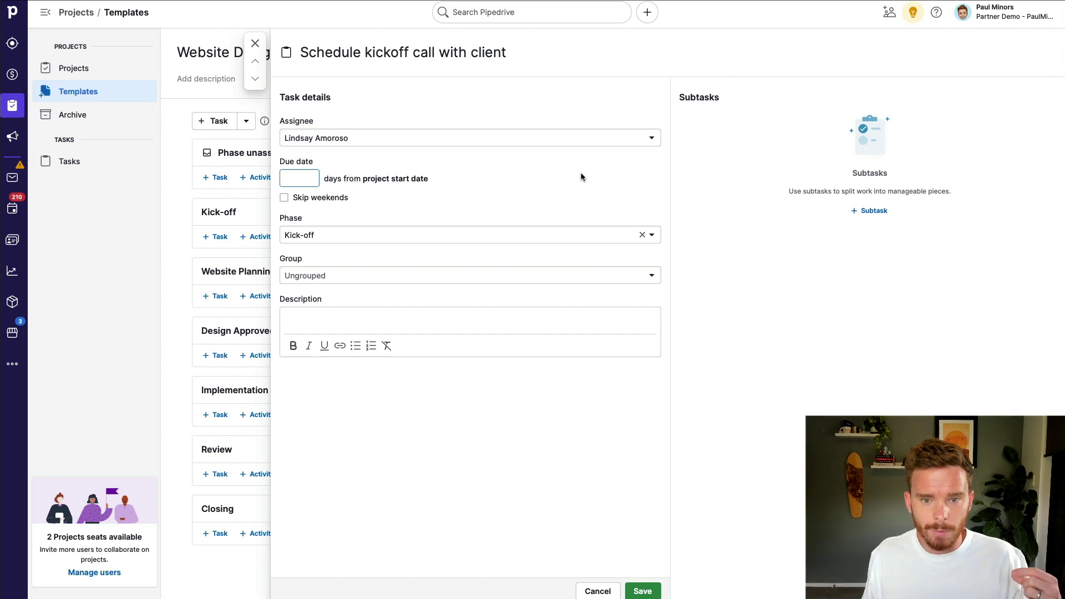
{"action": "type", "text": "0"}
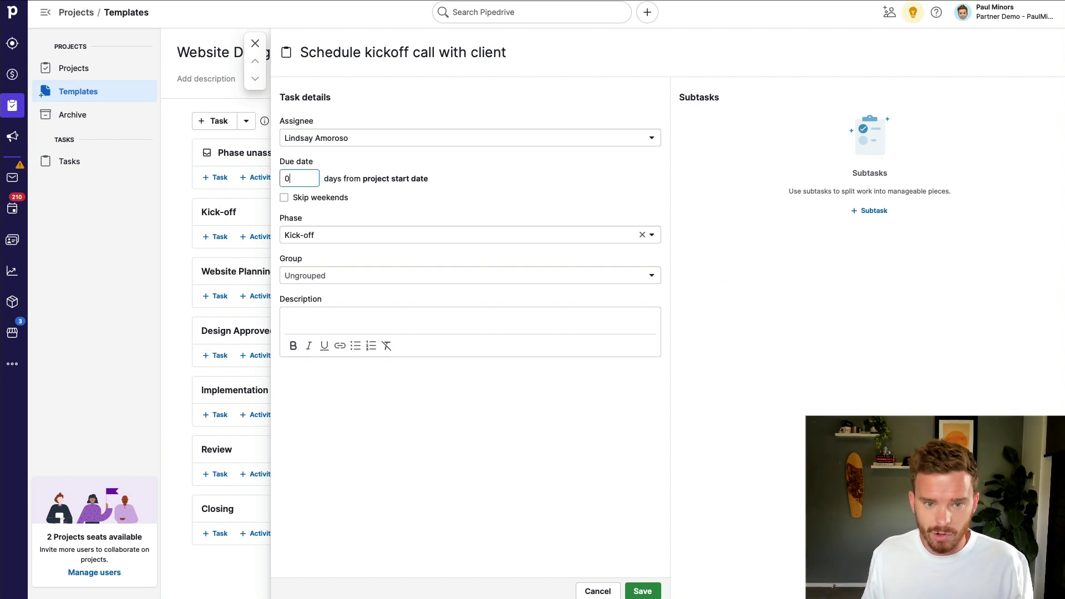
{"action": "left_click", "coordinate": [344, 199]}
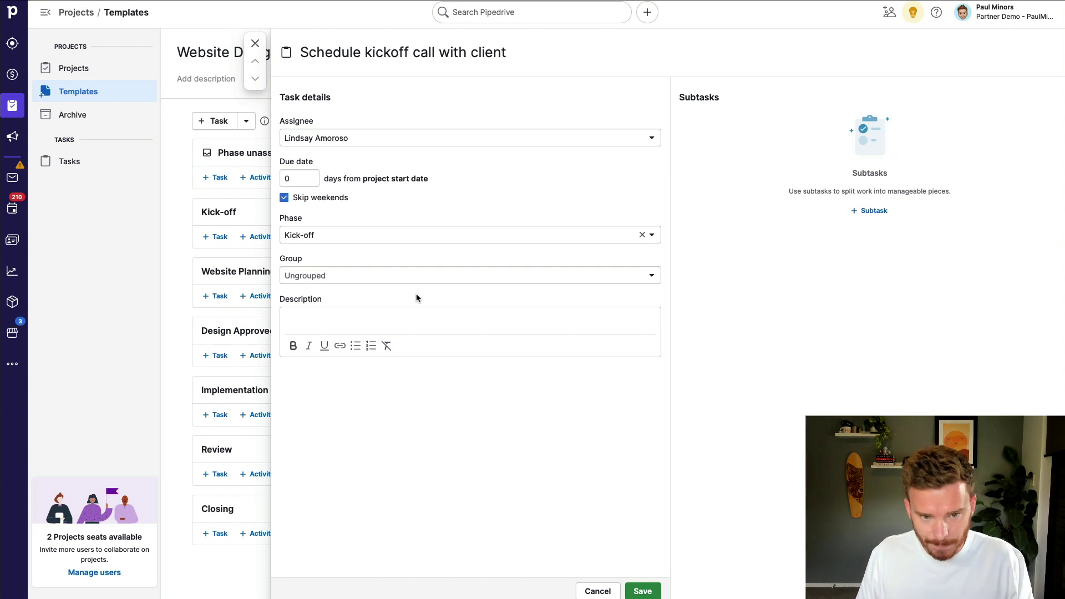
{"action": "left_click", "coordinate": [644, 591]}
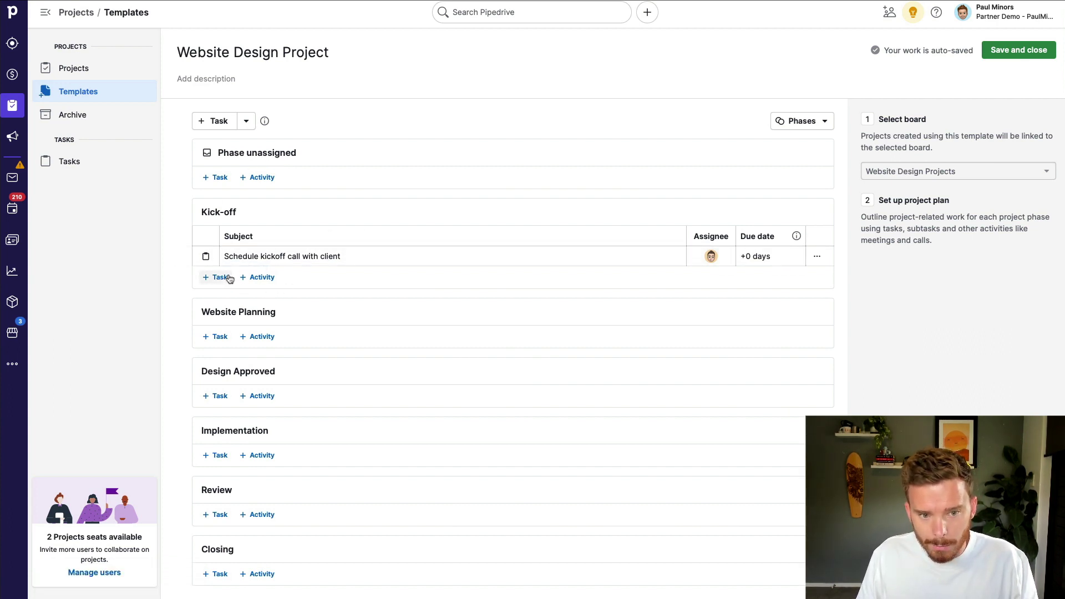
Create a Kick-off task 'Design meeting', assigned to the current user and due +7 days.
{"action": "left_click", "coordinate": [221, 278]}
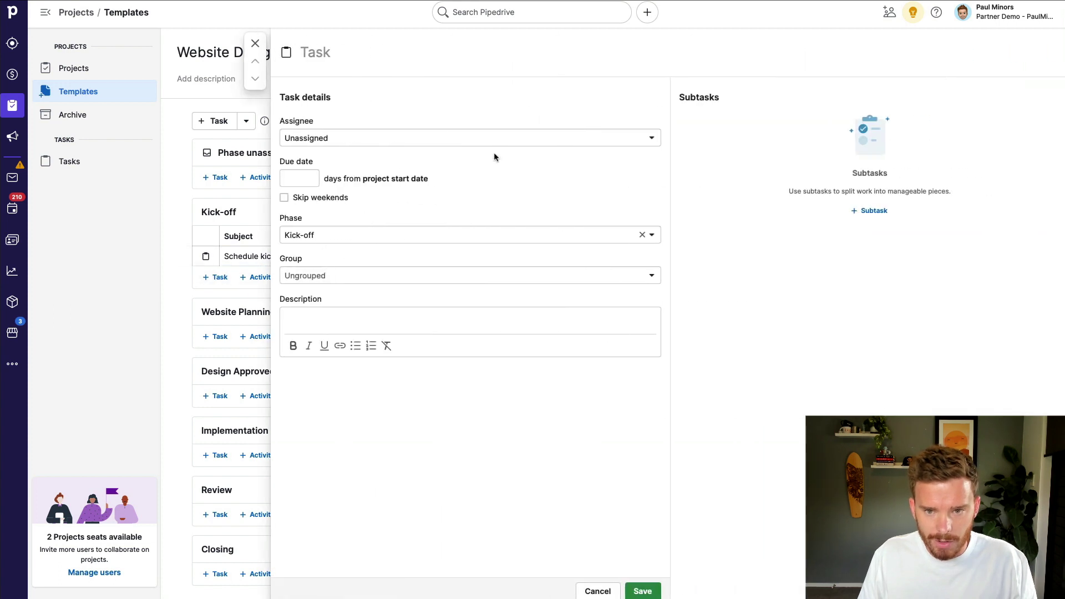
{"action": "left_click", "coordinate": [323, 52]}
{"action": "type", "text": "Design "}
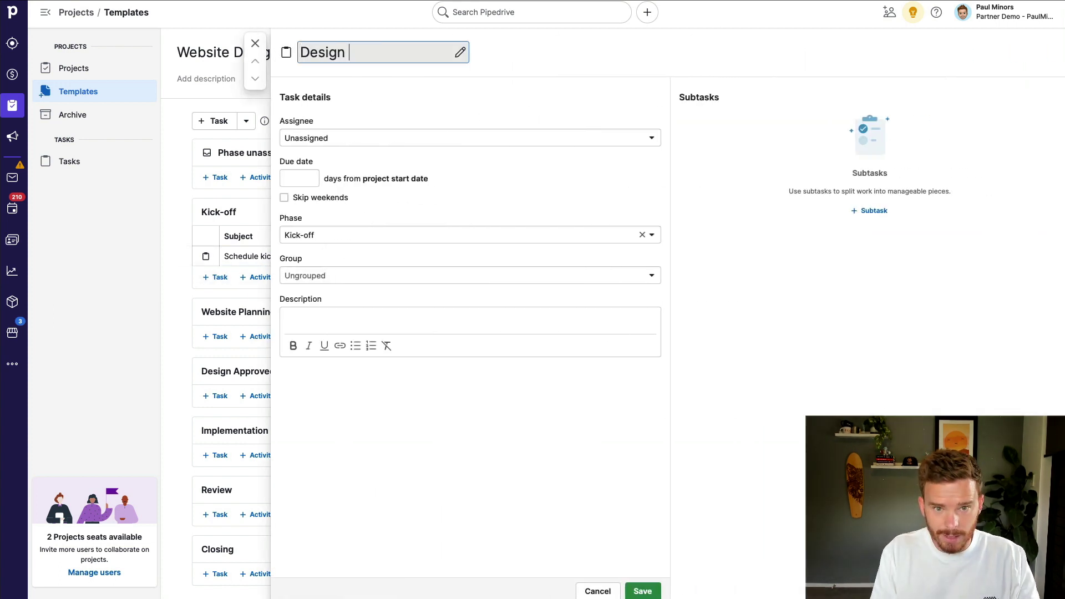
{"action": "type", "text": "meeting"}
{"action": "key", "text": "Return"}
{"action": "left_click", "coordinate": [336, 137]}
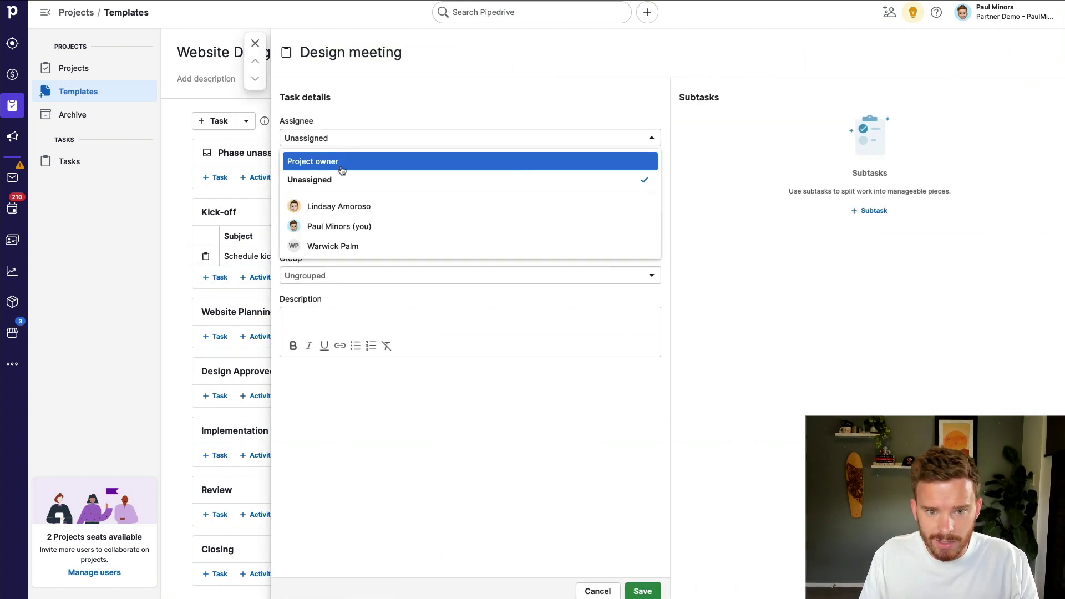
{"action": "left_click", "coordinate": [339, 226]}
{"action": "left_click", "coordinate": [305, 179]}
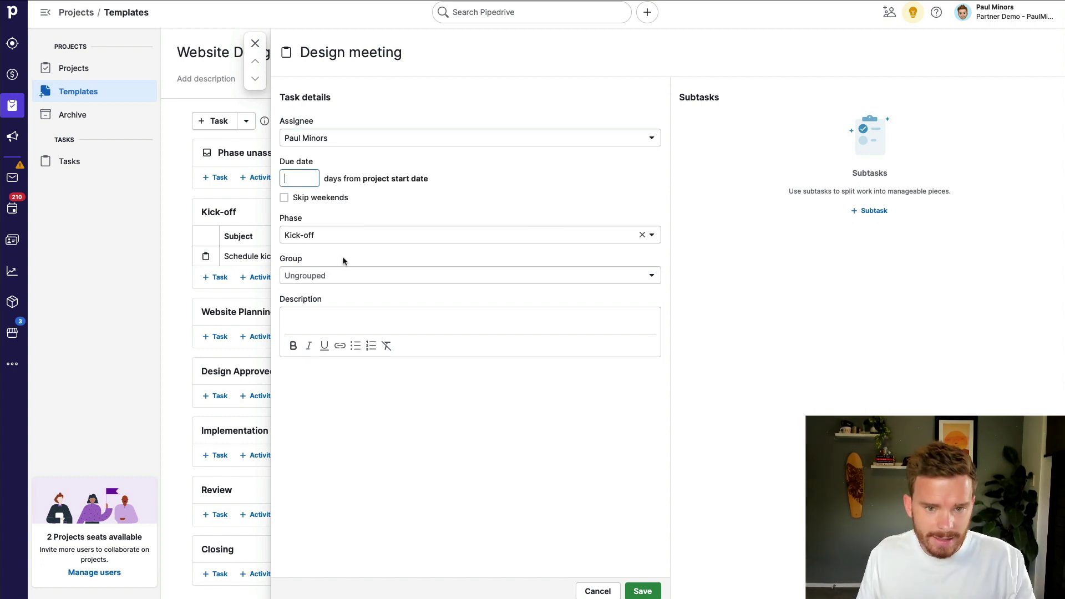
{"action": "type", "text": "7"}
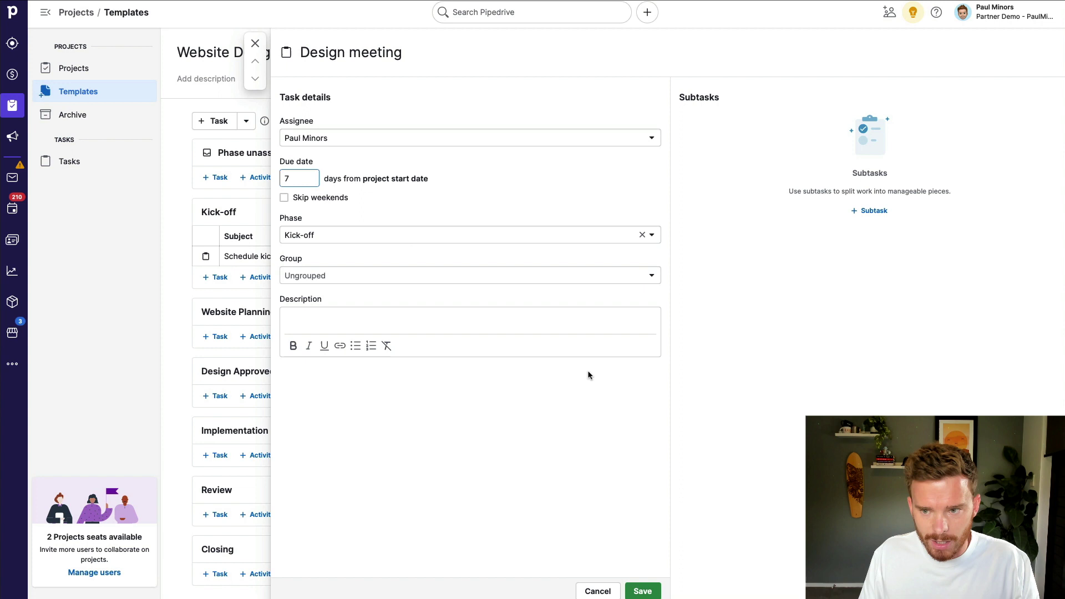
Add subtasks Brand assets received, Client brief discussed and Deadline confirmed, then save the task.
{"action": "left_click", "coordinate": [873, 211]}
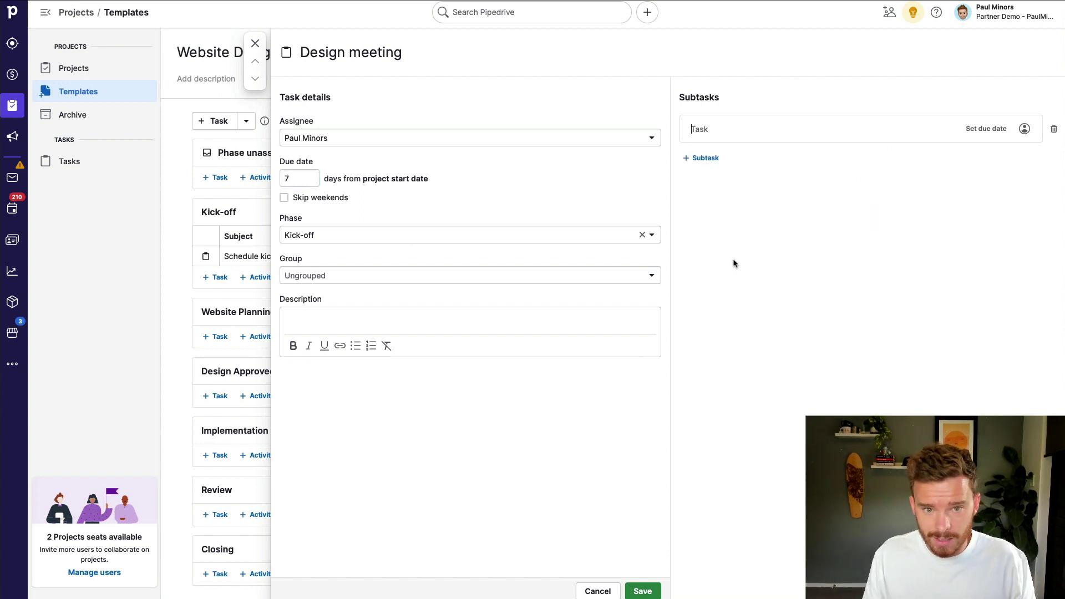
{"action": "type", "text": "B"}
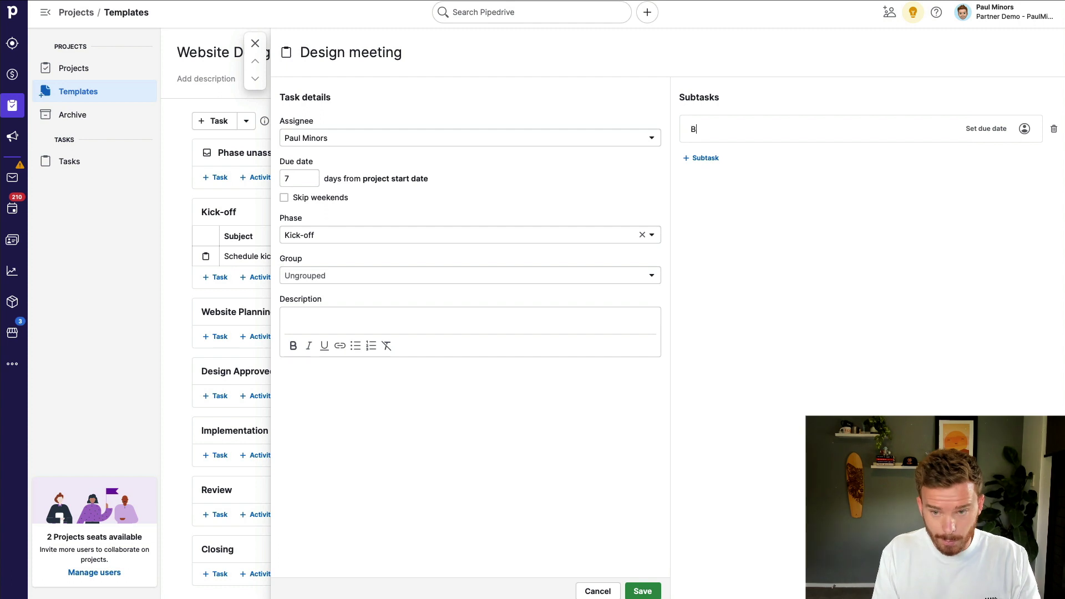
{"action": "type", "text": "rand assets received"}
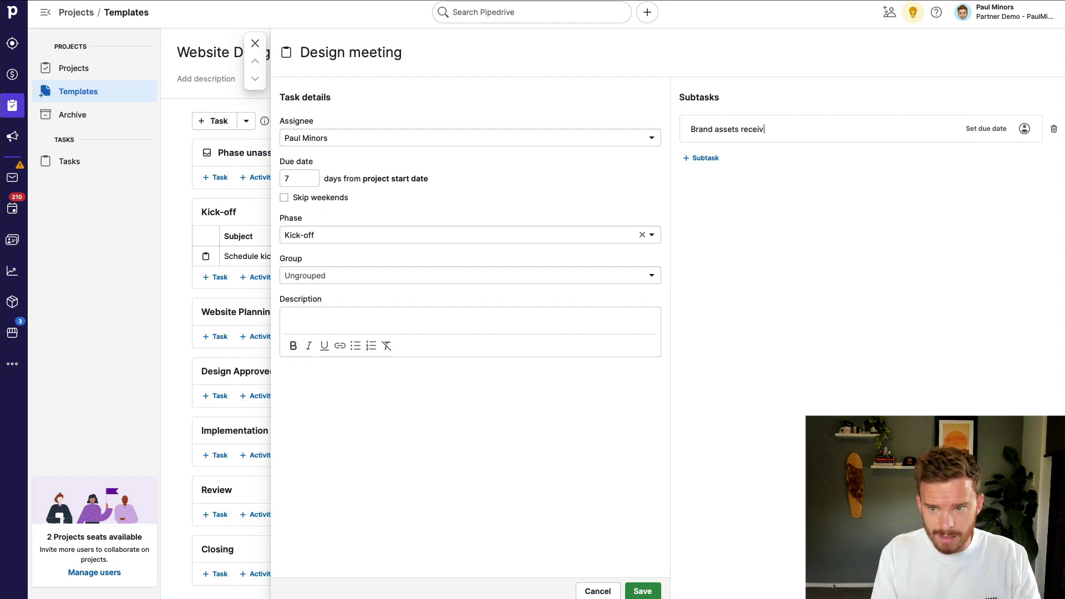
{"action": "left_click", "coordinate": [702, 159]}
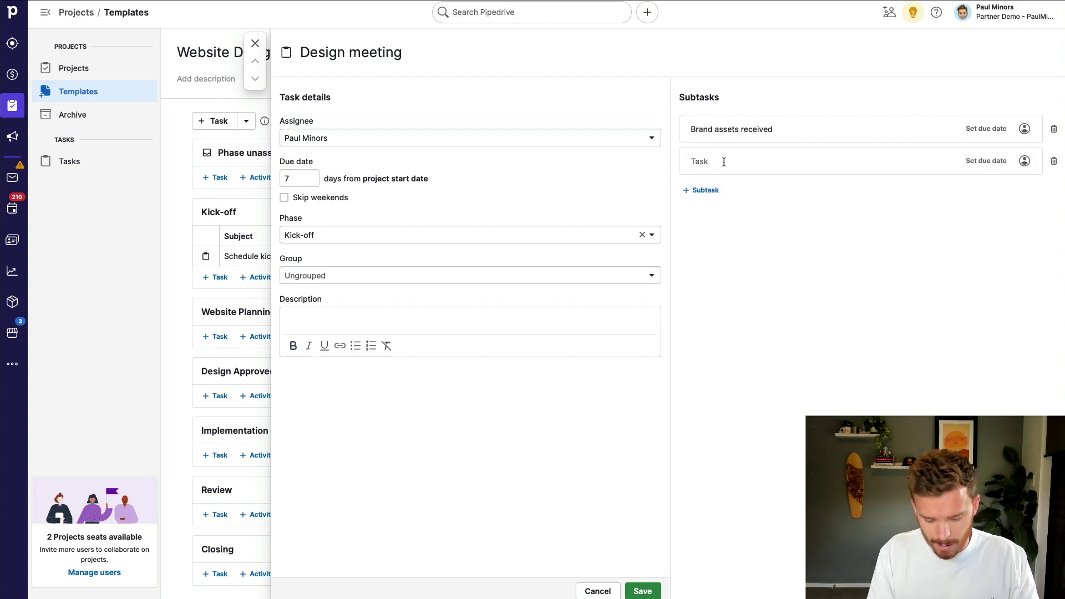
{"action": "type", "text": "Client brief "}
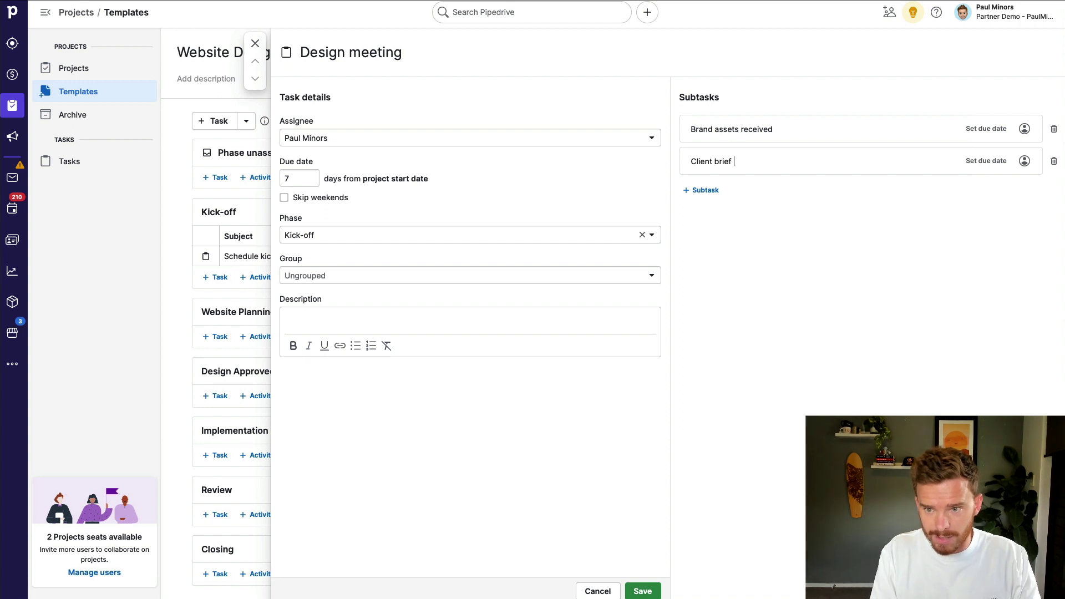
{"action": "type", "text": "discussed"}
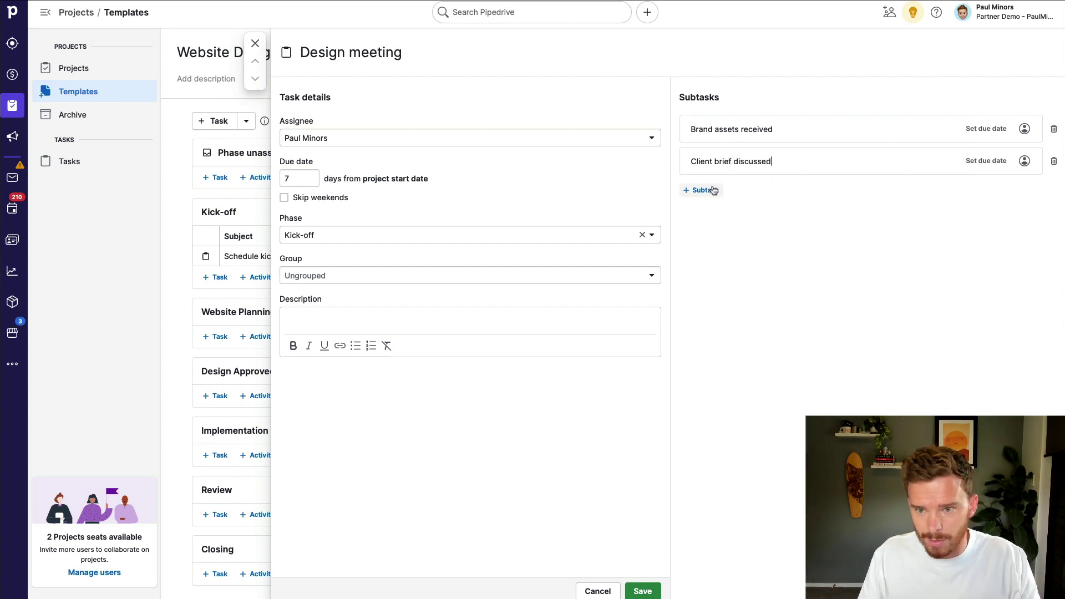
{"action": "left_click", "coordinate": [706, 191]}
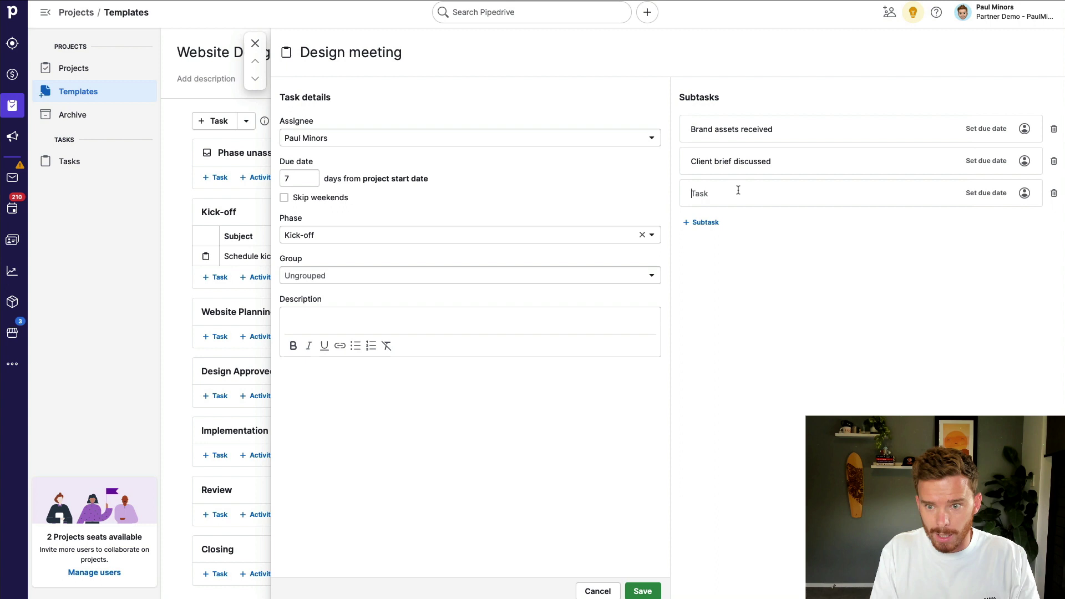
{"action": "type", "text": "Deadline confirmed"}
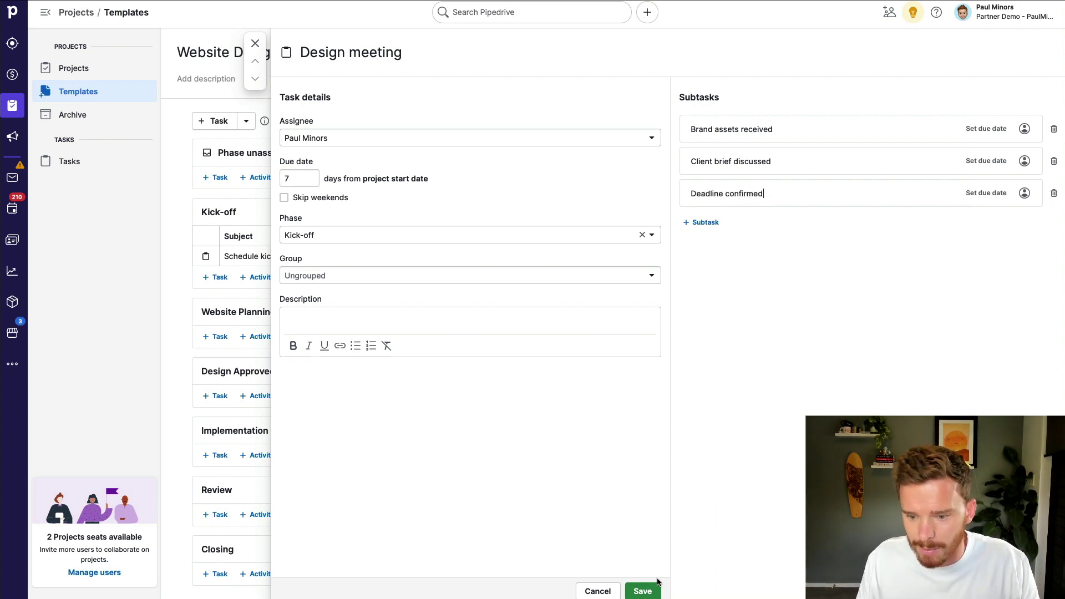
{"action": "left_click", "coordinate": [645, 590]}
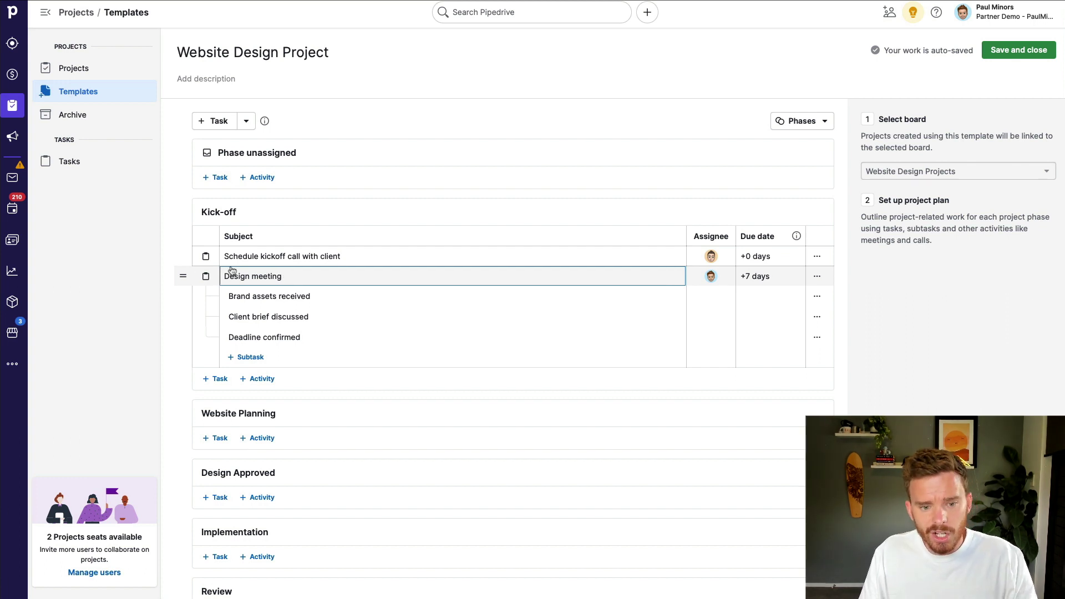
Scroll through the template plan to review the two Kick-off tasks.
{"action": "scroll", "coordinate": [304, 345], "scroll_direction": "down", "scroll_amount": 3}
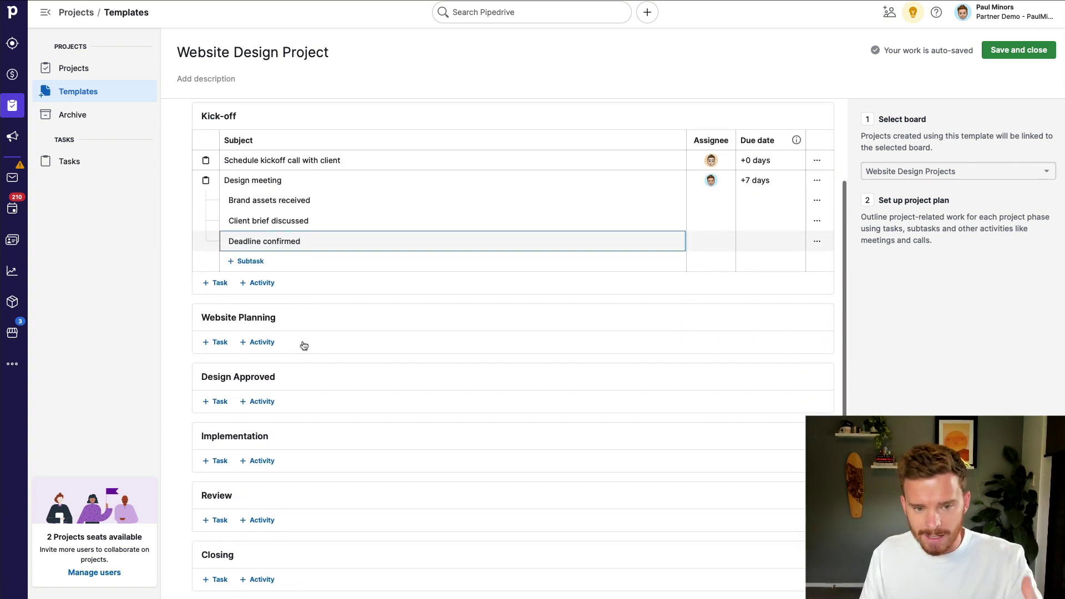
{"action": "scroll", "coordinate": [303, 345], "scroll_direction": "up", "scroll_amount": 3}
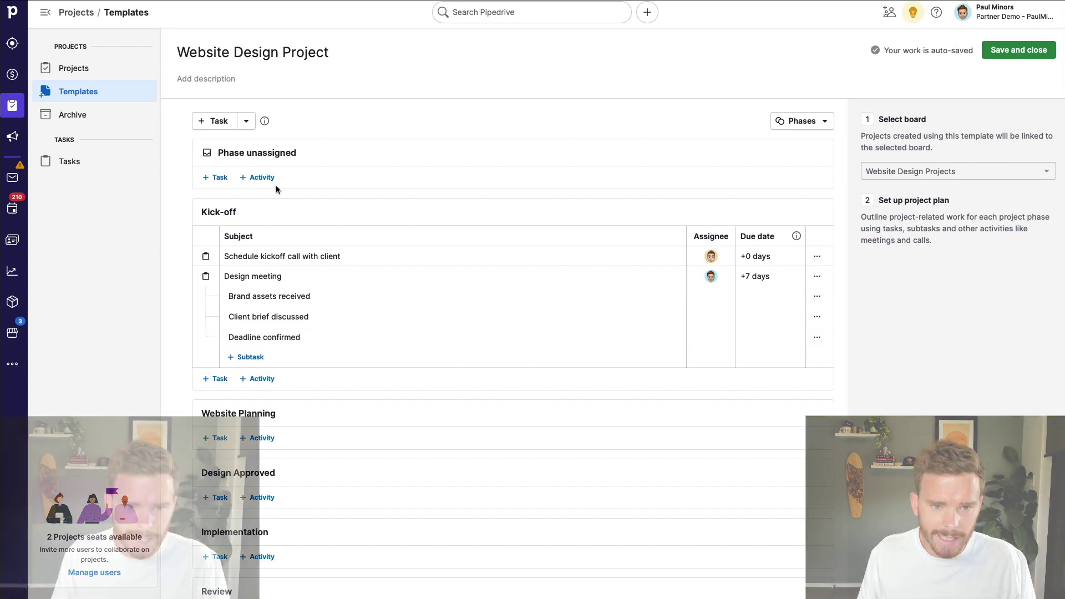
Start a Kick-off activity, check the available activity types, then open the account menu.
{"action": "left_click", "coordinate": [266, 382]}
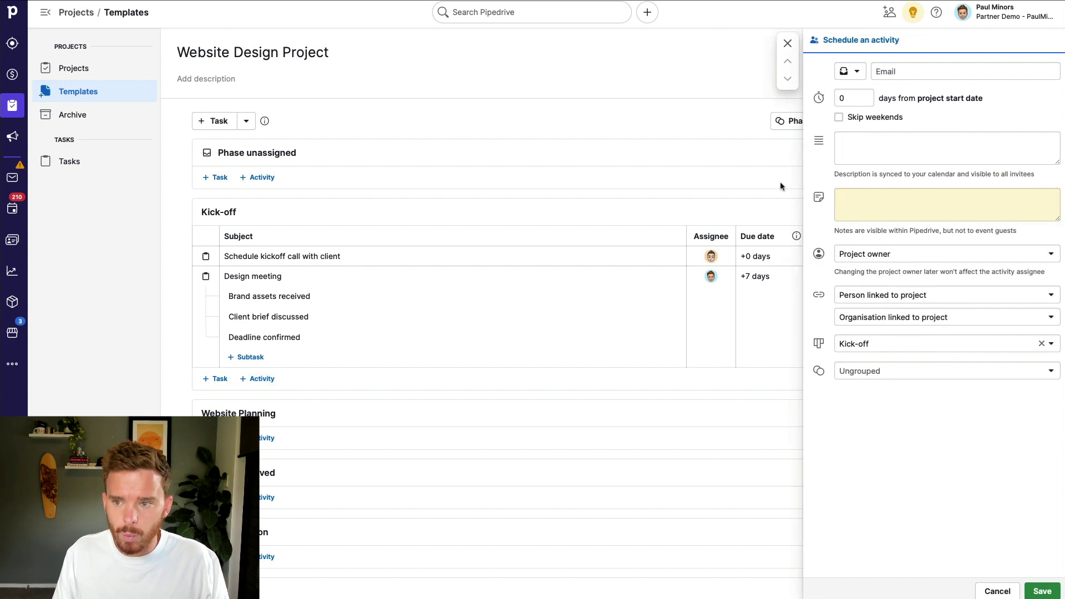
{"action": "left_click", "coordinate": [864, 74]}
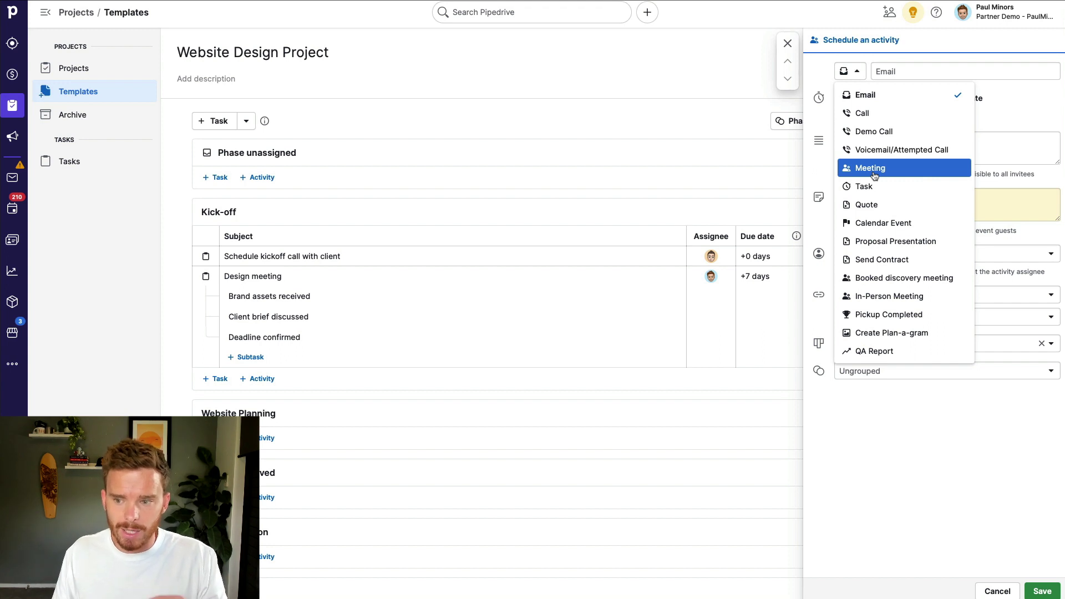
{"action": "left_click", "coordinate": [988, 16]}
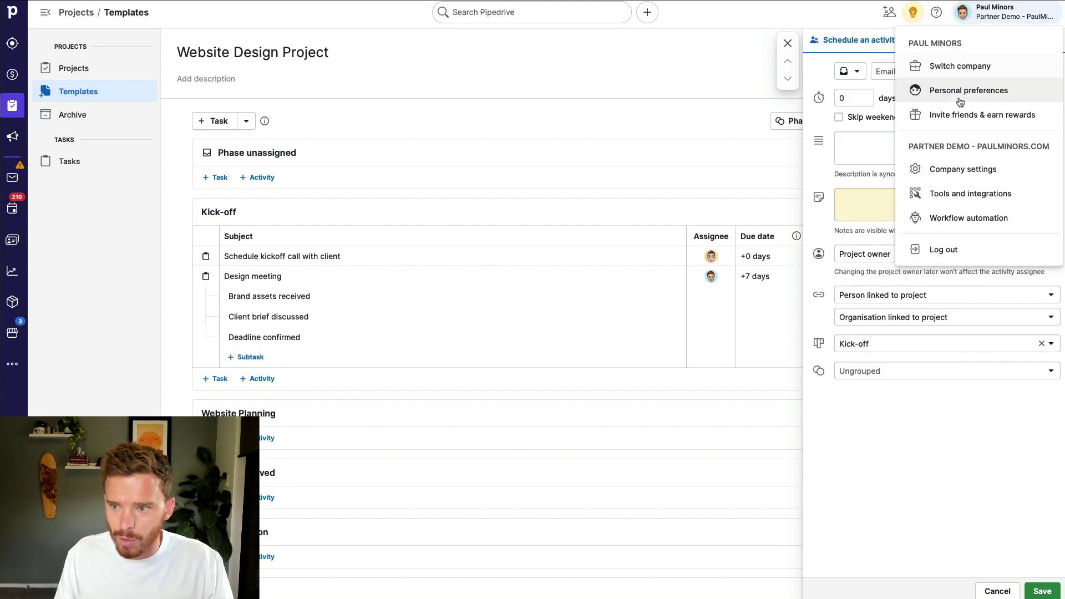
Review activity types on Company settings' Activities tab, then return to the Projects board.
{"action": "left_click", "coordinate": [953, 175]}
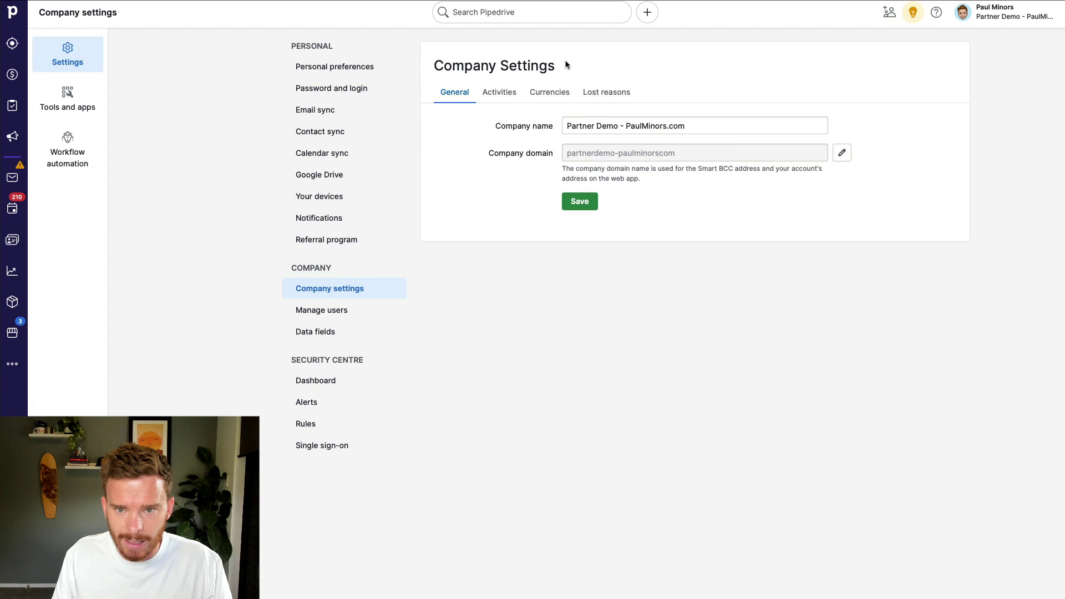
{"action": "left_click", "coordinate": [509, 95]}
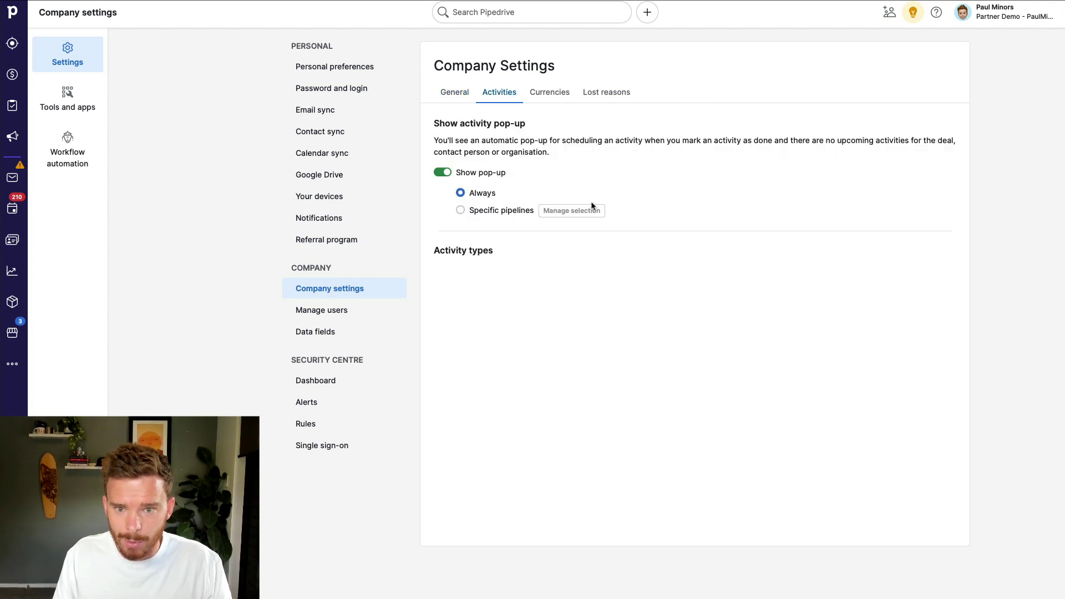
{"action": "scroll", "coordinate": [580, 279], "scroll_direction": "down", "scroll_amount": 1}
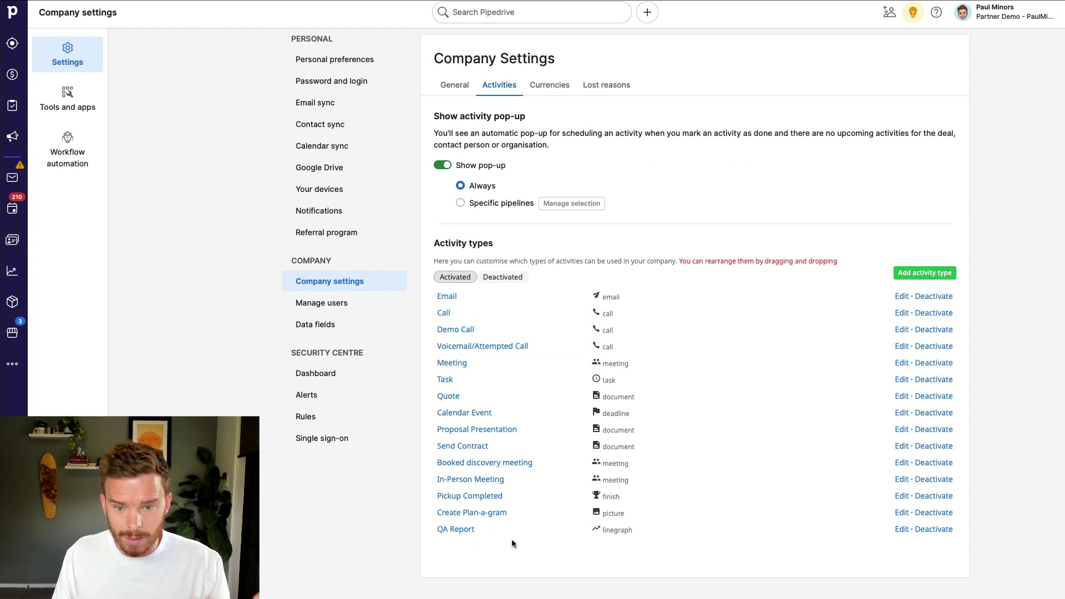
{"action": "left_click", "coordinate": [12, 105]}
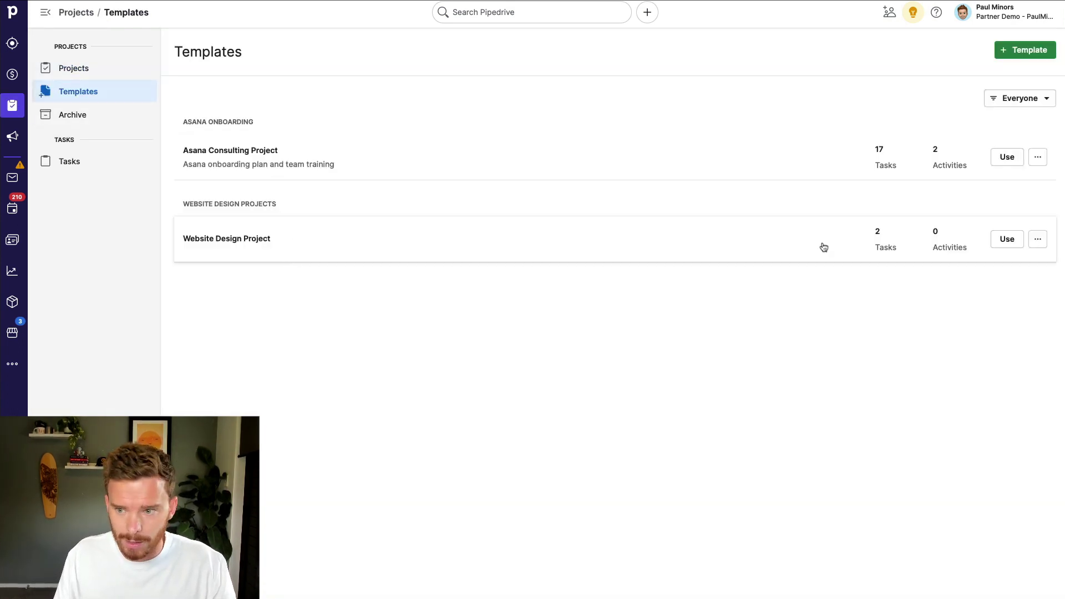
In the Website Design Project template, add an Email activity 'Send invite for kickoff call' to Kick-off.
{"action": "left_click", "coordinate": [750, 247]}
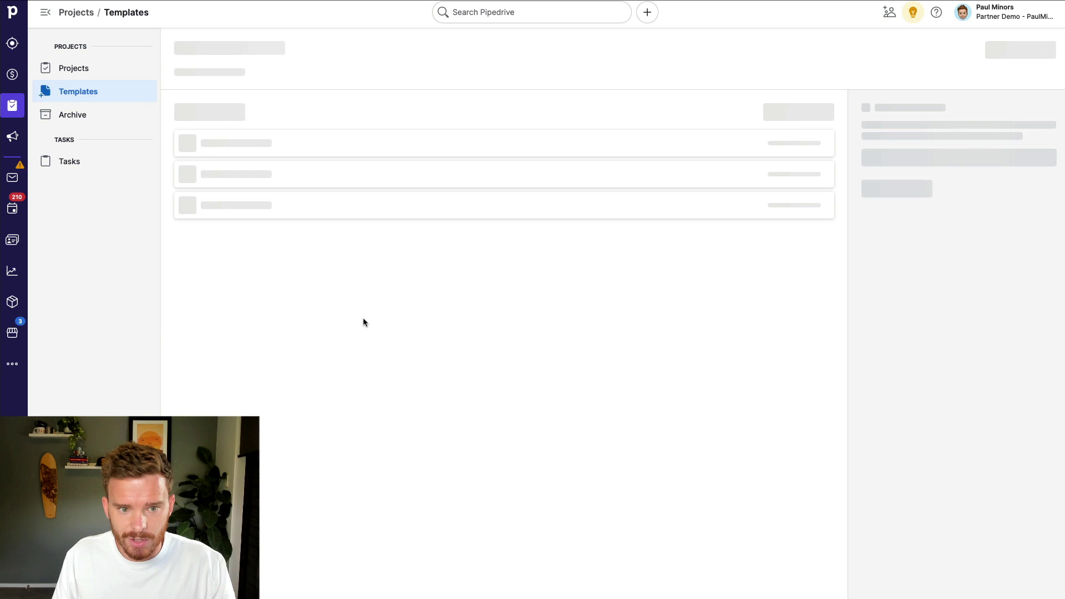
{"action": "scroll", "coordinate": [330, 375], "scroll_direction": "down", "scroll_amount": 1}
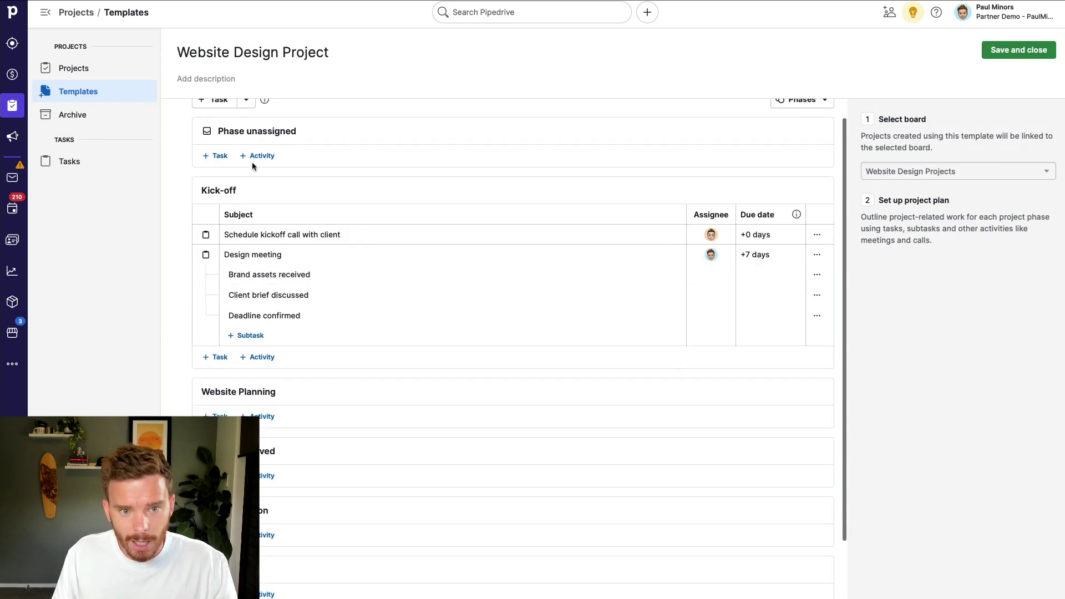
{"action": "scroll", "coordinate": [271, 316], "scroll_direction": "down", "scroll_amount": 1}
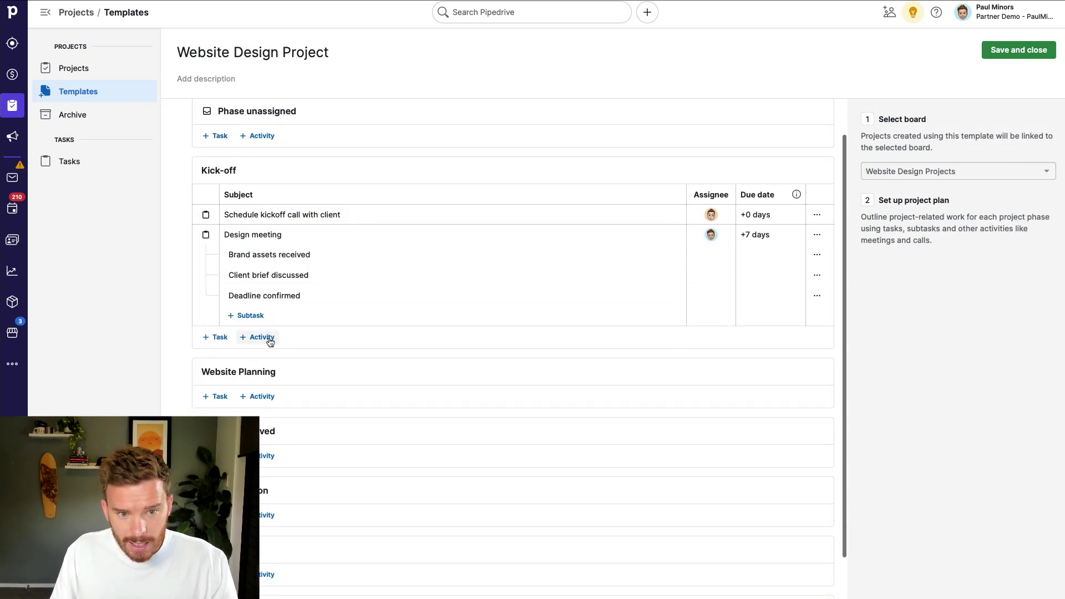
{"action": "left_click", "coordinate": [269, 337]}
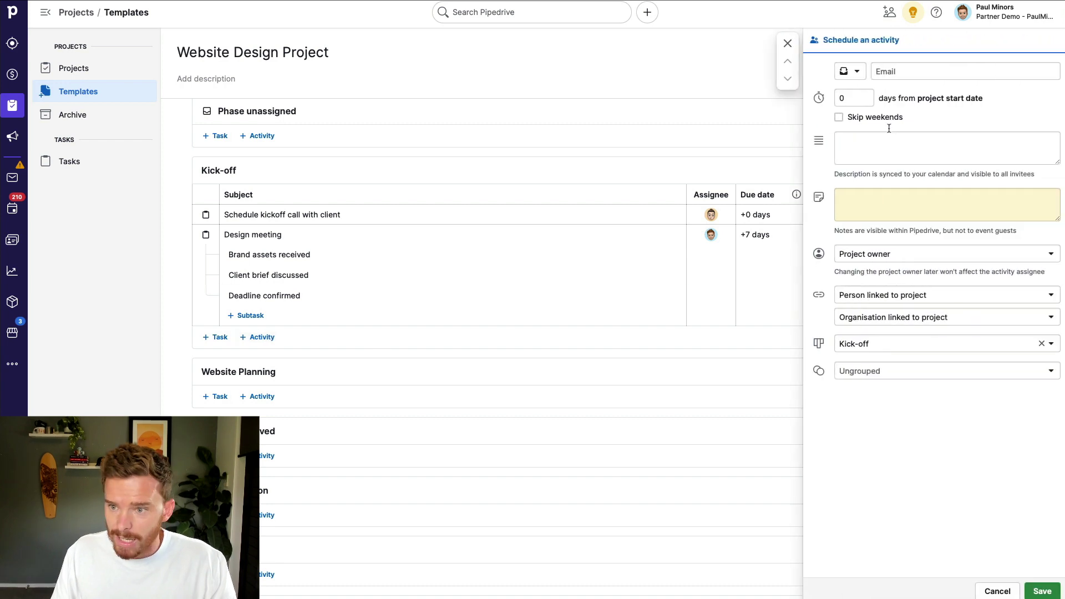
{"action": "left_click", "coordinate": [857, 74]}
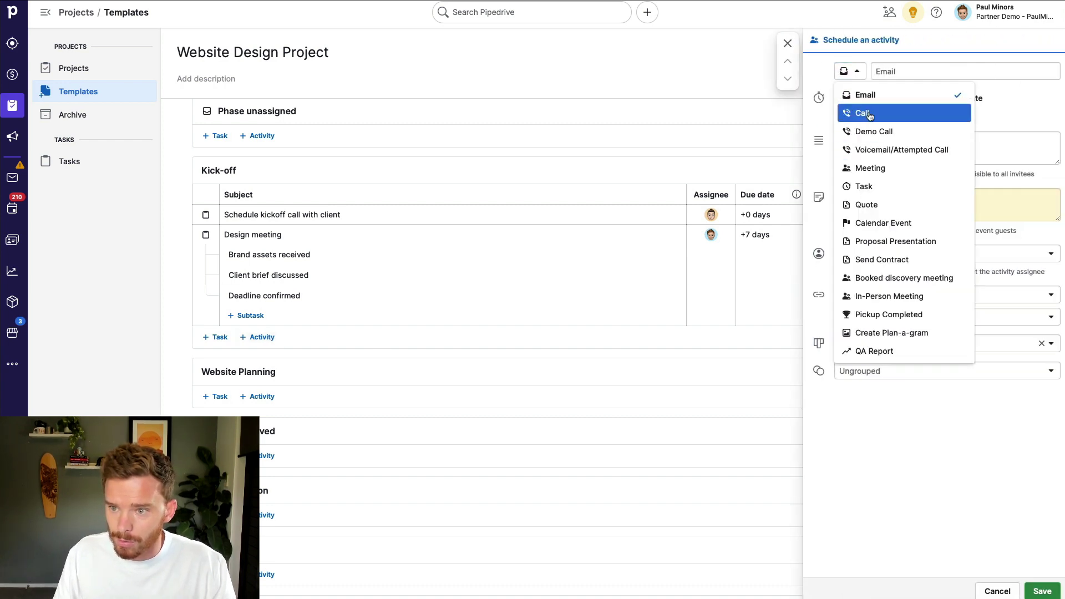
{"action": "left_click", "coordinate": [868, 101]}
{"action": "left_click", "coordinate": [920, 71]}
{"action": "type", "text": "Send invite for kickoff call"}
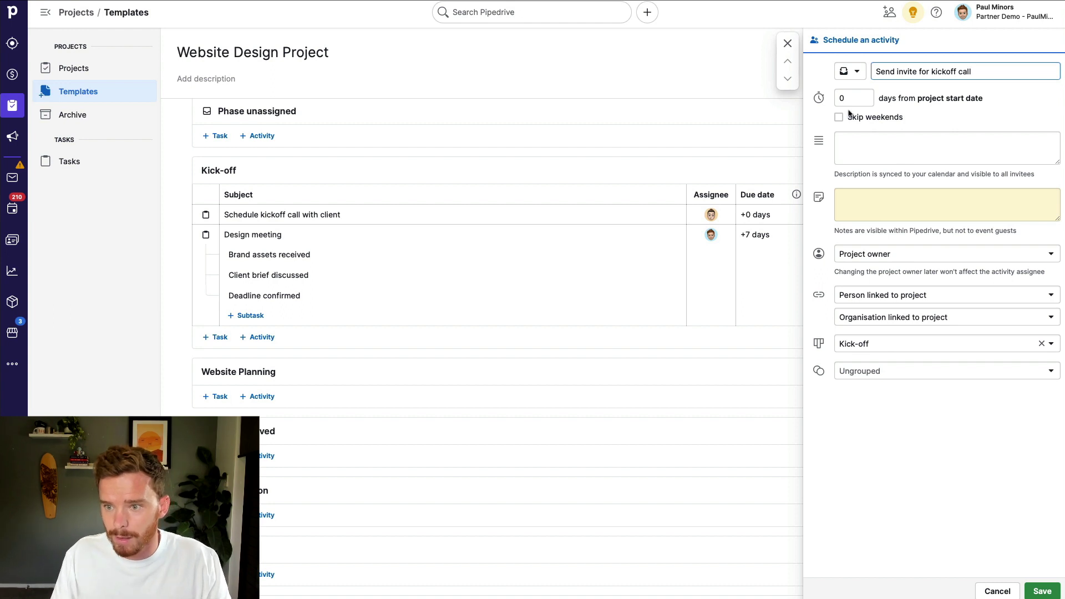
Make the activity due 1 day after project start, keep the Project owner as assignee, and save it.
{"action": "left_click", "coordinate": [847, 98]}
{"action": "type", "text": "1"}
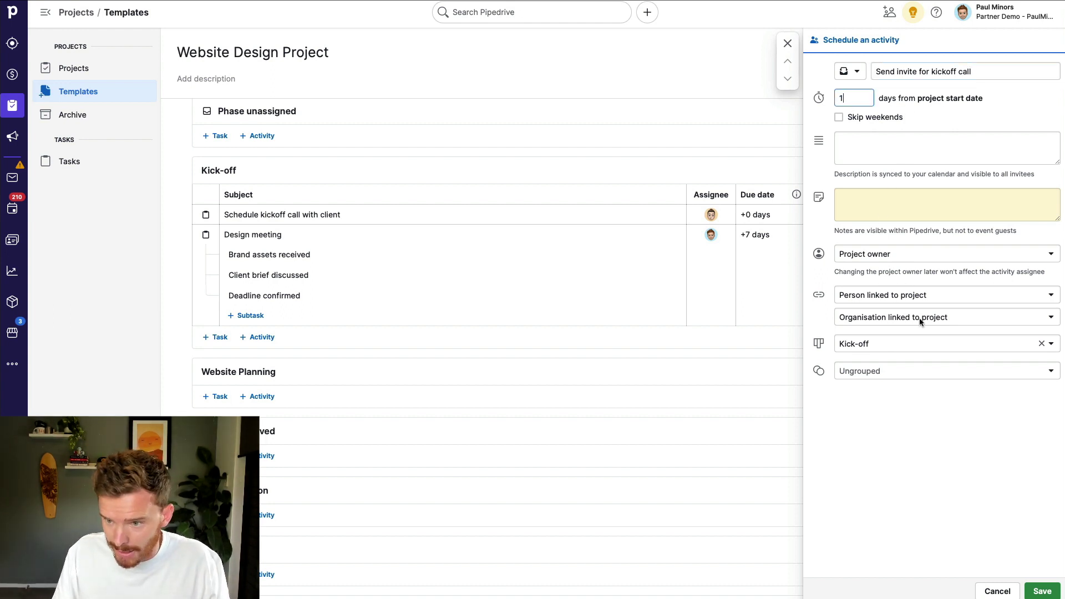
{"action": "left_click", "coordinate": [884, 255]}
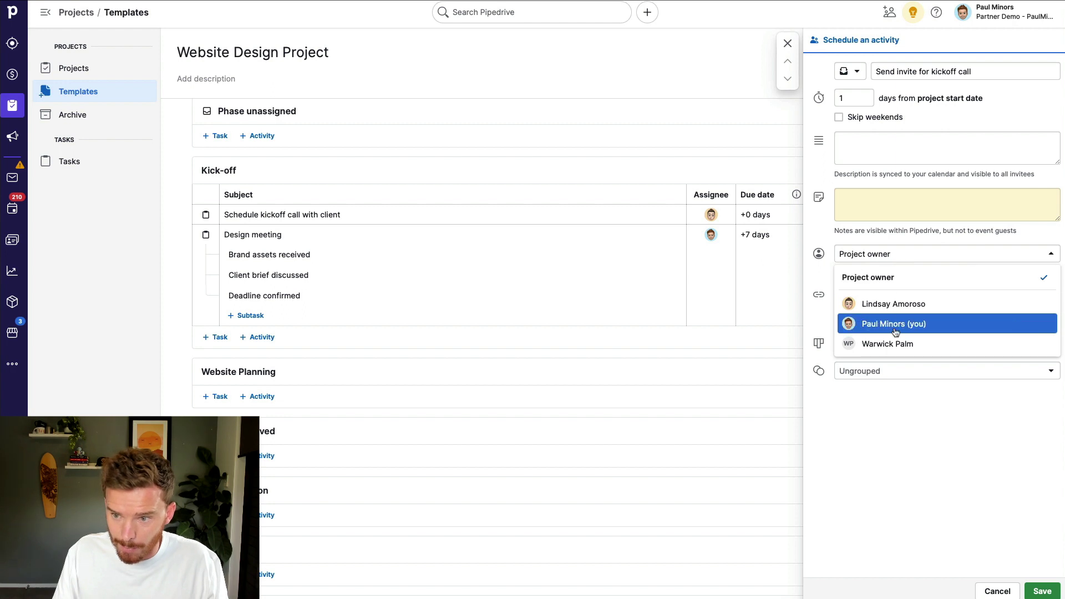
{"action": "left_click", "coordinate": [888, 278]}
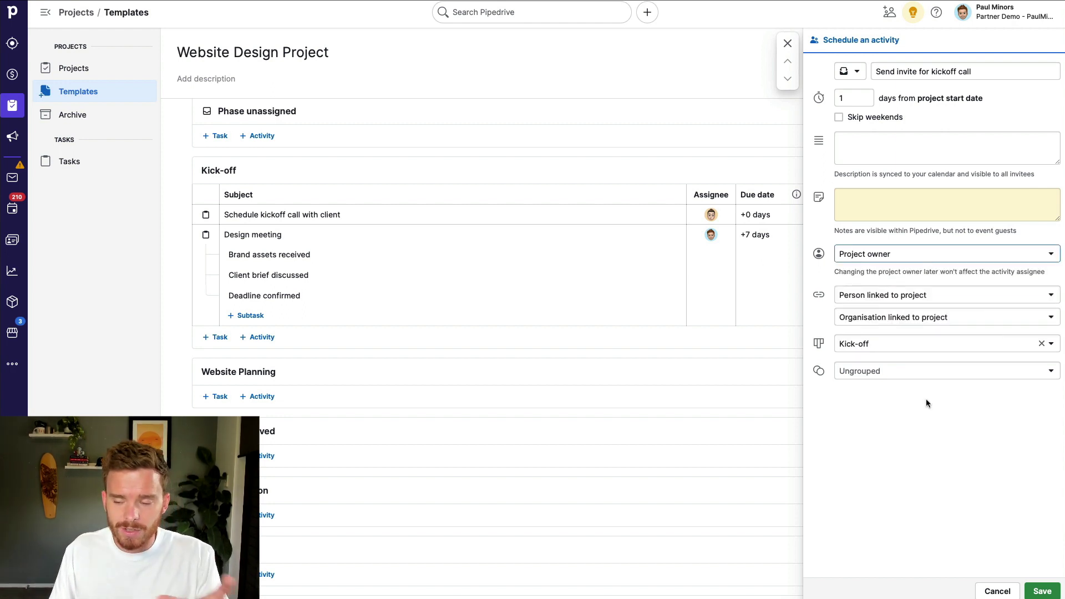
{"action": "left_click", "coordinate": [1037, 592]}
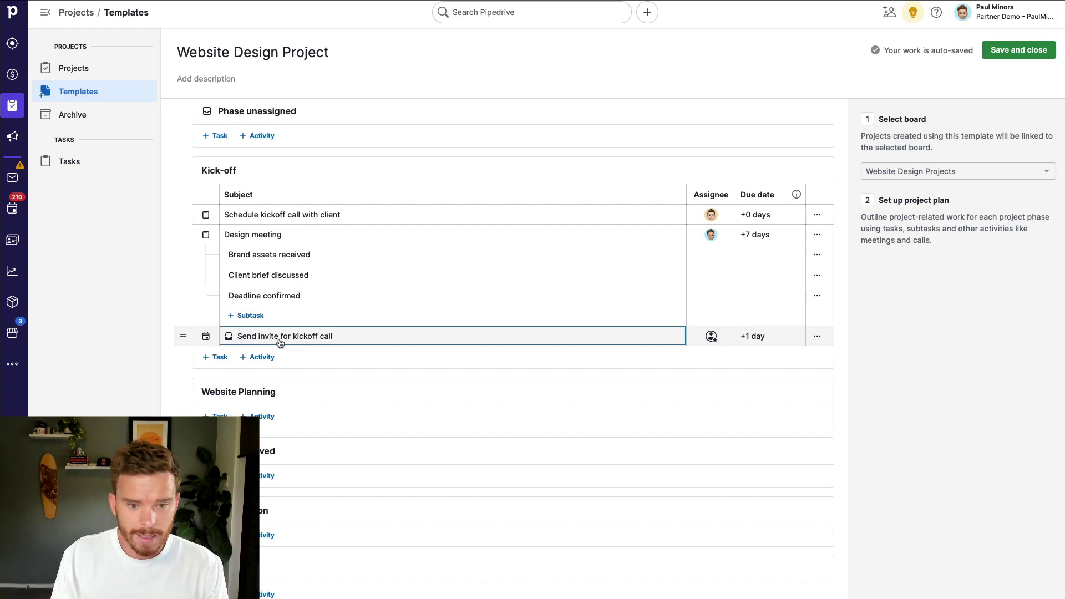
{"action": "left_click", "coordinate": [12, 208]}
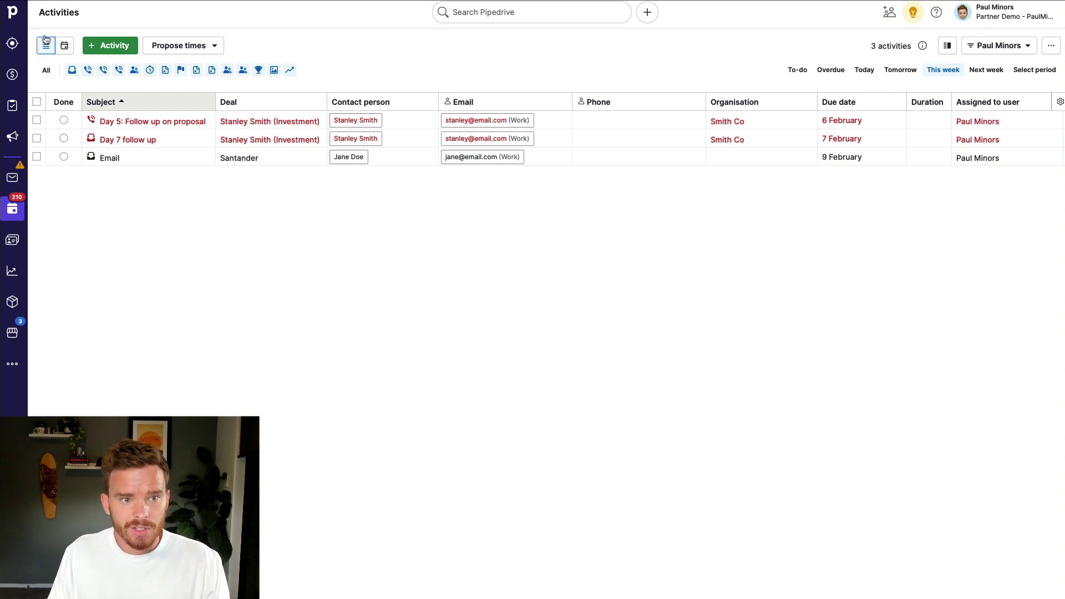
{"action": "key", "text": "alt+Left"}
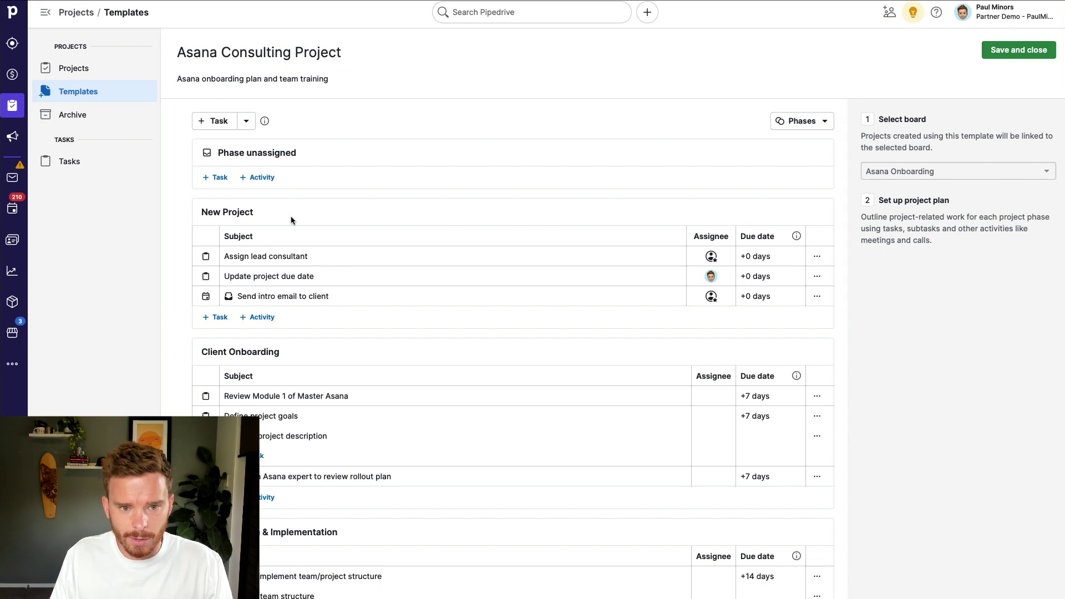
Scroll through the Asana Consulting Project template's phases down to Go Live!, then back up.
{"action": "scroll", "coordinate": [291, 220], "scroll_direction": "down", "scroll_amount": 3}
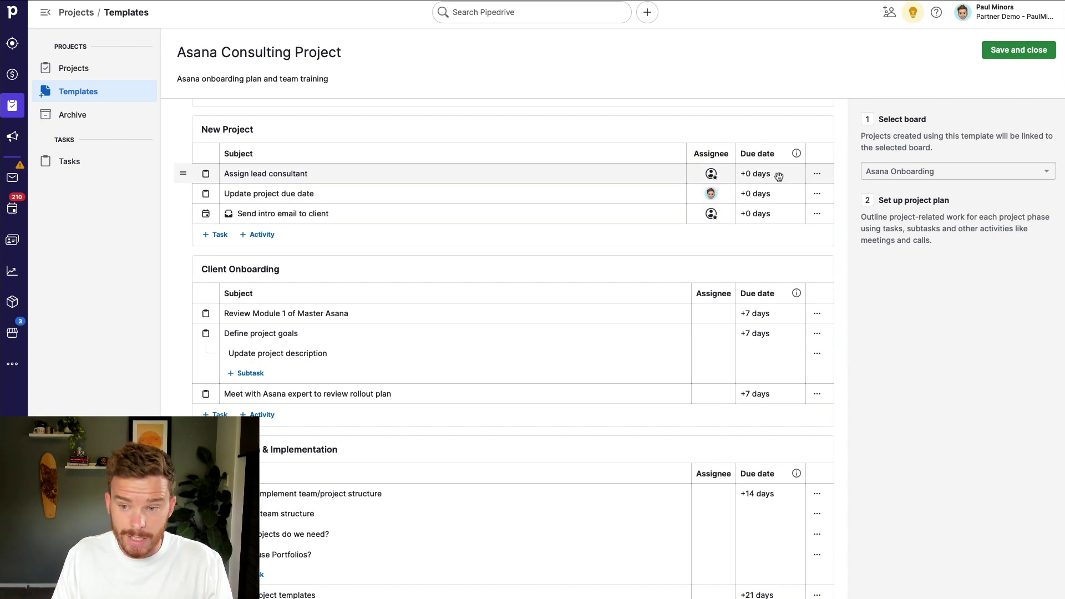
{"action": "scroll", "coordinate": [777, 322], "scroll_direction": "down", "scroll_amount": 3}
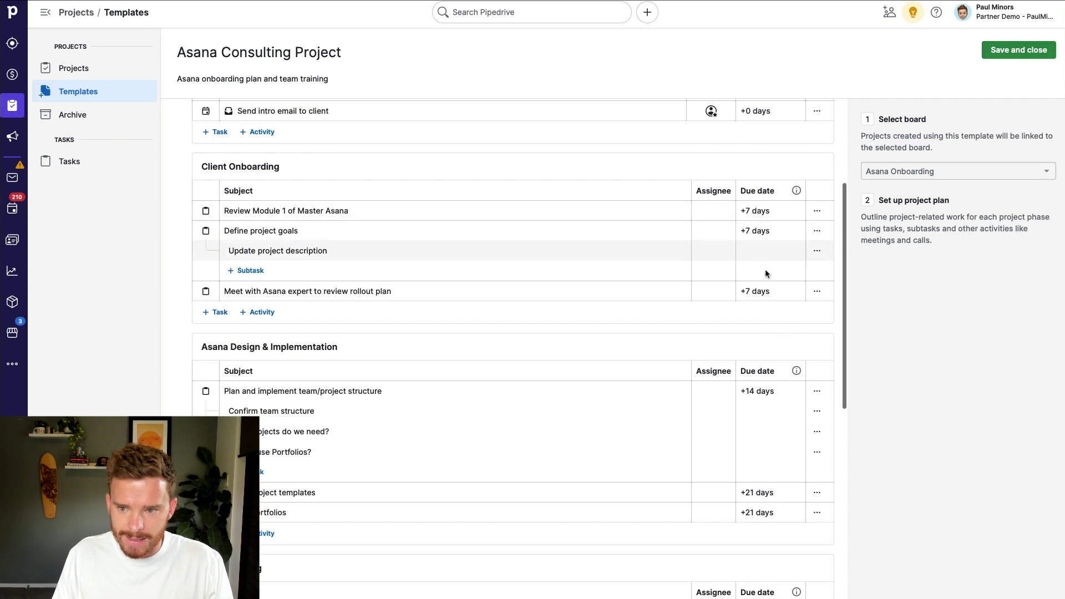
{"action": "scroll", "coordinate": [763, 321], "scroll_direction": "down", "scroll_amount": 5}
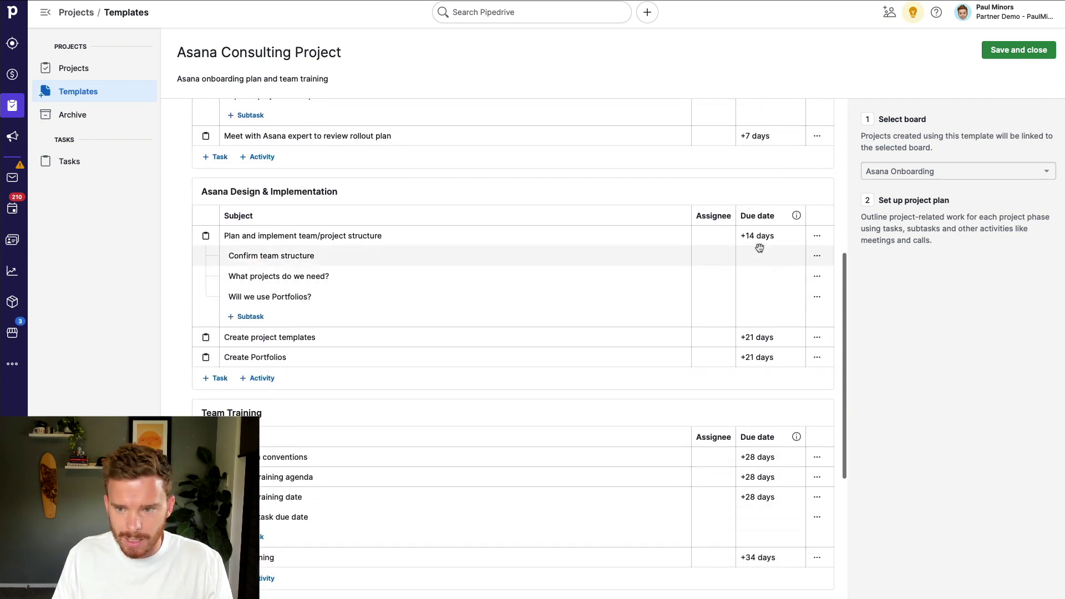
{"action": "scroll", "coordinate": [758, 278], "scroll_direction": "down", "scroll_amount": 2}
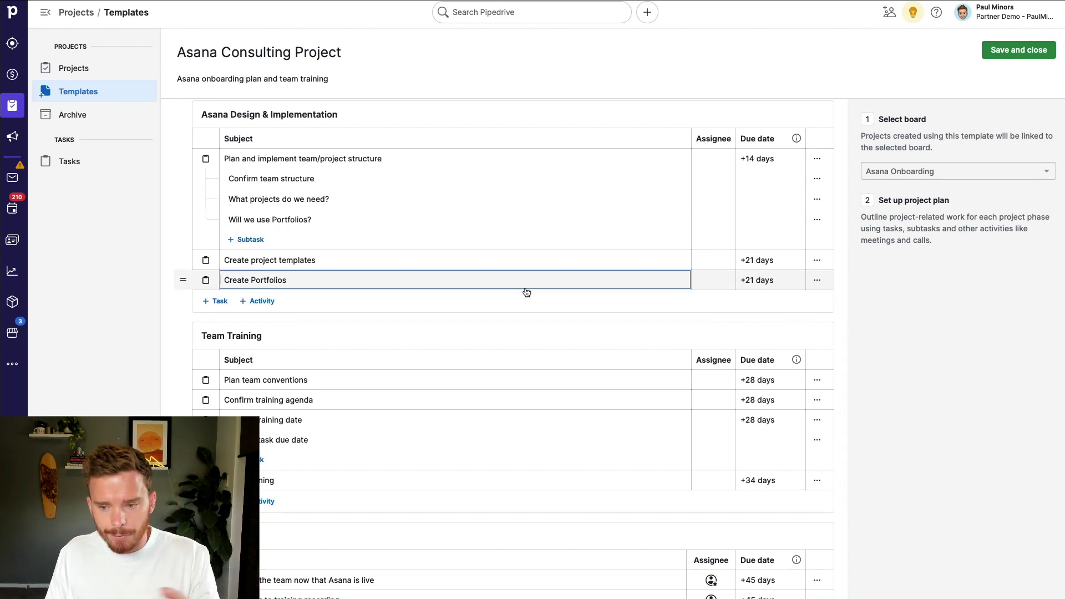
{"action": "scroll", "coordinate": [529, 289], "scroll_direction": "down", "scroll_amount": 2}
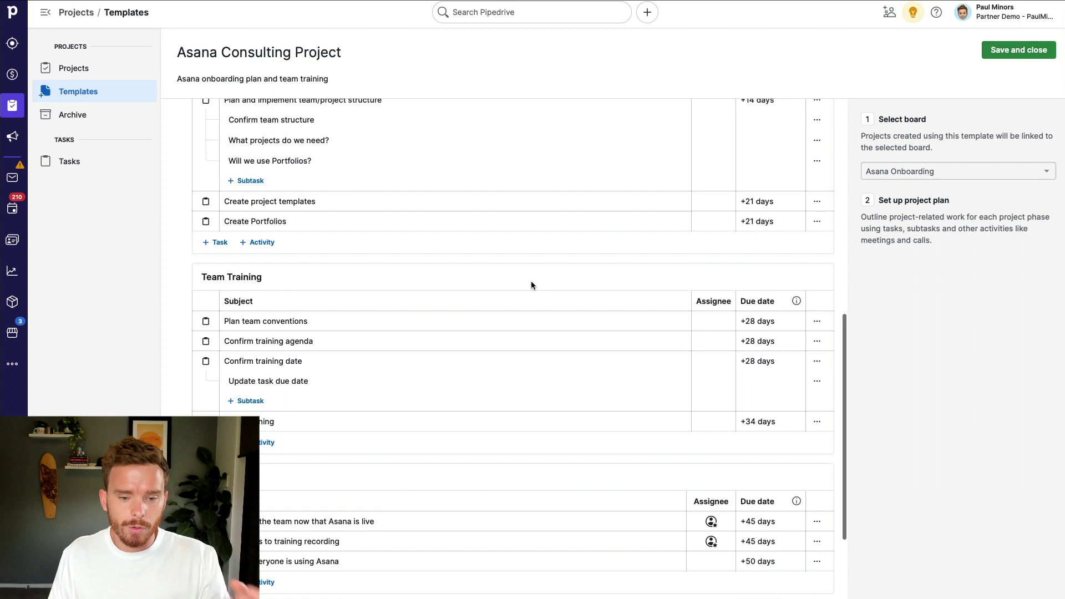
{"action": "scroll", "coordinate": [530, 278], "scroll_direction": "down", "scroll_amount": 4}
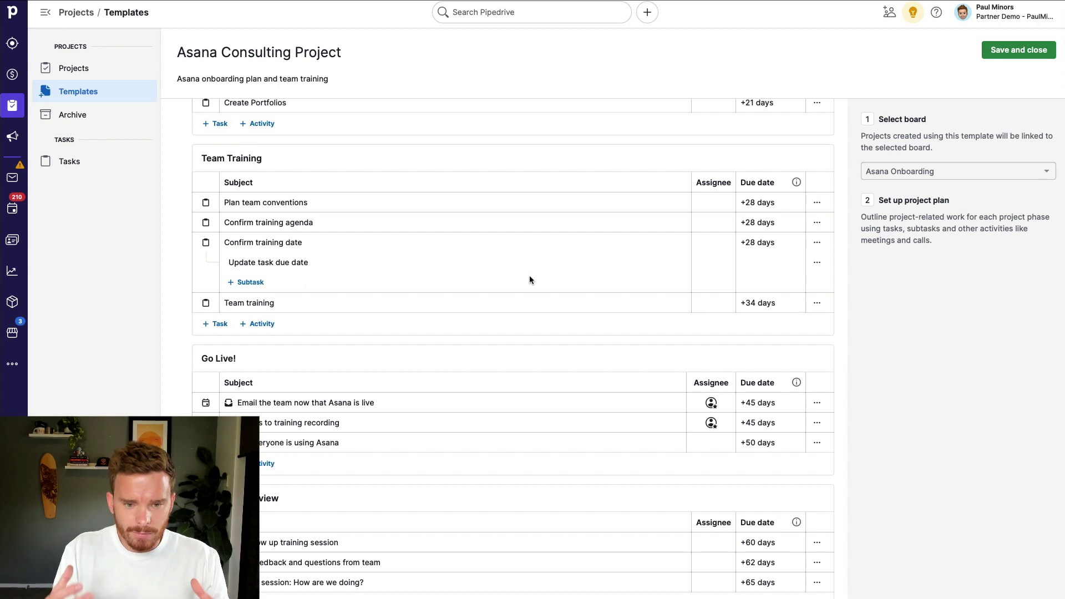
{"action": "scroll", "coordinate": [529, 287], "scroll_direction": "down", "scroll_amount": 1}
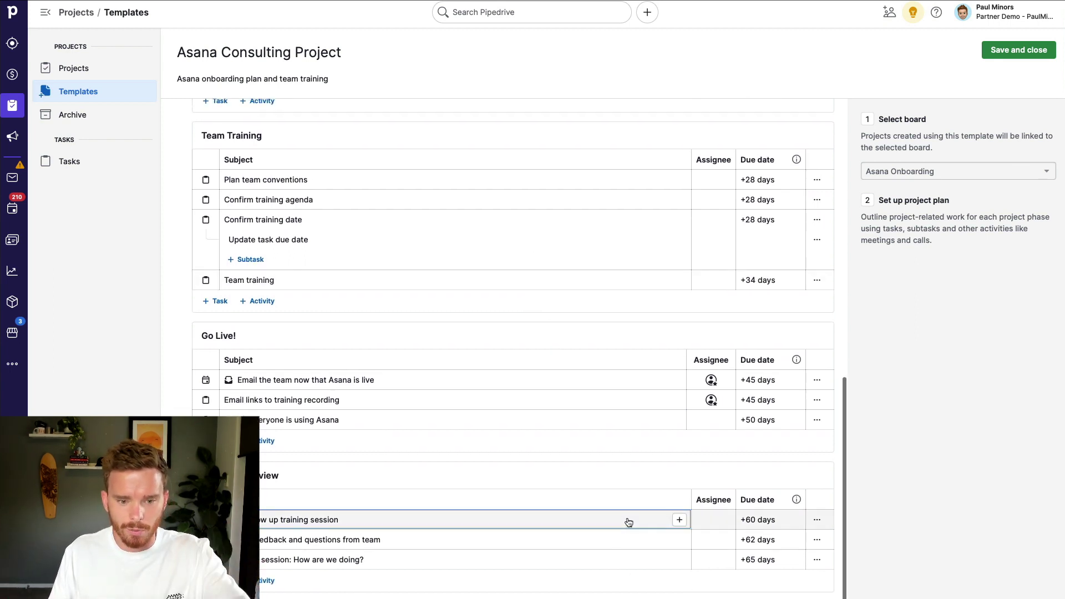
{"action": "scroll", "coordinate": [569, 415], "scroll_direction": "up", "scroll_amount": 10}
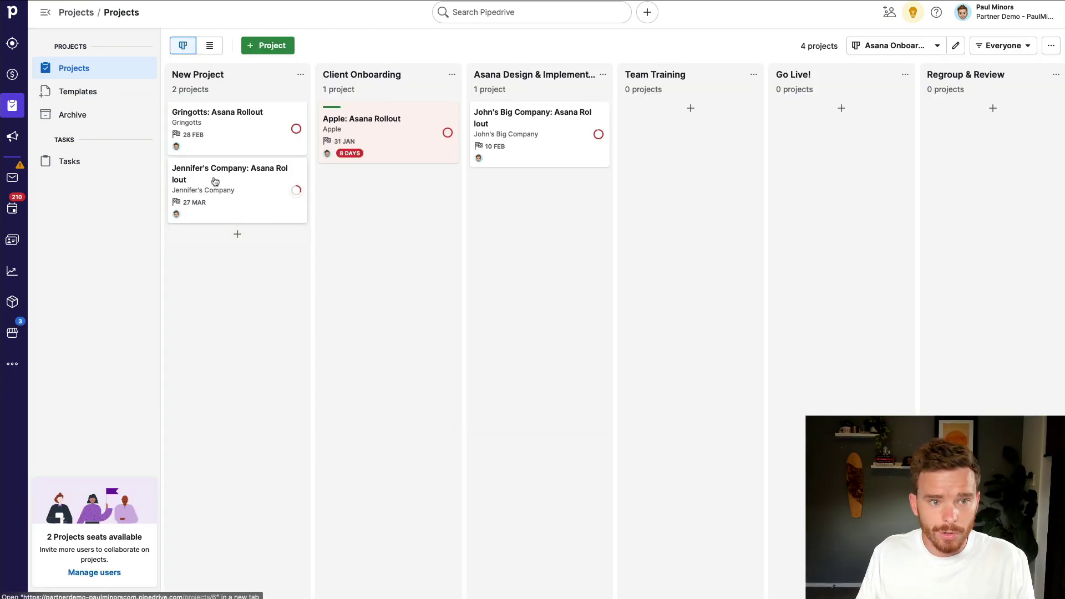
Start a new project based on the Asana Consulting Project template.
{"action": "left_click", "coordinate": [45, 13]}
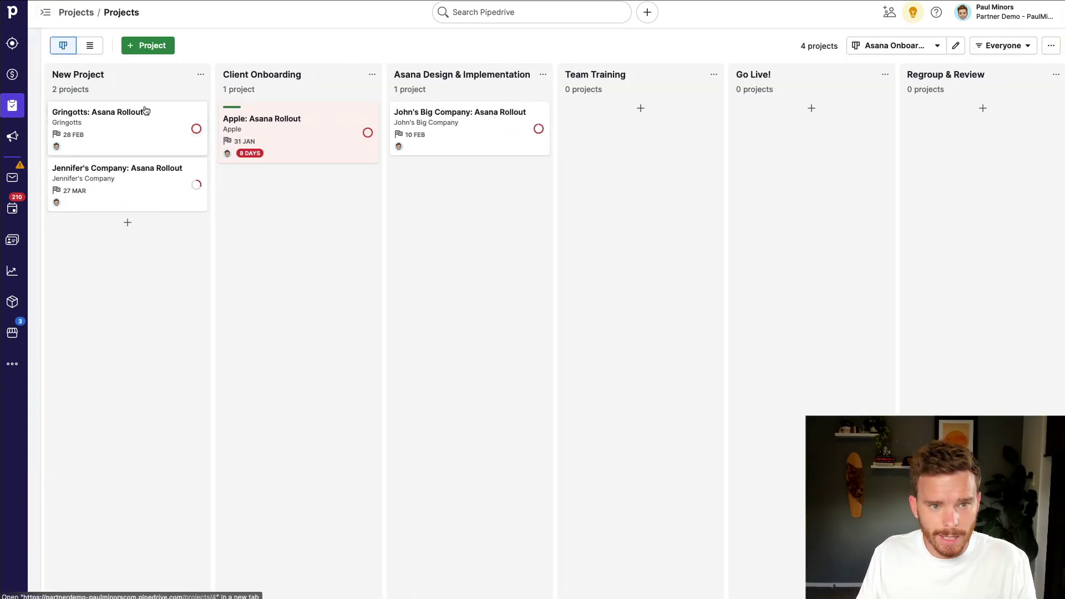
{"action": "left_click", "coordinate": [158, 49]}
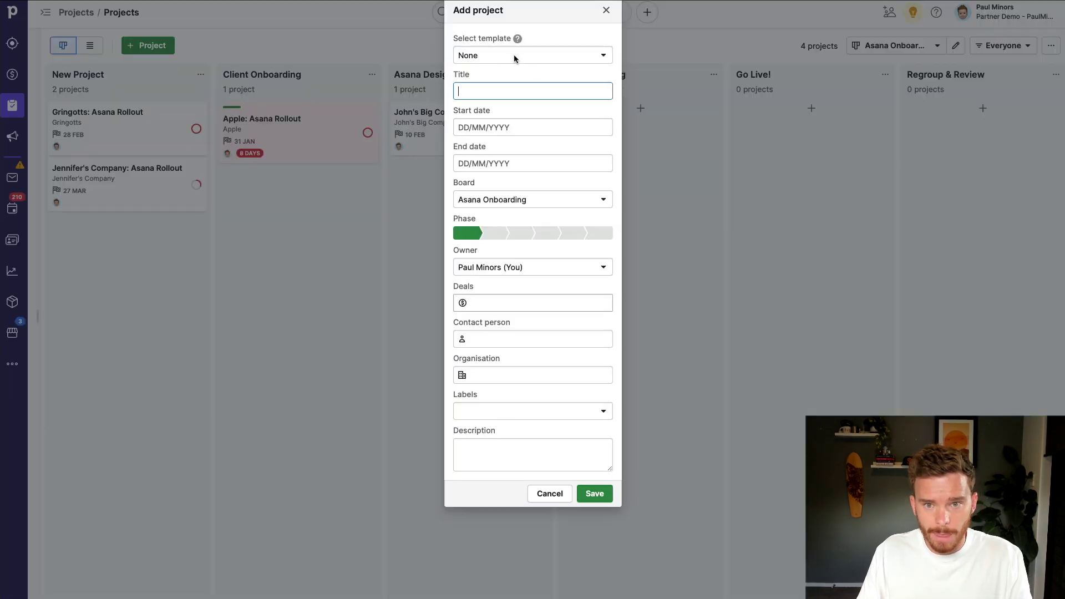
{"action": "left_click", "coordinate": [514, 56]}
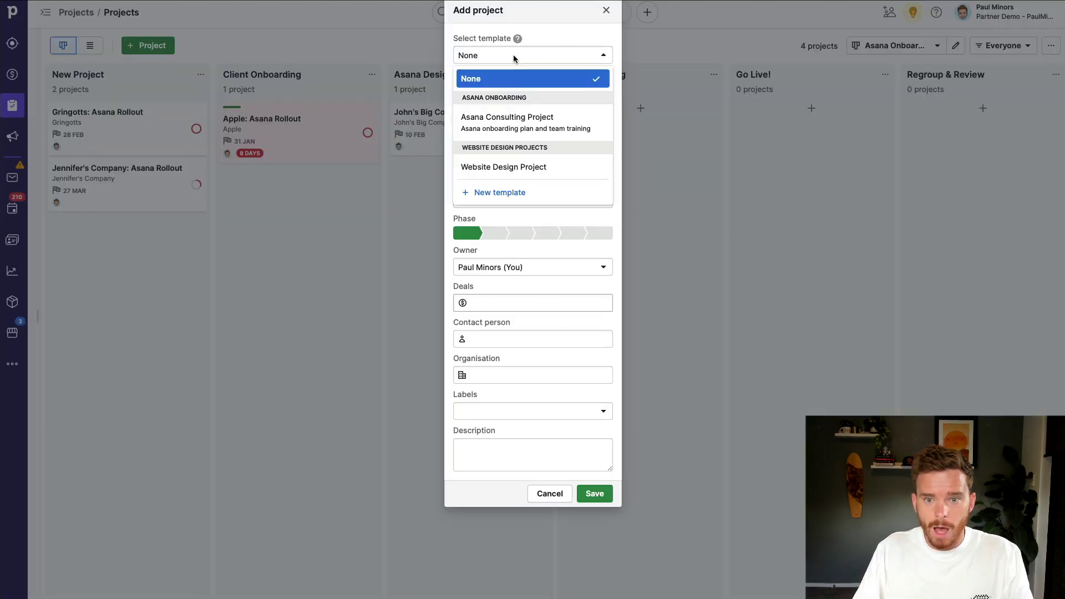
{"action": "left_click", "coordinate": [509, 126]}
{"action": "left_click", "coordinate": [500, 93]}
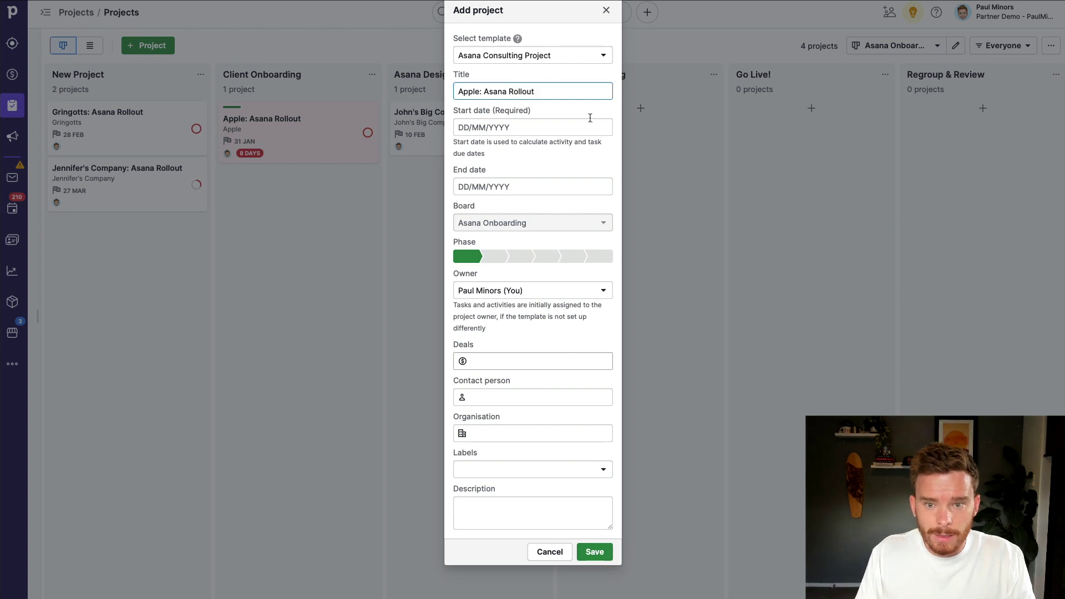
Set the project to run from 01/03/2023 to 30/04/2023.
{"action": "left_click", "coordinate": [523, 125]}
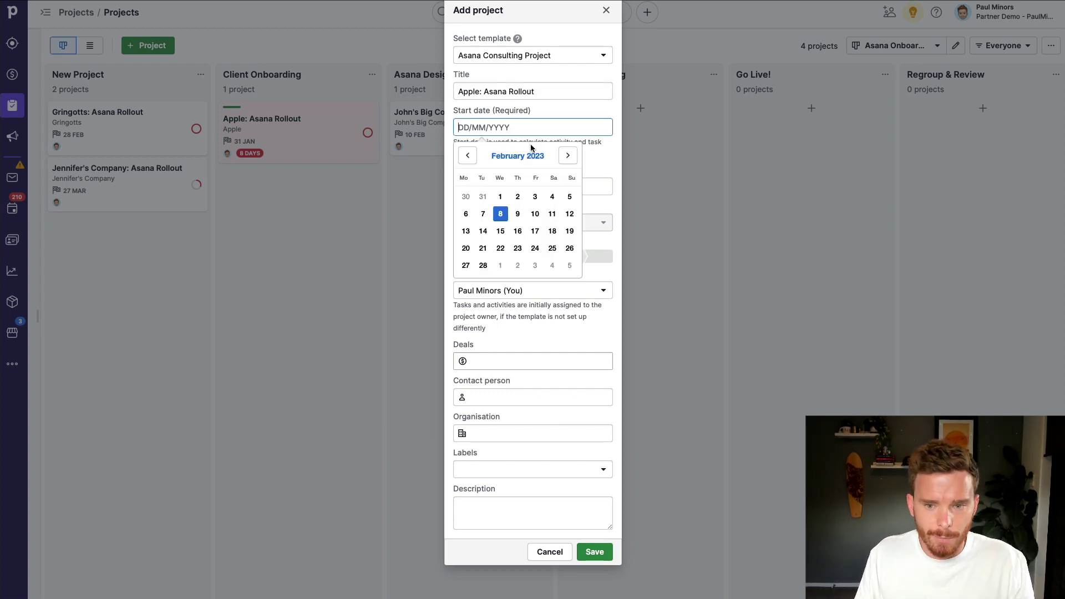
{"action": "left_click", "coordinate": [566, 156]}
{"action": "left_click", "coordinate": [500, 199]}
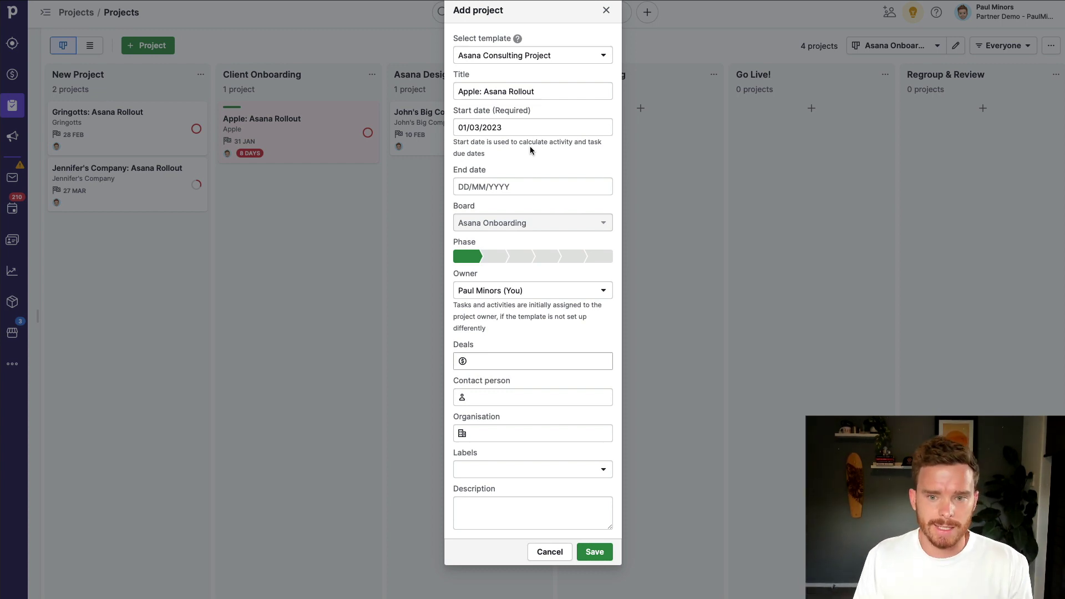
{"action": "left_click", "coordinate": [514, 129]}
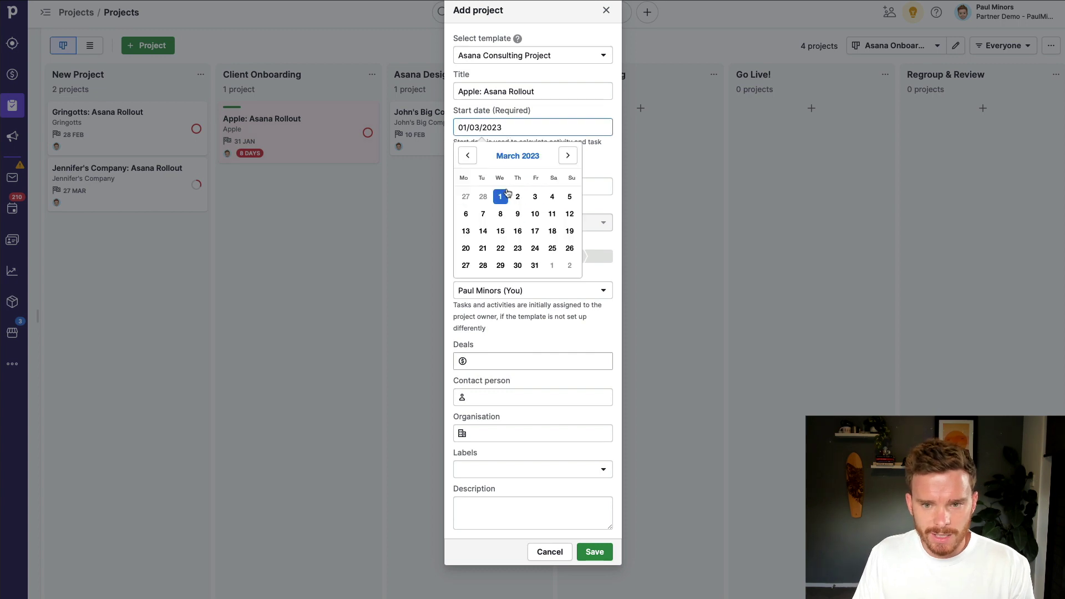
{"action": "left_click", "coordinate": [591, 159]}
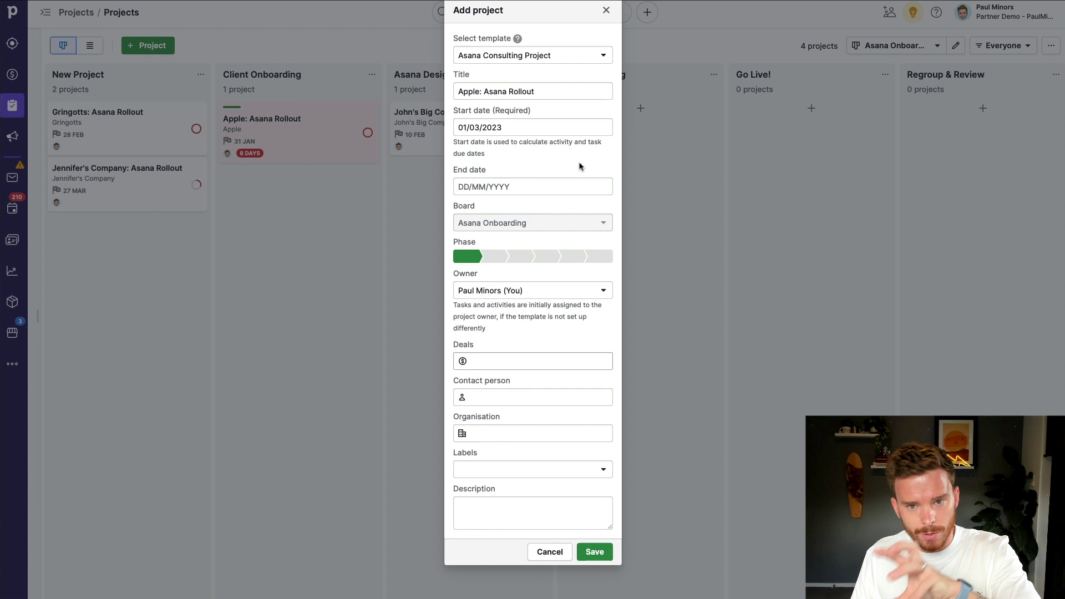
{"action": "left_click", "coordinate": [555, 185]}
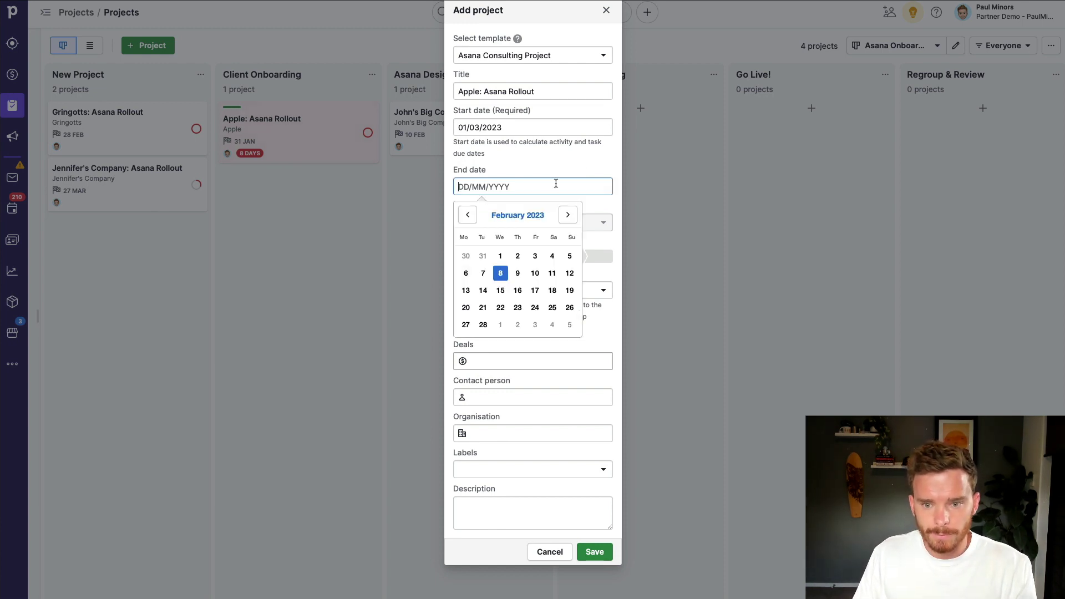
{"action": "left_click", "coordinate": [568, 215]}
{"action": "left_click", "coordinate": [567, 215]}
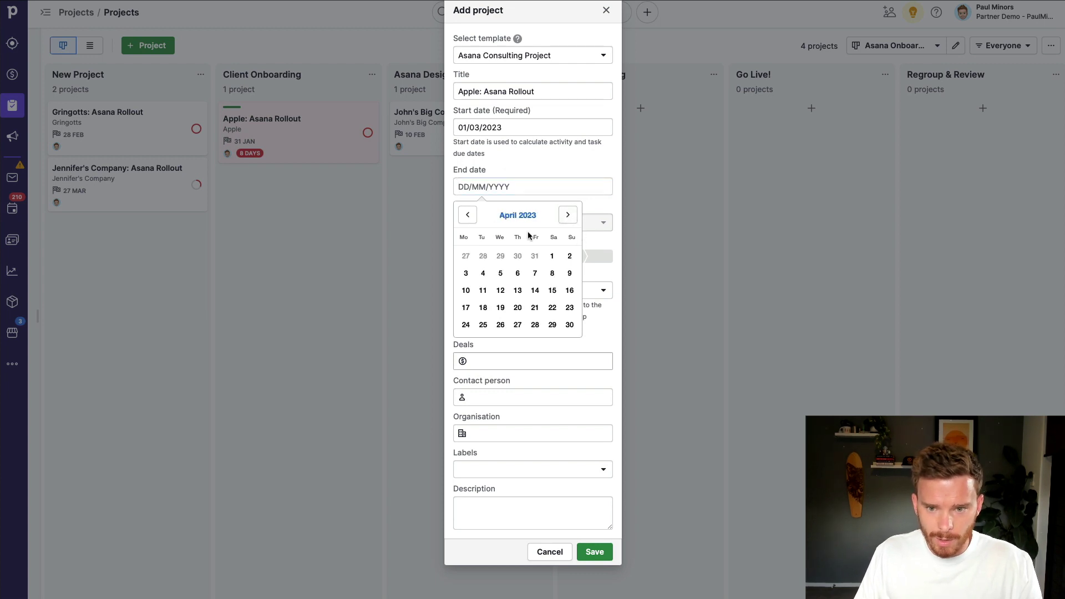
{"action": "left_click", "coordinate": [569, 326]}
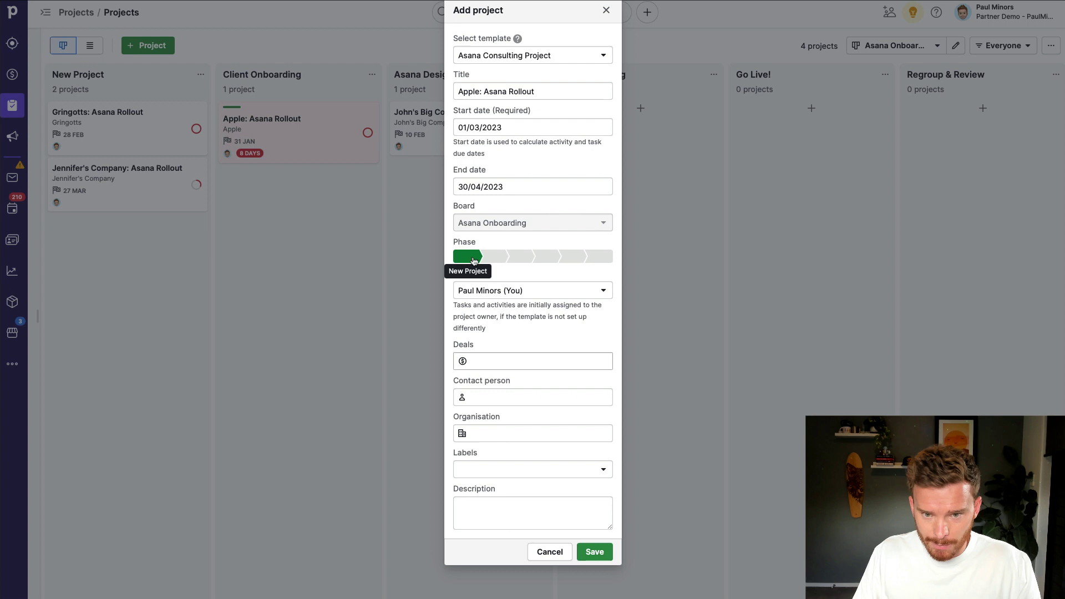
Keep the current project owner and go through the deal, contact person and organisation fields.
{"action": "left_click", "coordinate": [514, 291]}
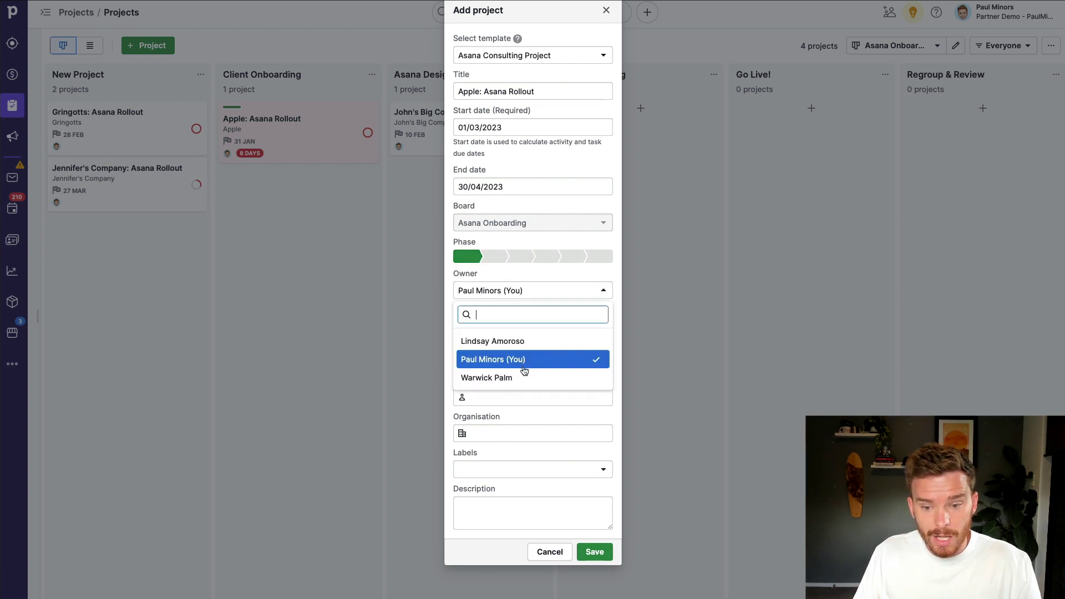
{"action": "left_click", "coordinate": [530, 276]}
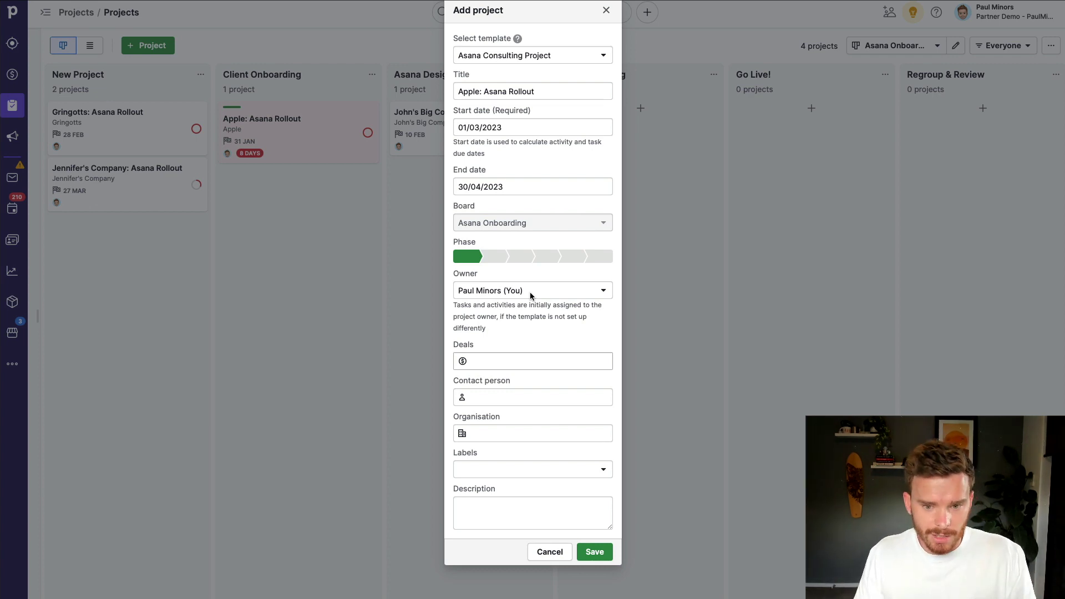
{"action": "left_click", "coordinate": [506, 363]}
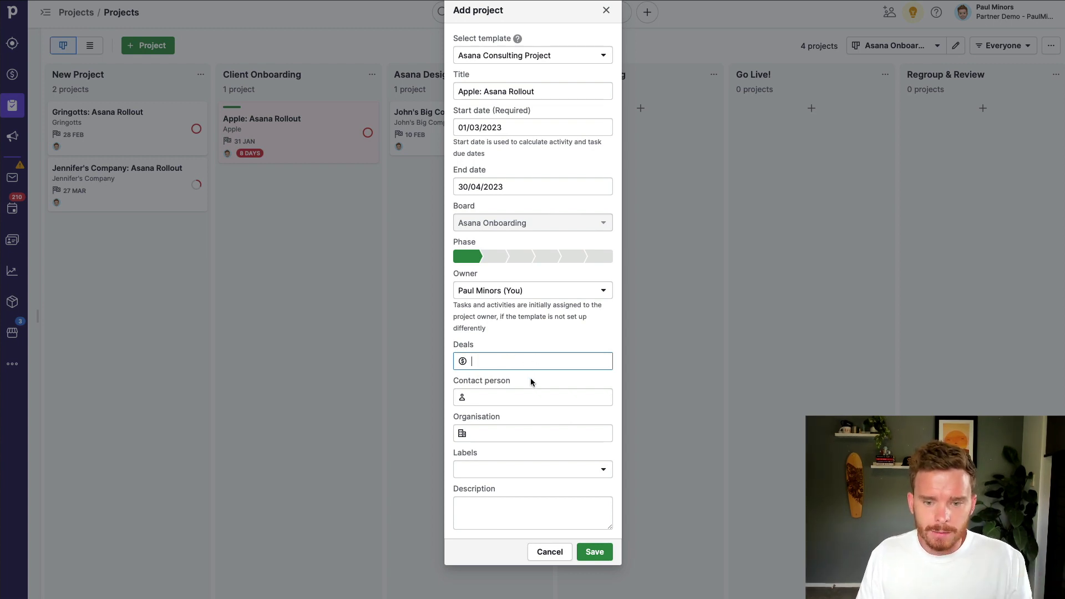
{"action": "left_click", "coordinate": [528, 392]}
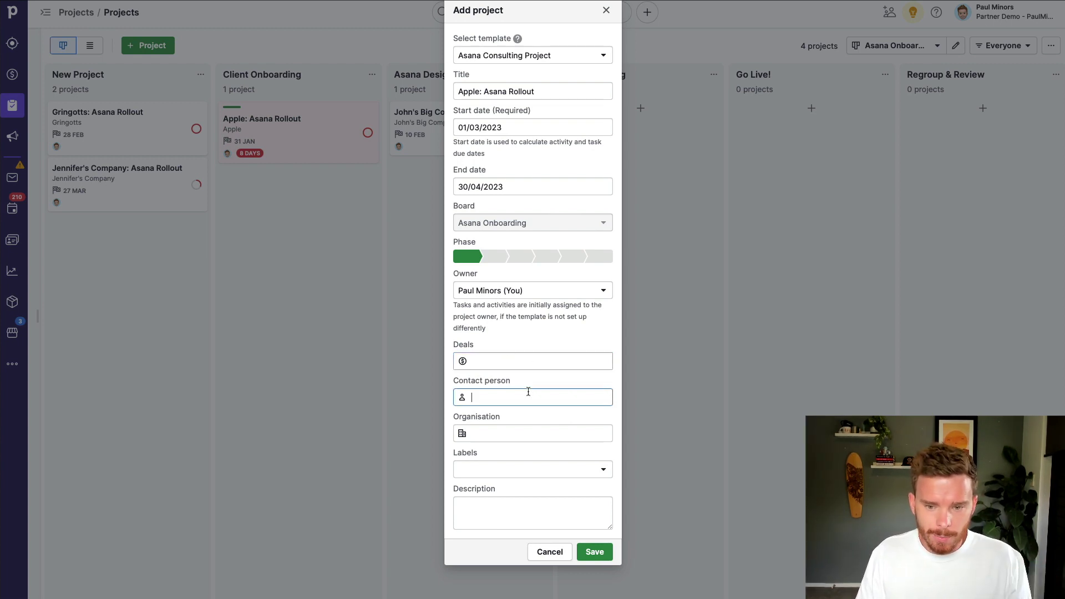
{"action": "left_click", "coordinate": [525, 435]}
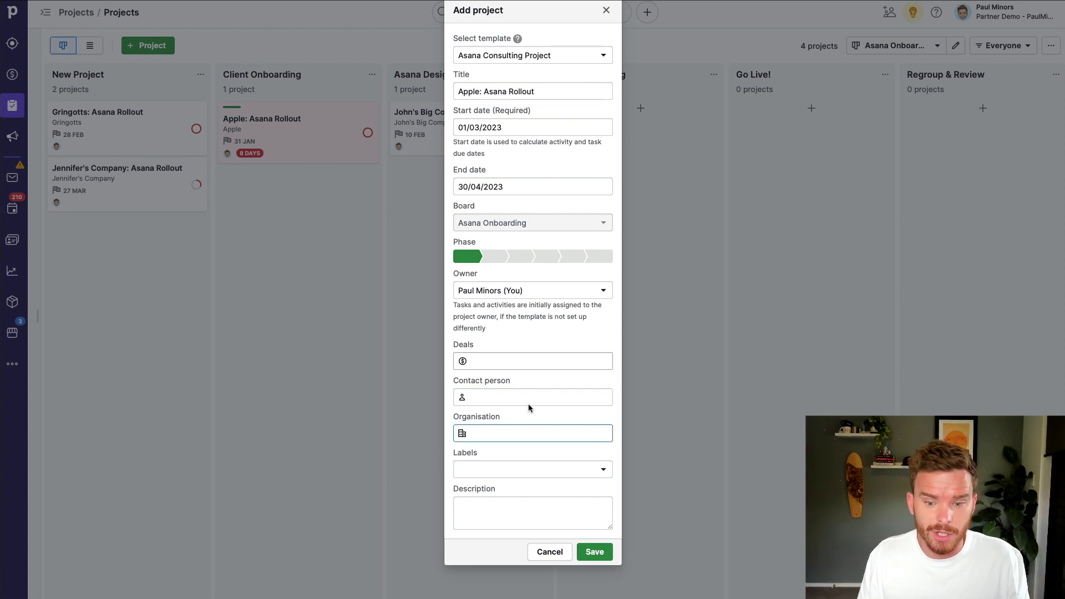
{"action": "left_click", "coordinate": [516, 359]}
Link the Apple: Asana Rollout deal and replace the contact person with the Apple contact.
{"action": "type", "text": "Apple: Asana Rollout"}
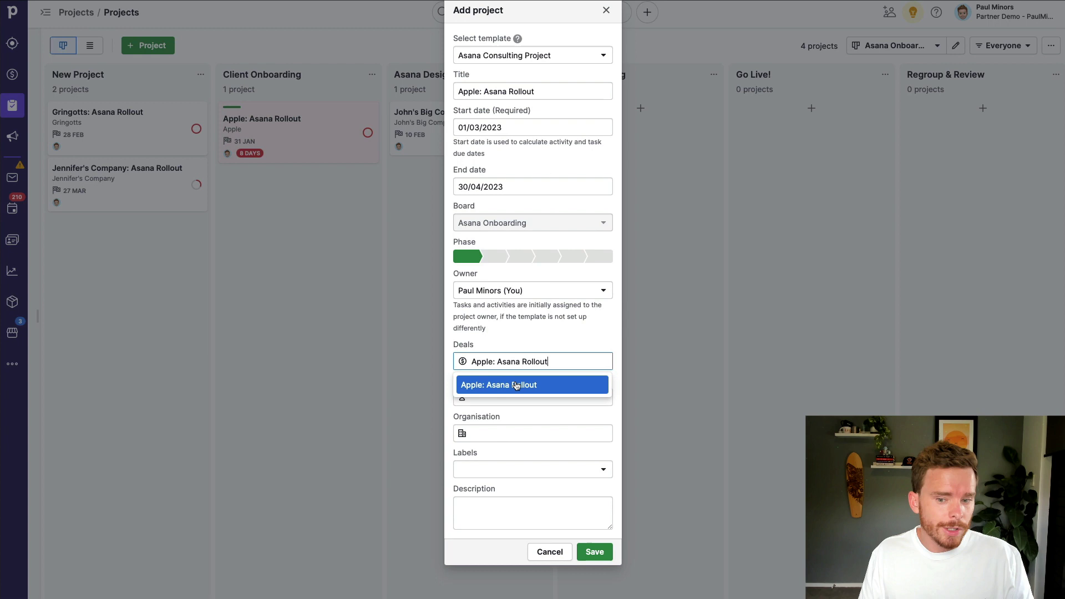
{"action": "left_click", "coordinate": [517, 385]}
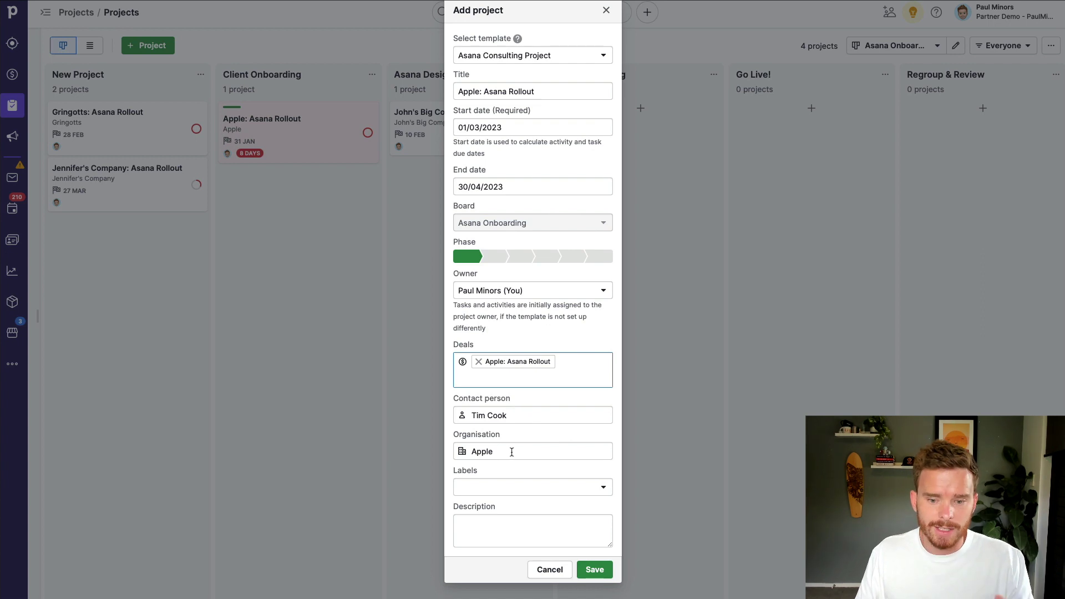
{"action": "left_click_drag", "start_coordinate": [544, 415], "coordinate": [460, 415]}
{"action": "key", "text": "BackSpace"}
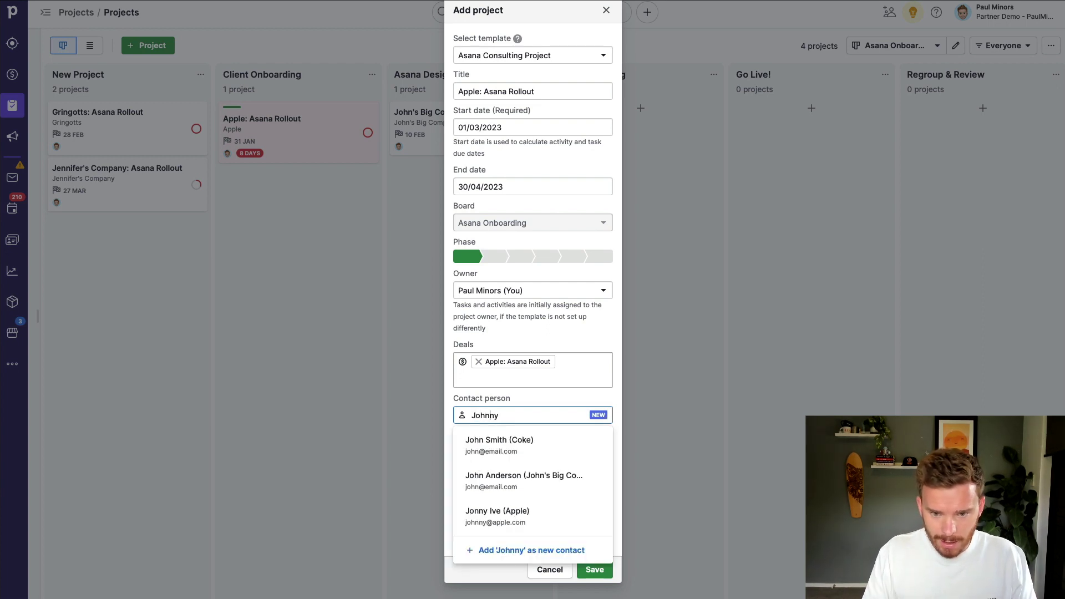
{"action": "key", "text": "BackSpace"}
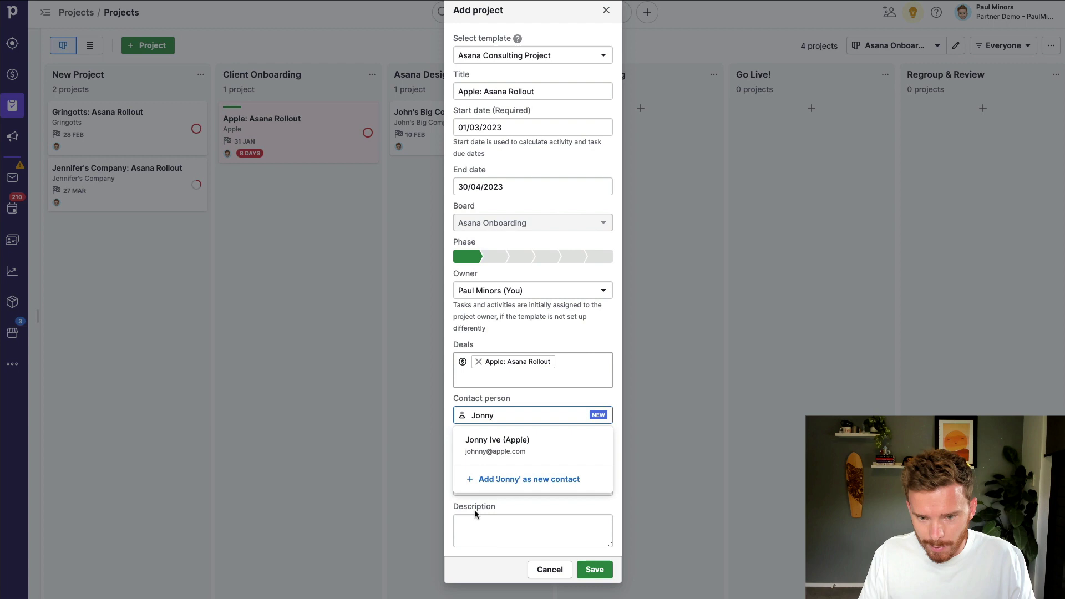
{"action": "left_click", "coordinate": [588, 442]}
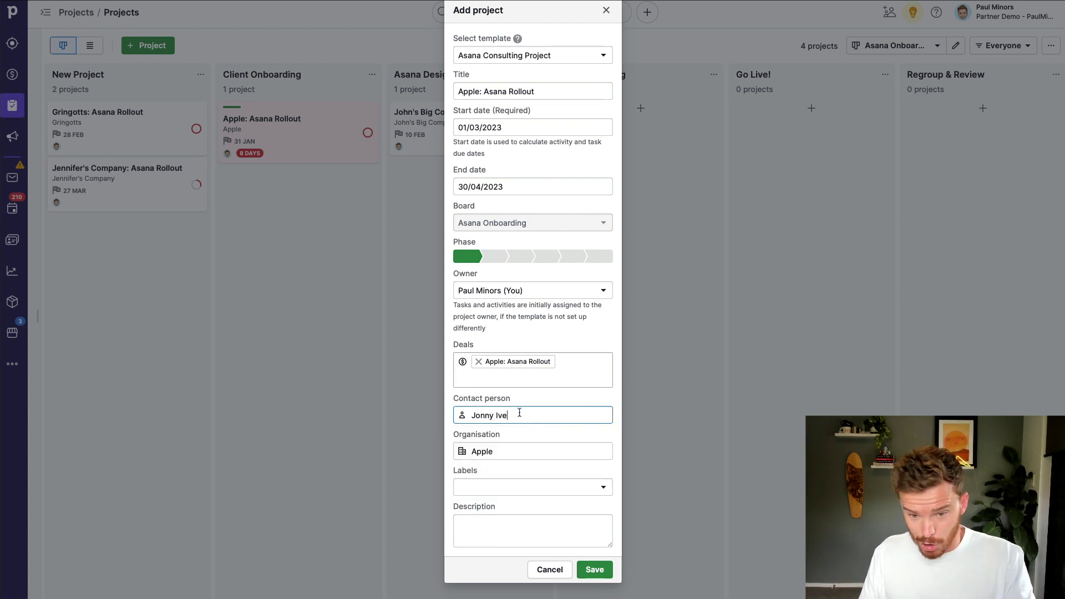
Add the description 'Asana rollout for 10,000 Apple employees.' with no label, and save the project.
{"action": "left_click", "coordinate": [524, 486]}
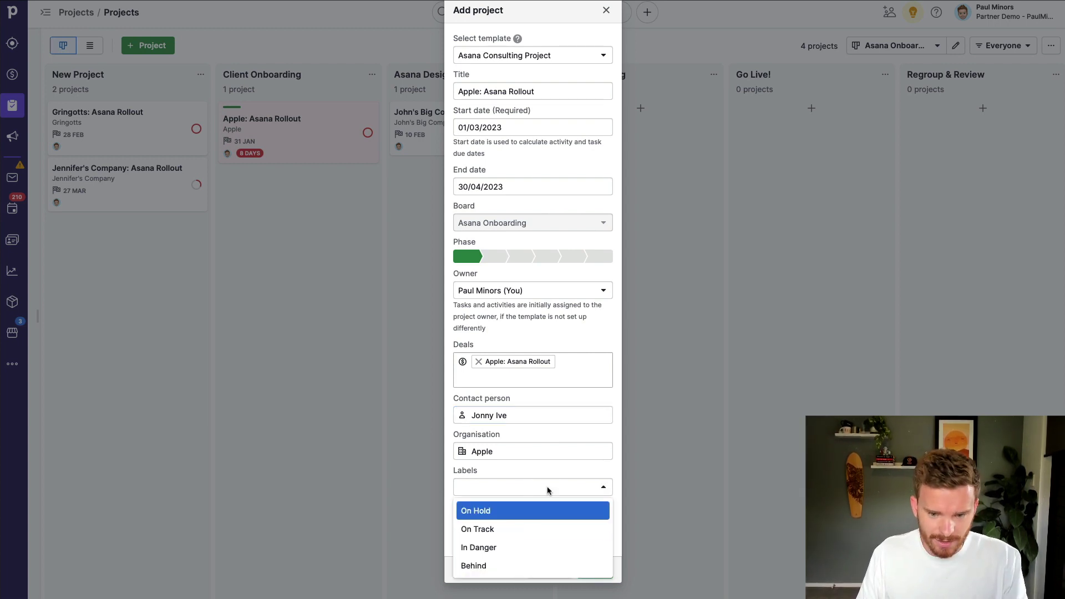
{"action": "left_click", "coordinate": [549, 470]}
{"action": "left_click", "coordinate": [575, 530]}
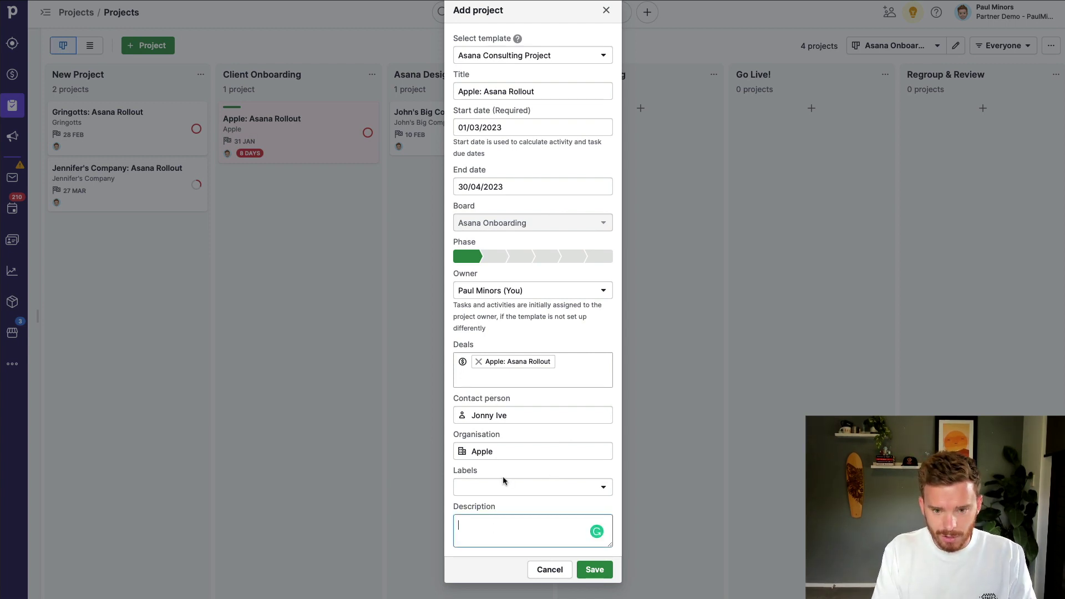
{"action": "type", "text": "Project"}
{"action": "key", "text": "alt+BackSpace"}
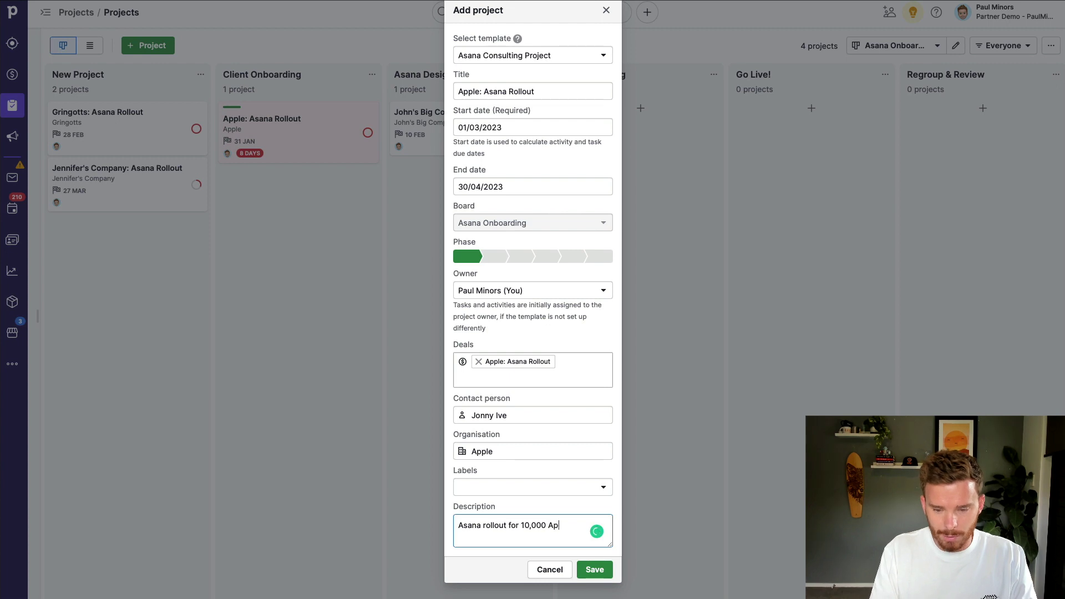
{"action": "type", "text": "ple employees"}
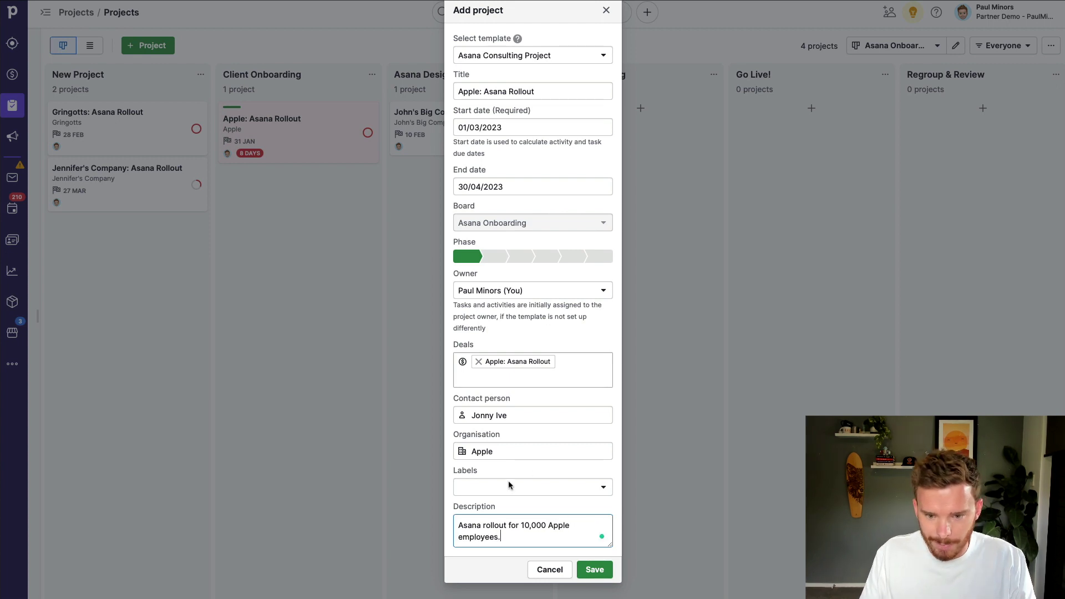
{"action": "type", "text": "."}
{"action": "left_click", "coordinate": [595, 570]}
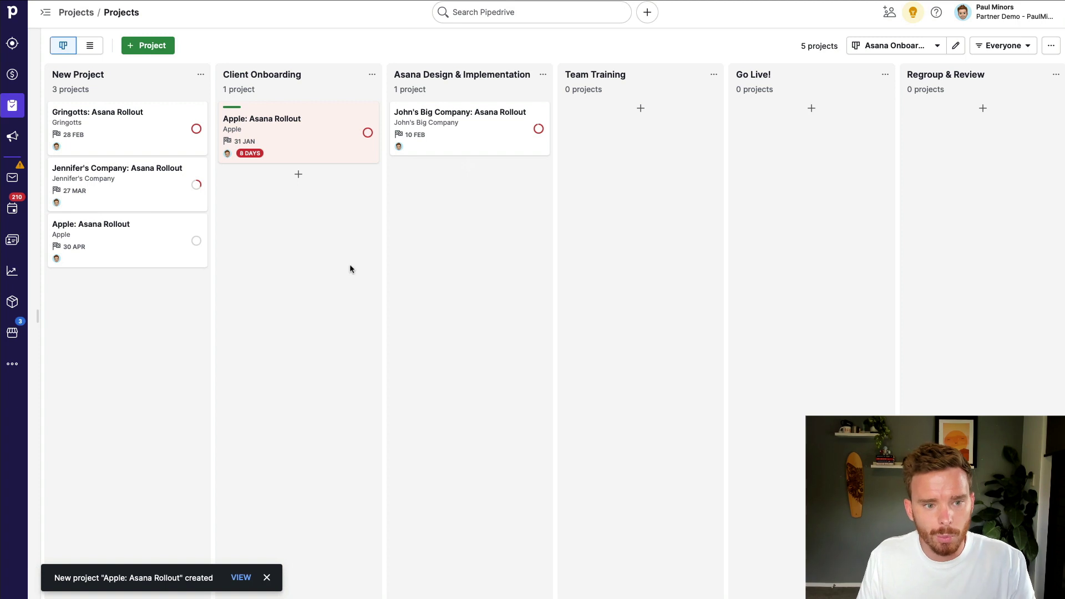
Open the Apple: Asana Rollout project and collapse all six phases except New Project.
{"action": "left_click", "coordinate": [145, 246]}
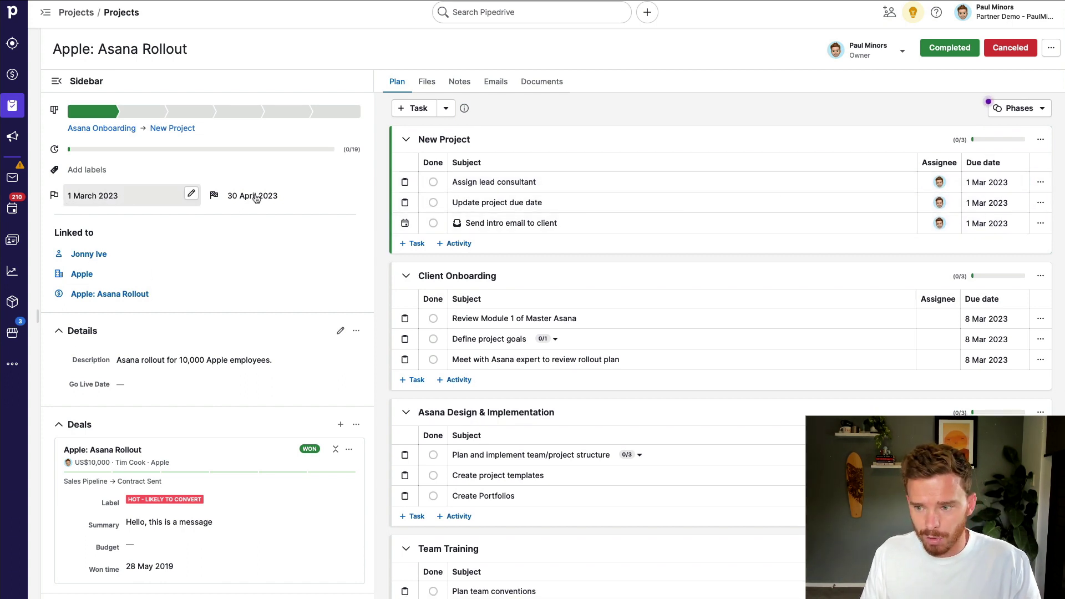
{"action": "scroll", "coordinate": [913, 246], "scroll_direction": "down", "scroll_amount": 3}
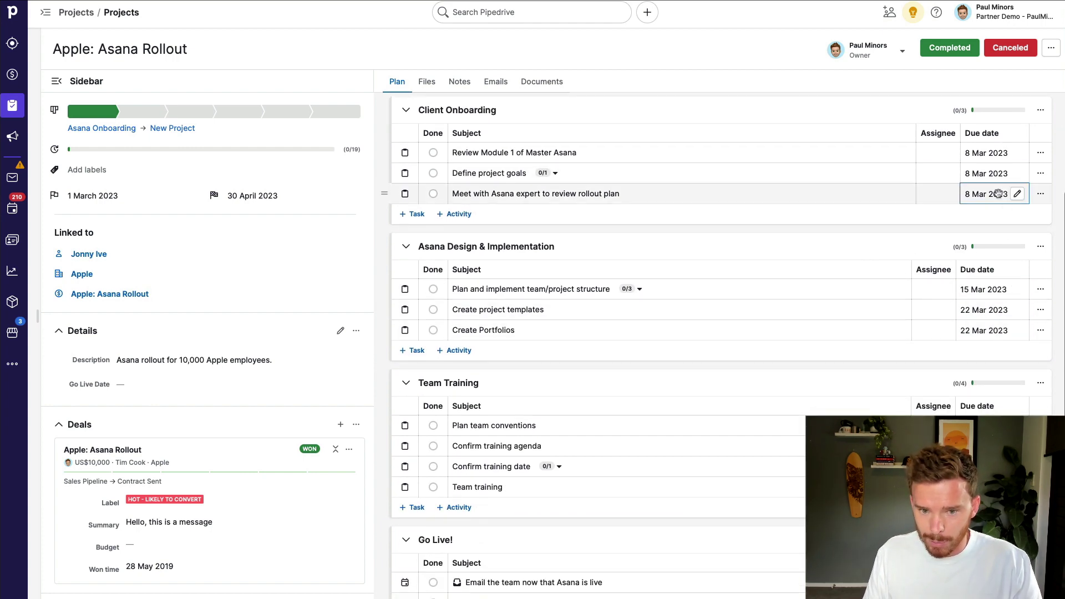
{"action": "scroll", "coordinate": [993, 200], "scroll_direction": "up", "scroll_amount": 4}
{"action": "left_click", "coordinate": [406, 142]}
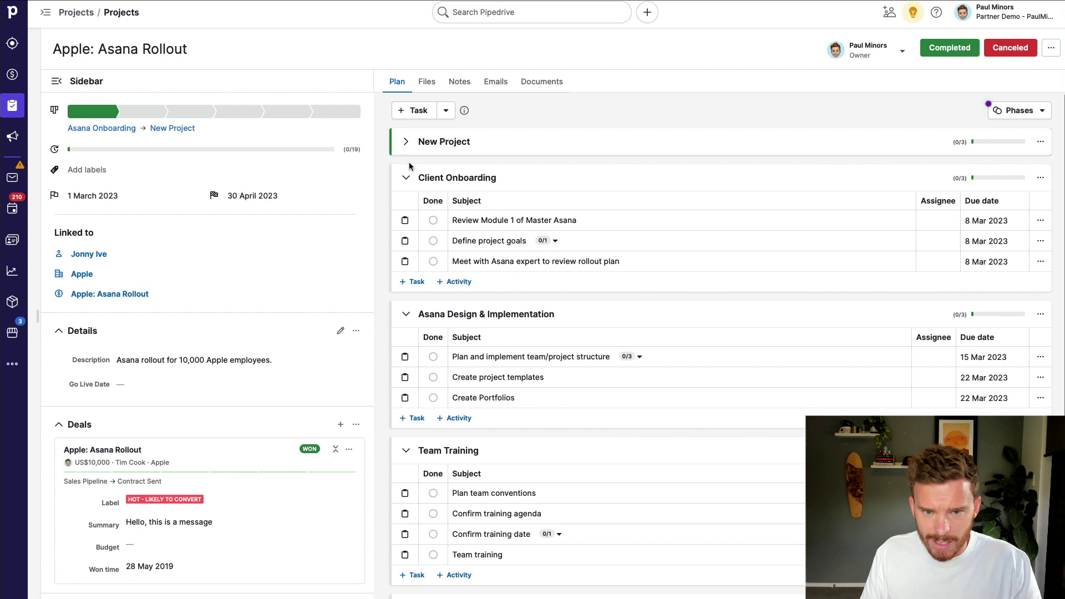
{"action": "left_click", "coordinate": [405, 177]}
{"action": "left_click", "coordinate": [405, 214]}
{"action": "left_click", "coordinate": [406, 250]}
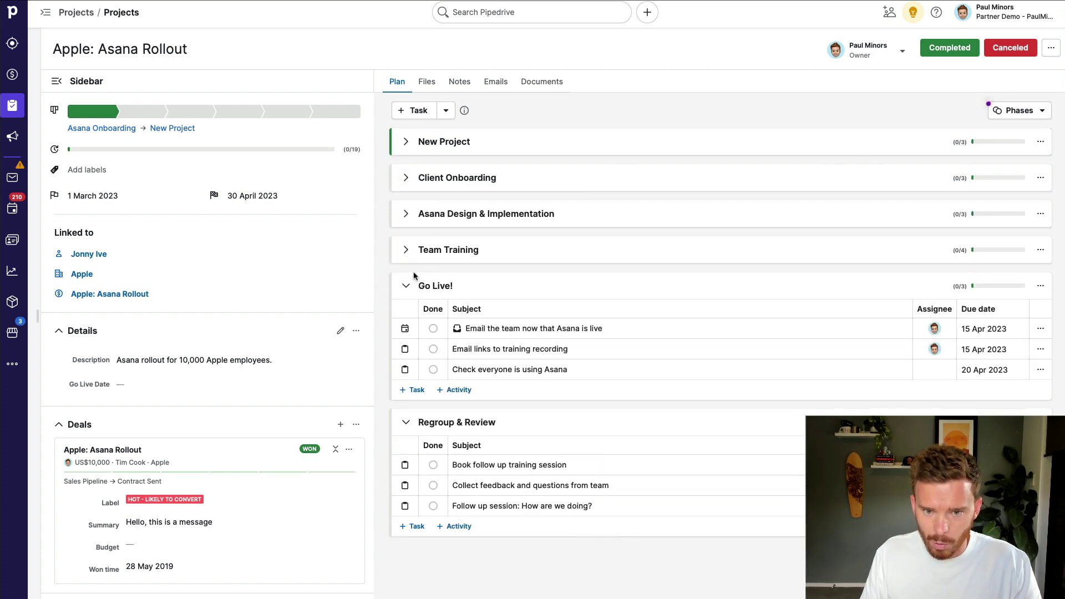
{"action": "left_click", "coordinate": [406, 285]}
{"action": "left_click", "coordinate": [405, 319]}
{"action": "left_click", "coordinate": [407, 142]}
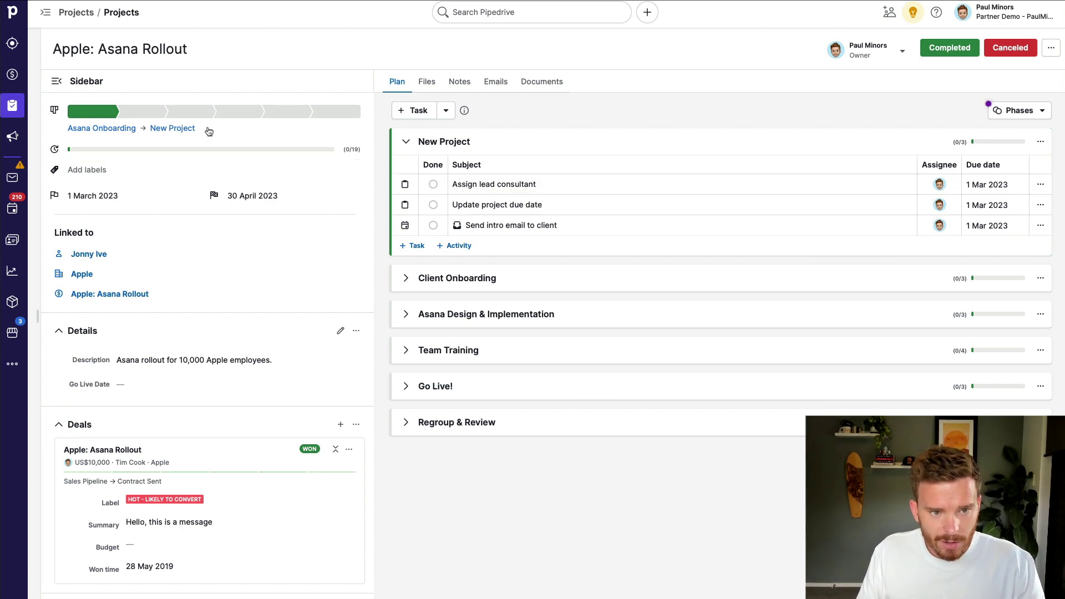
Advance the project through Client Onboarding to Asana Design & Implementation and label it ON TRACK.
{"action": "left_click", "coordinate": [143, 113]}
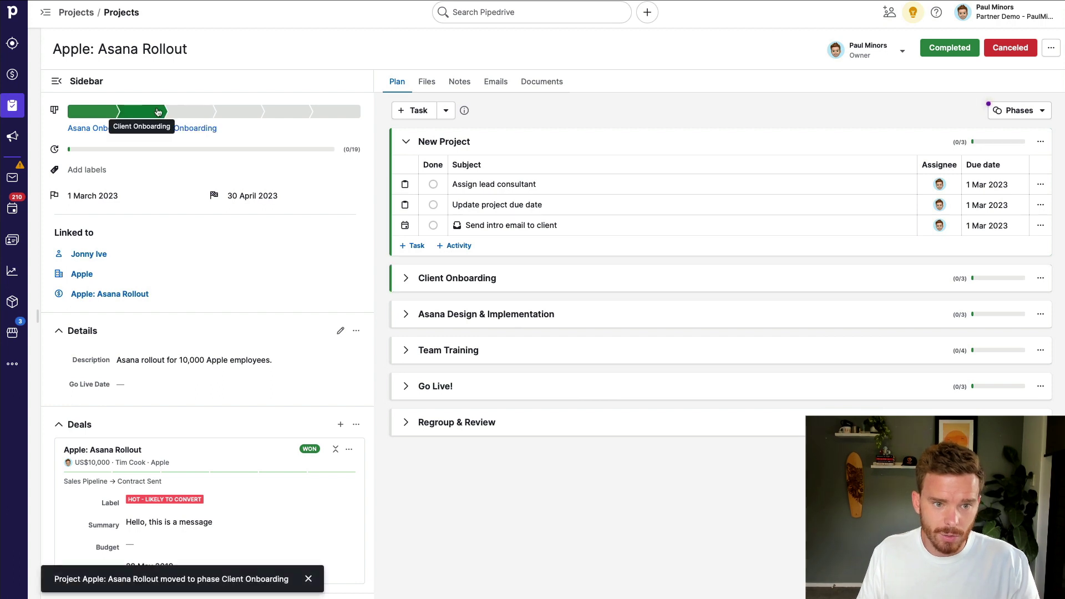
{"action": "left_click", "coordinate": [205, 114]}
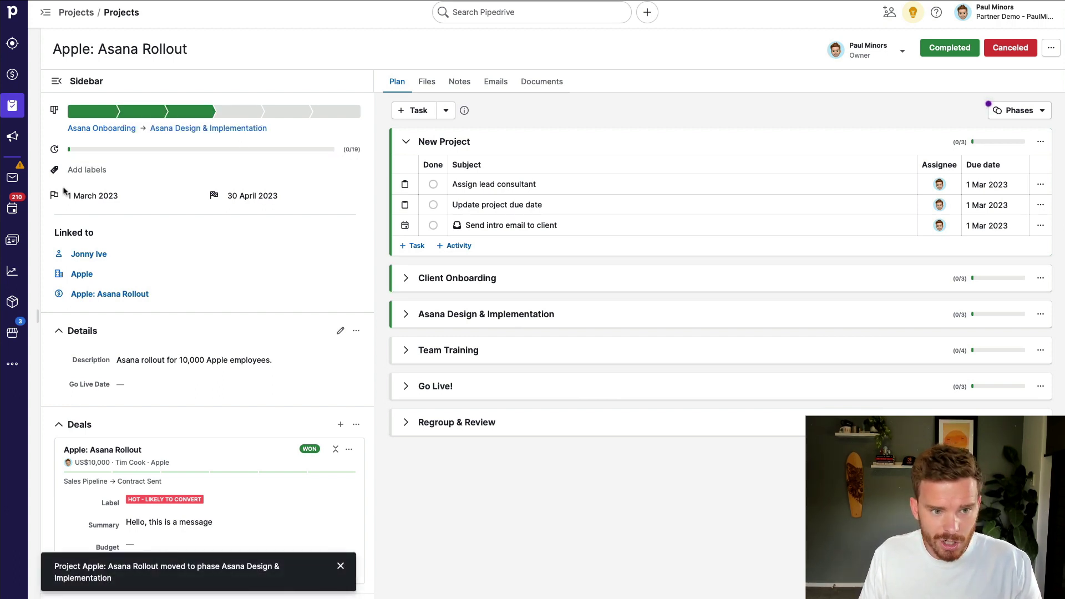
{"action": "left_click", "coordinate": [87, 169]}
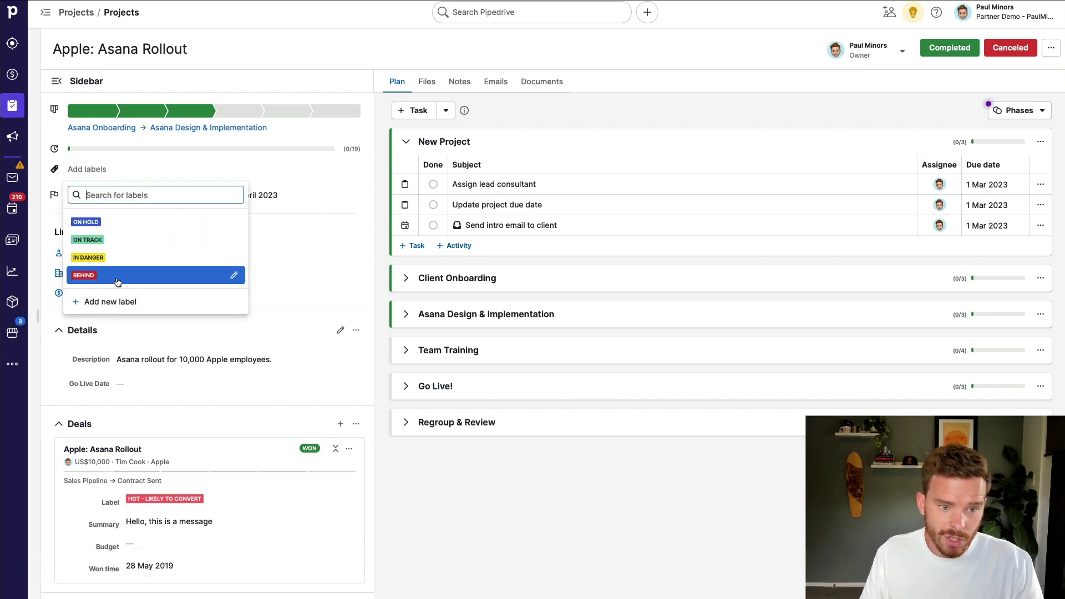
{"action": "left_click", "coordinate": [130, 245]}
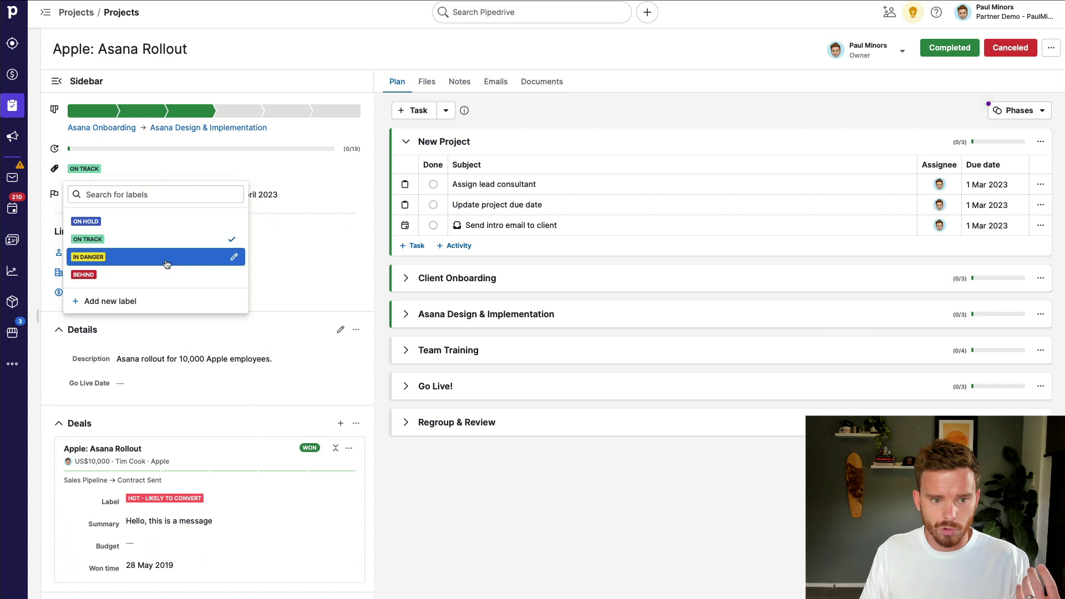
{"action": "left_click", "coordinate": [316, 242]}
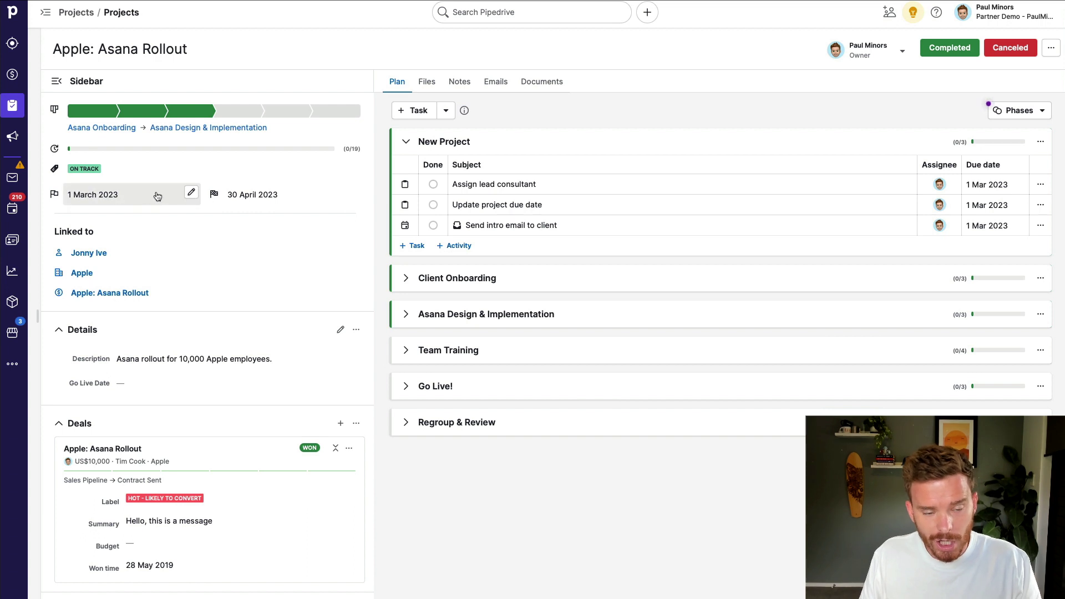
{"action": "left_click", "coordinate": [277, 201]}
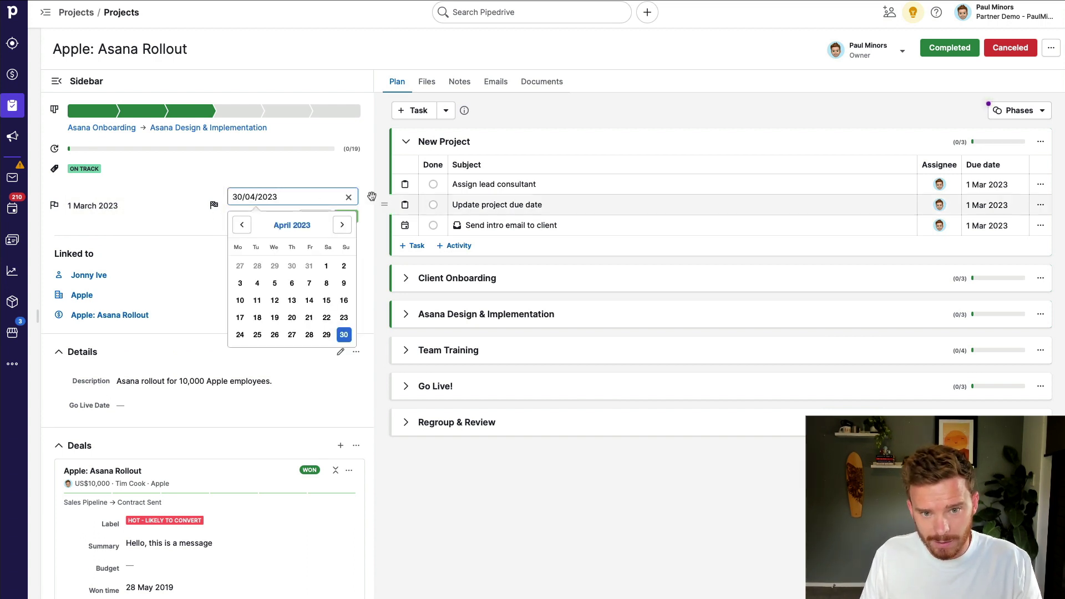
{"action": "key", "text": "Escape"}
{"action": "key", "text": "Escape"}
{"action": "scroll", "coordinate": [121, 238], "scroll_direction": "down", "scroll_amount": 3}
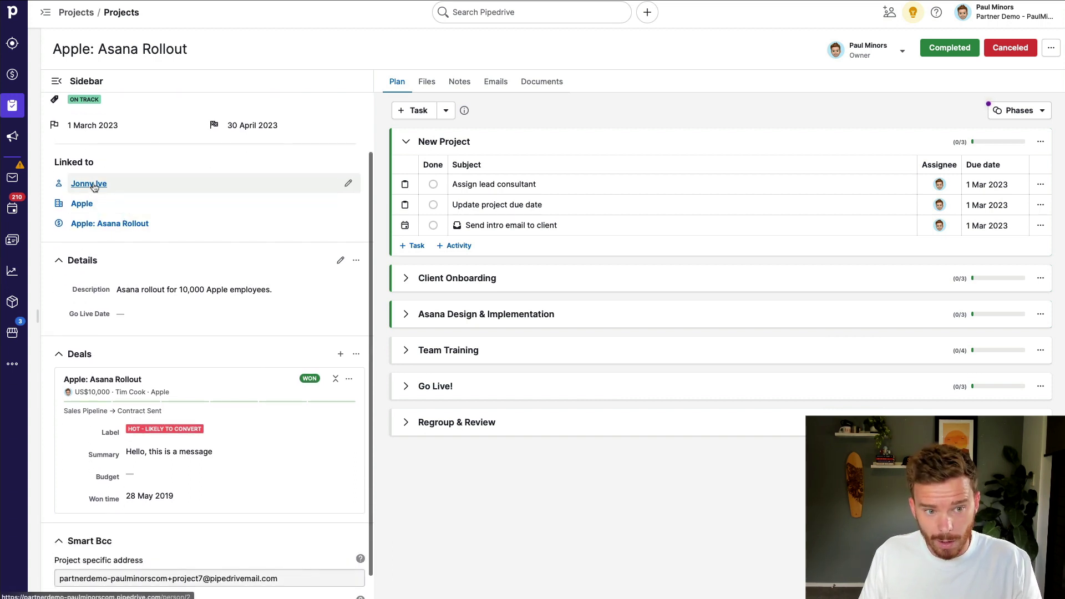
{"action": "mouse_move", "coordinate": [89, 186]}
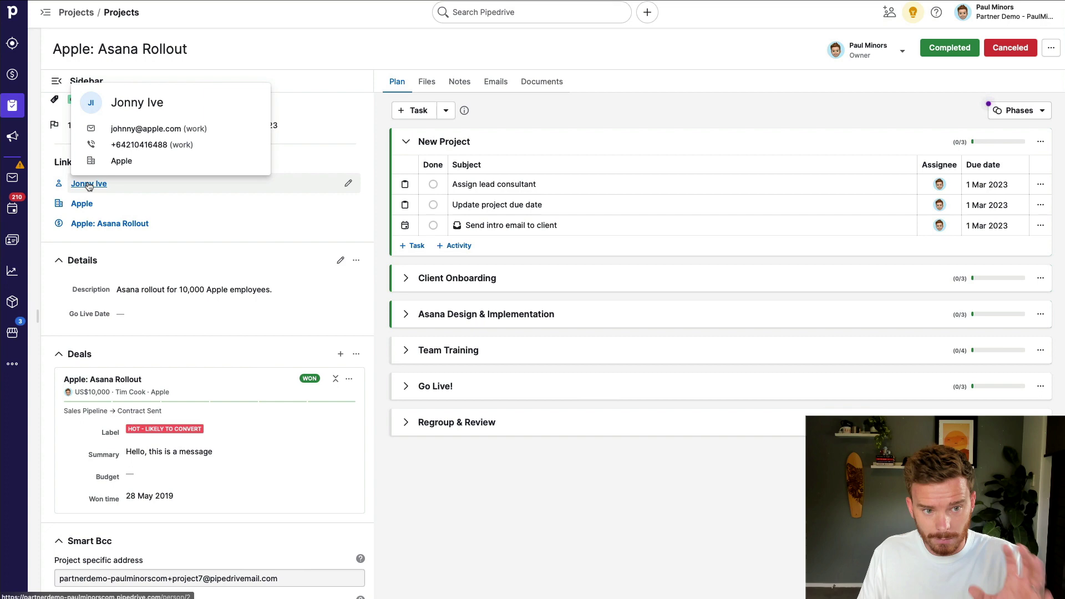
{"action": "left_click", "coordinate": [109, 192]}
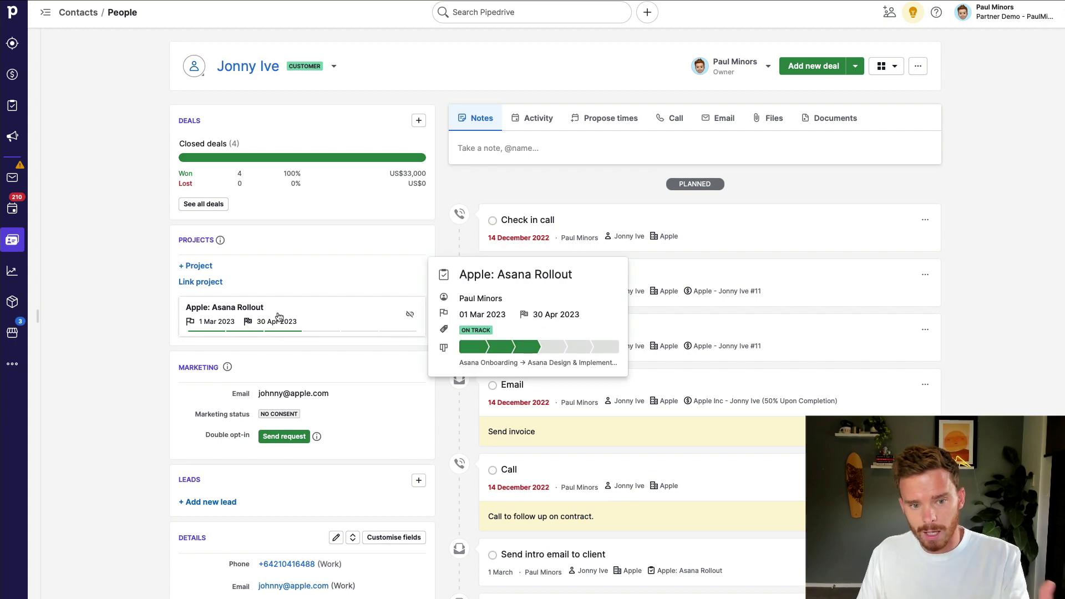
{"action": "left_click", "coordinate": [323, 316]}
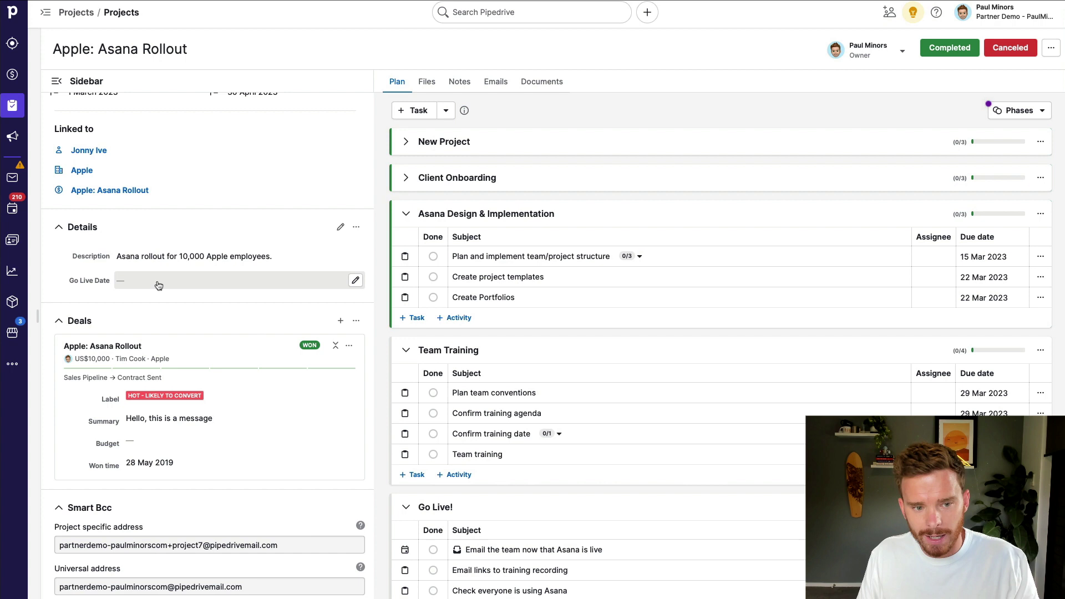
Review the Lead/deal and Project custom fields in Data fields, then head back to the project.
{"action": "left_click", "coordinate": [357, 227]}
{"action": "left_click", "coordinate": [386, 245]}
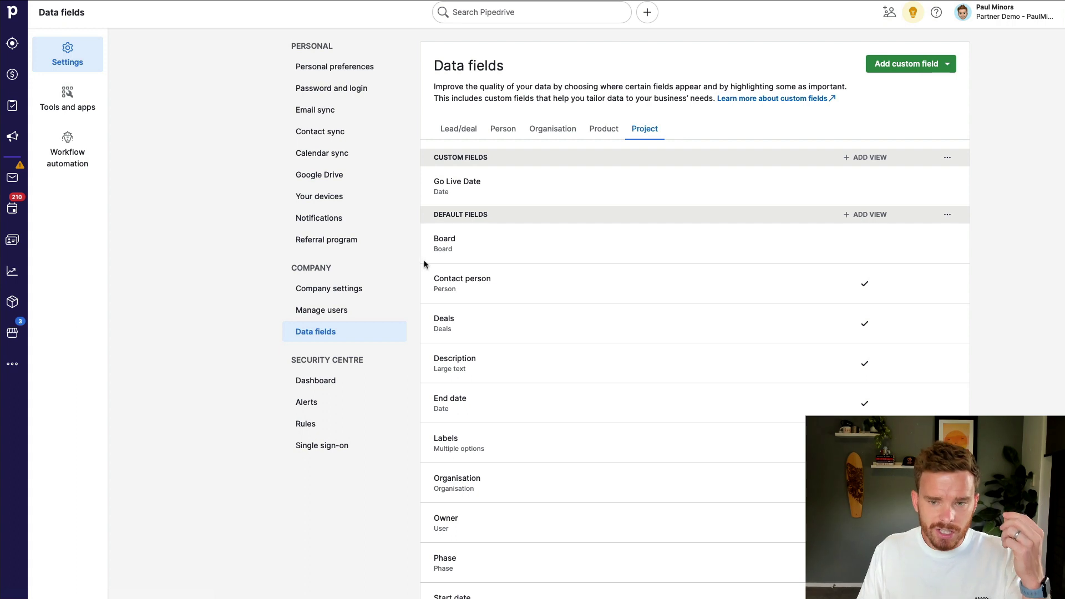
{"action": "left_click", "coordinate": [466, 133]}
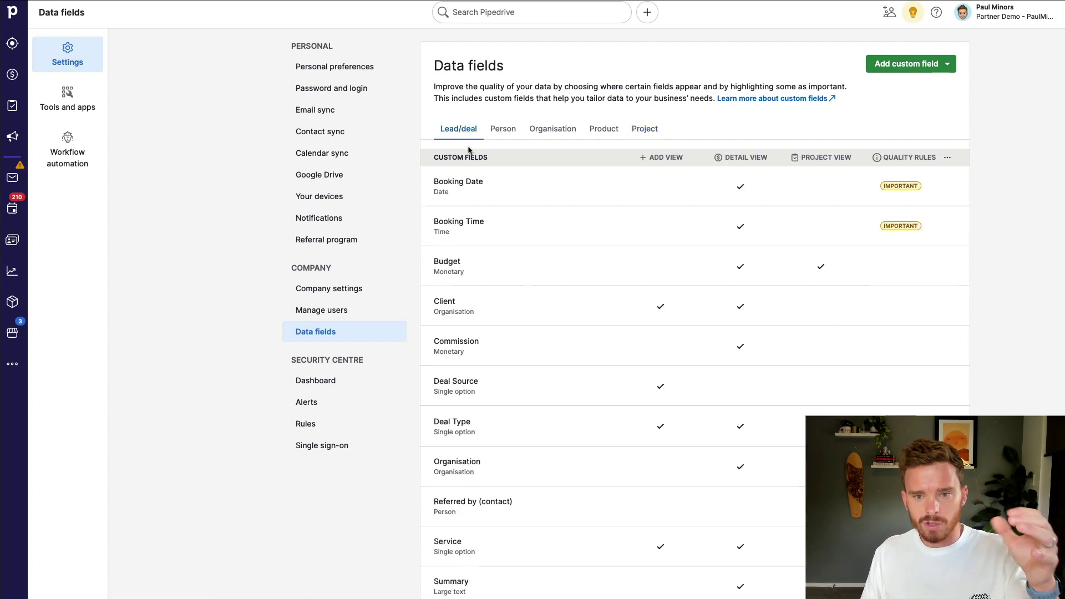
{"action": "left_click", "coordinate": [643, 130]}
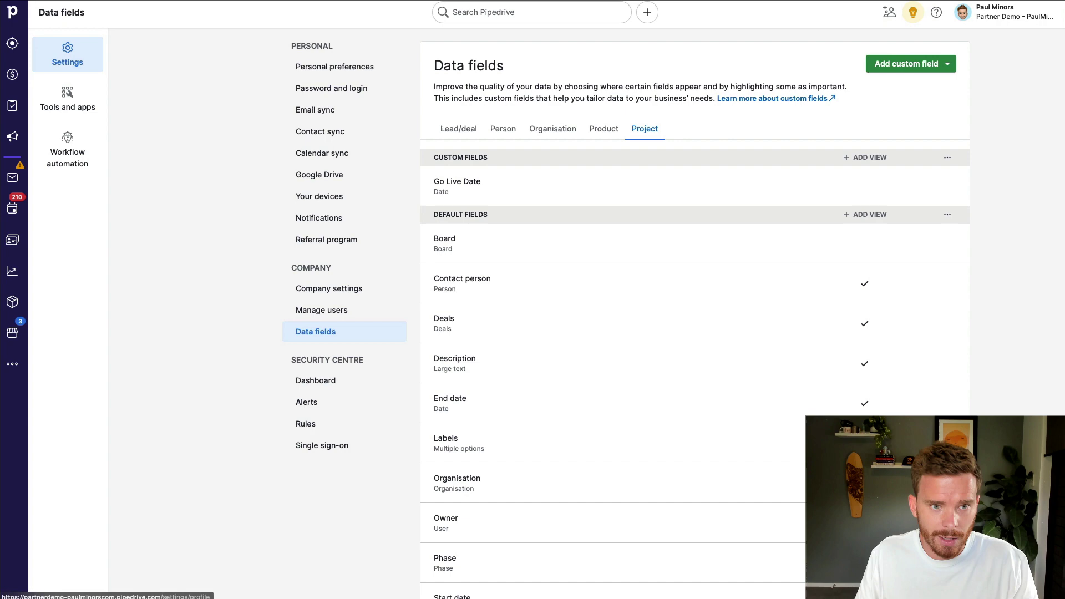
{"action": "right_click", "coordinate": [113, 3]}
{"action": "key", "text": "Escape"}
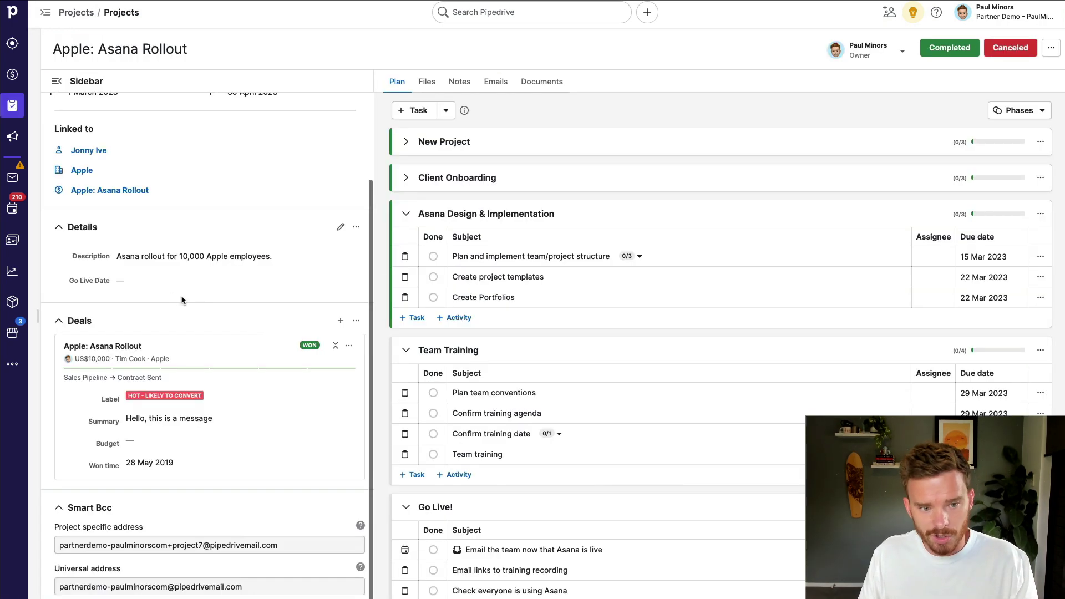
Set the project's Go Live Date to 15 March 2023 and save it.
{"action": "left_click", "coordinate": [142, 285]}
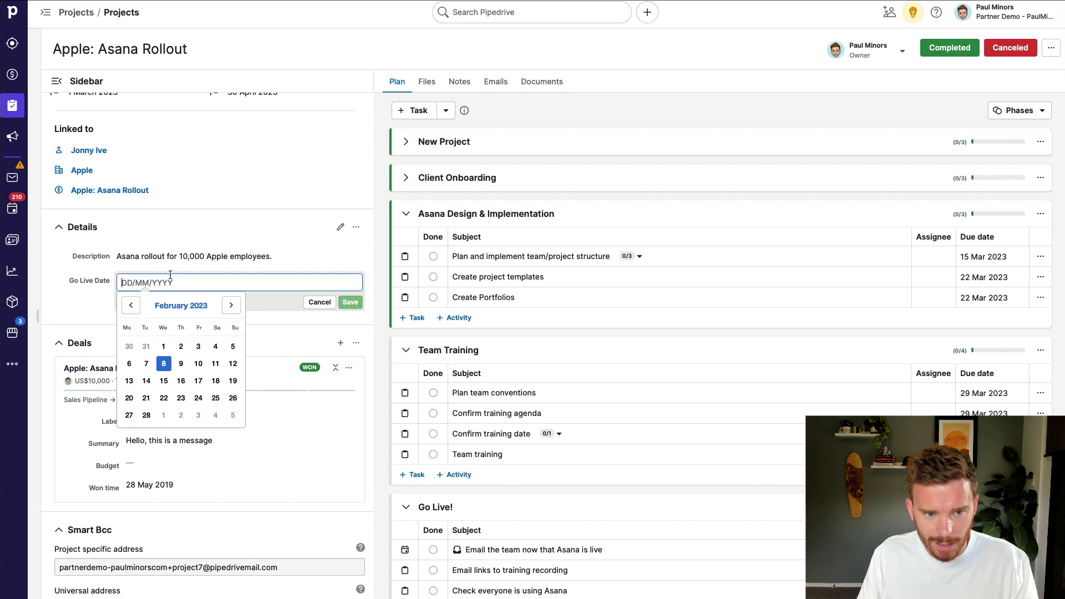
{"action": "left_click", "coordinate": [231, 305]}
{"action": "left_click", "coordinate": [231, 305]}
{"action": "left_click", "coordinate": [131, 305]}
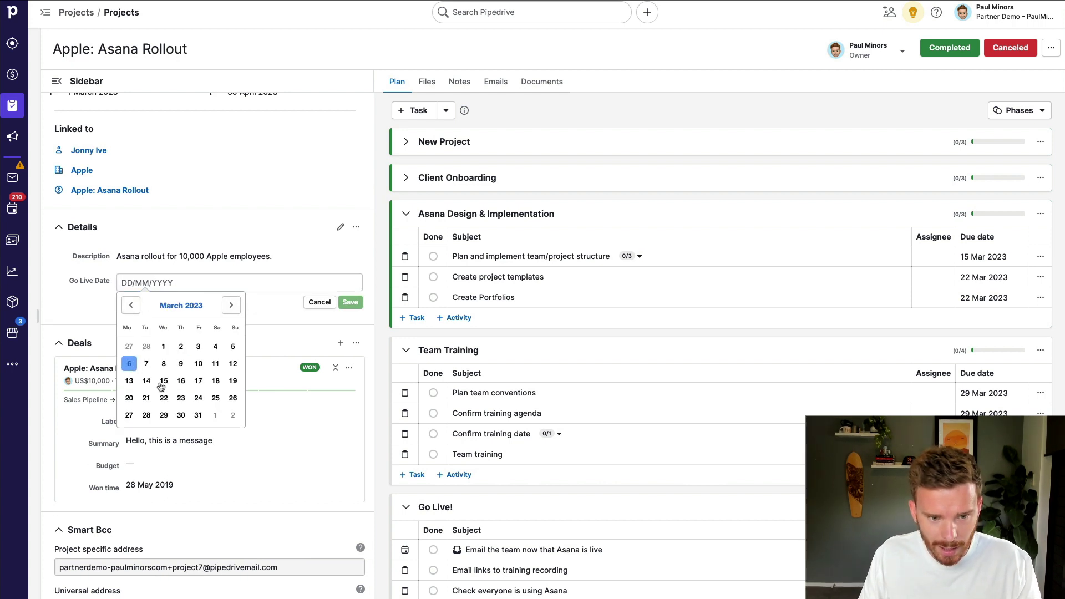
{"action": "left_click", "coordinate": [164, 381]}
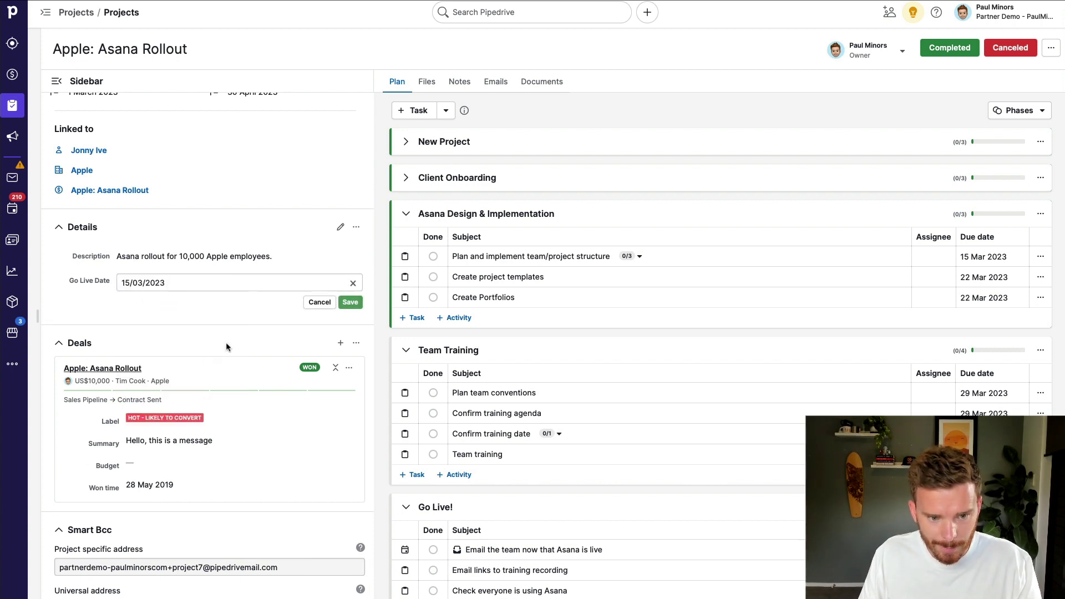
{"action": "left_click", "coordinate": [350, 302]}
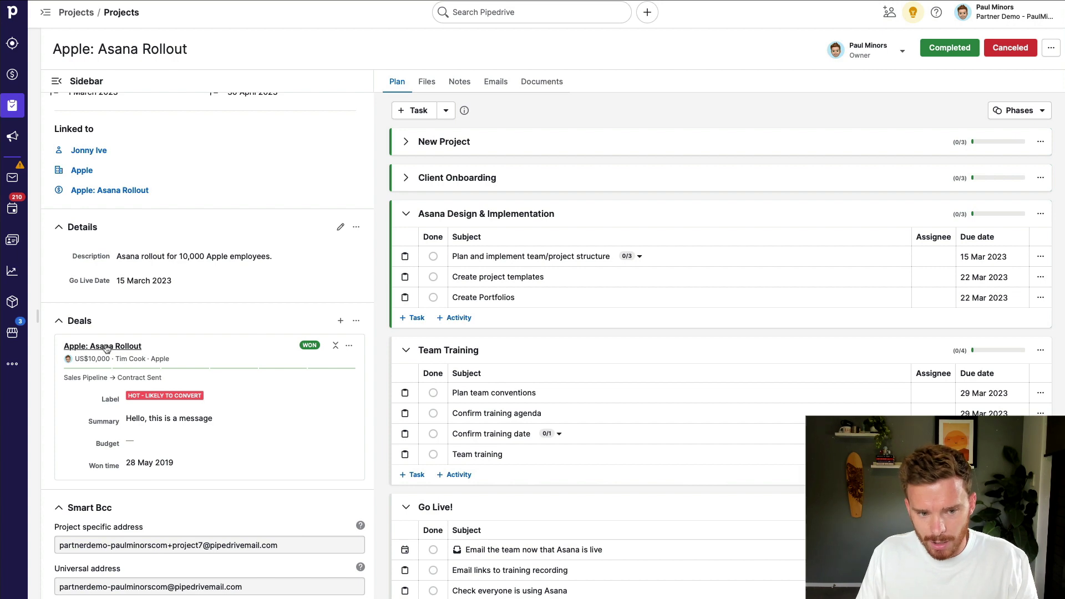
Look over the linked Apple: Asana Rollout deal panel, then close it.
{"action": "left_click", "coordinate": [170, 349]}
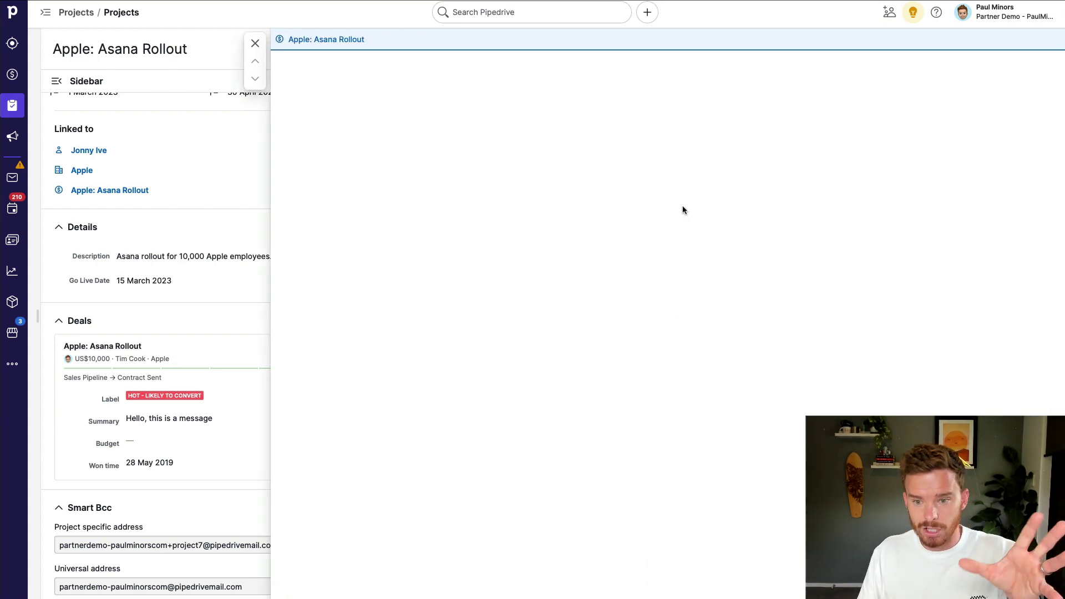
{"action": "scroll", "coordinate": [781, 332], "scroll_direction": "down", "scroll_amount": 12}
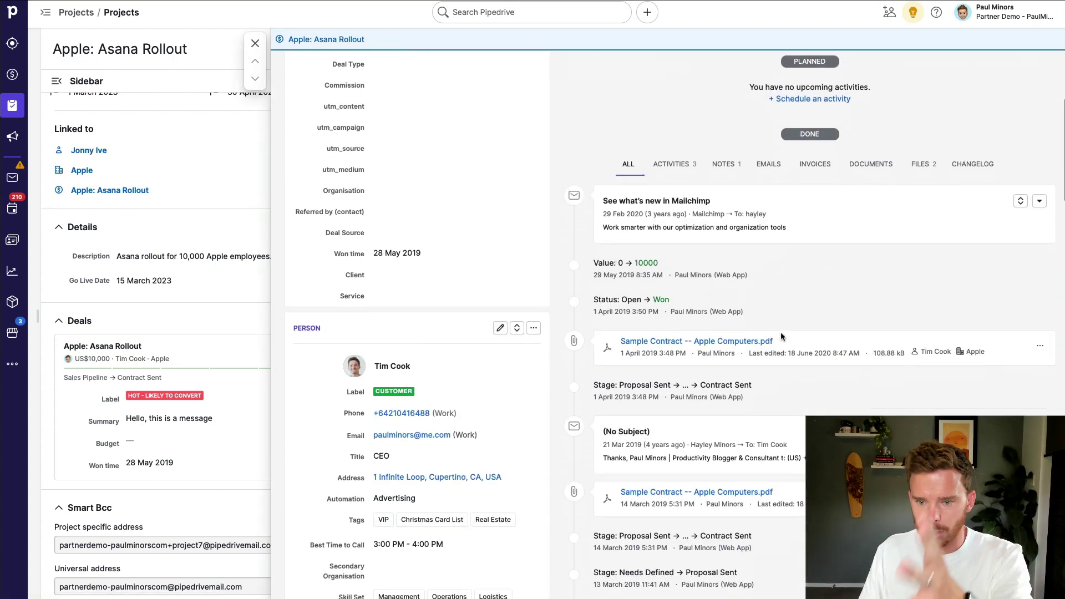
{"action": "scroll", "coordinate": [780, 331], "scroll_direction": "up", "scroll_amount": 12}
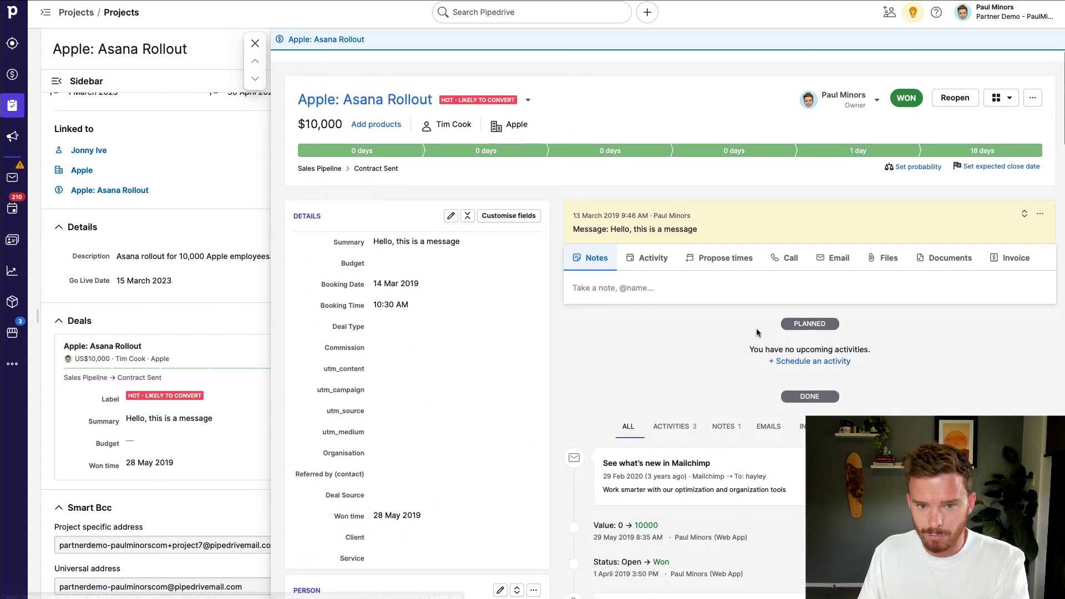
{"action": "left_click", "coordinate": [259, 48]}
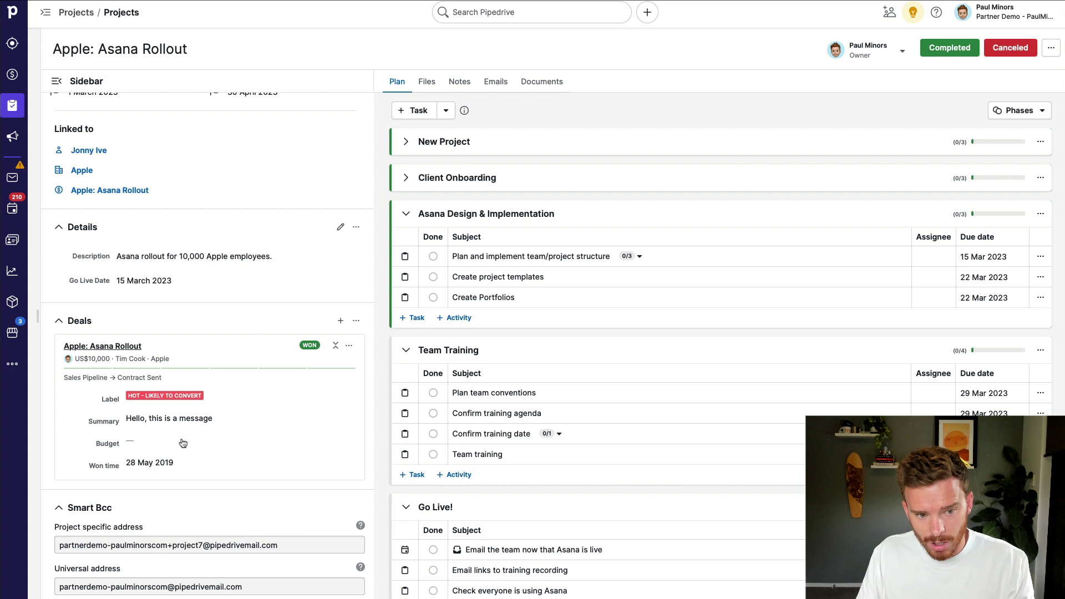
Turn on 'Appears in project detail view' for the deal's Service field and save.
{"action": "left_click", "coordinate": [357, 321]}
{"action": "left_click", "coordinate": [382, 339]}
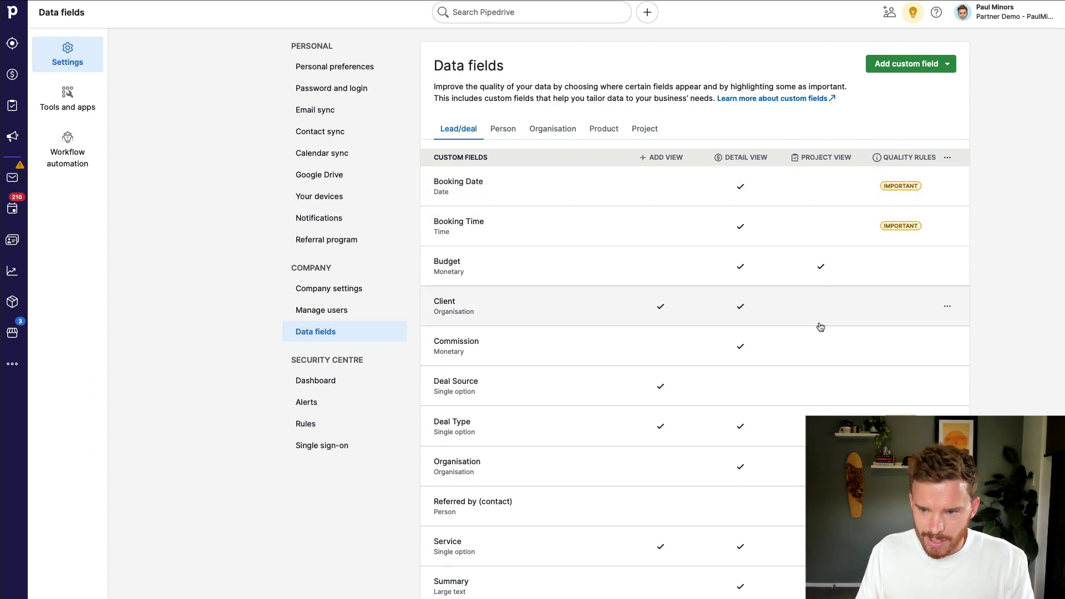
{"action": "scroll", "coordinate": [788, 368], "scroll_direction": "down", "scroll_amount": 5}
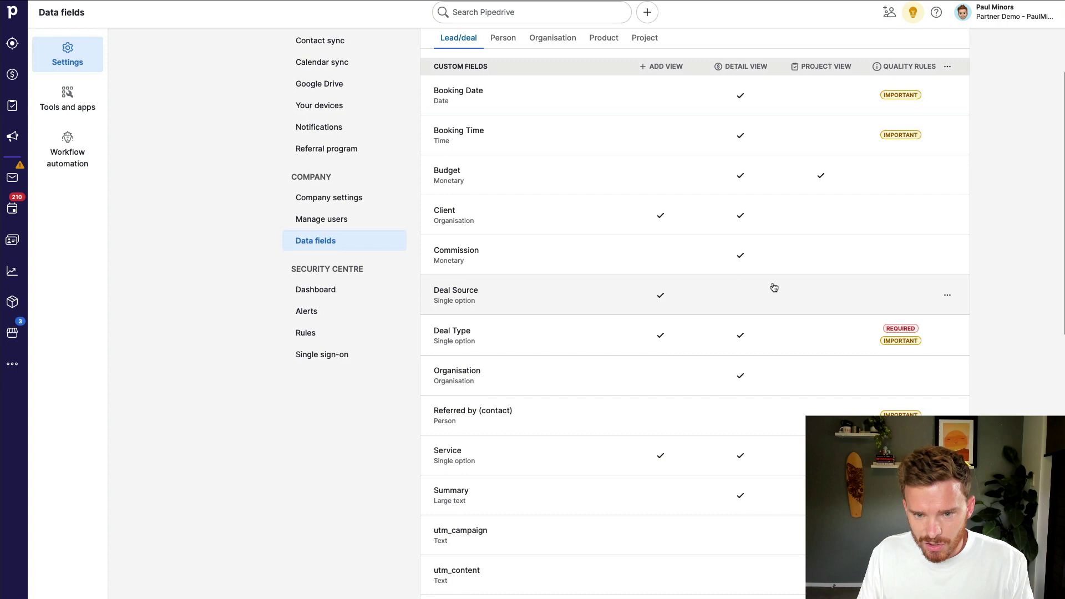
{"action": "scroll", "coordinate": [802, 291], "scroll_direction": "down", "scroll_amount": 4}
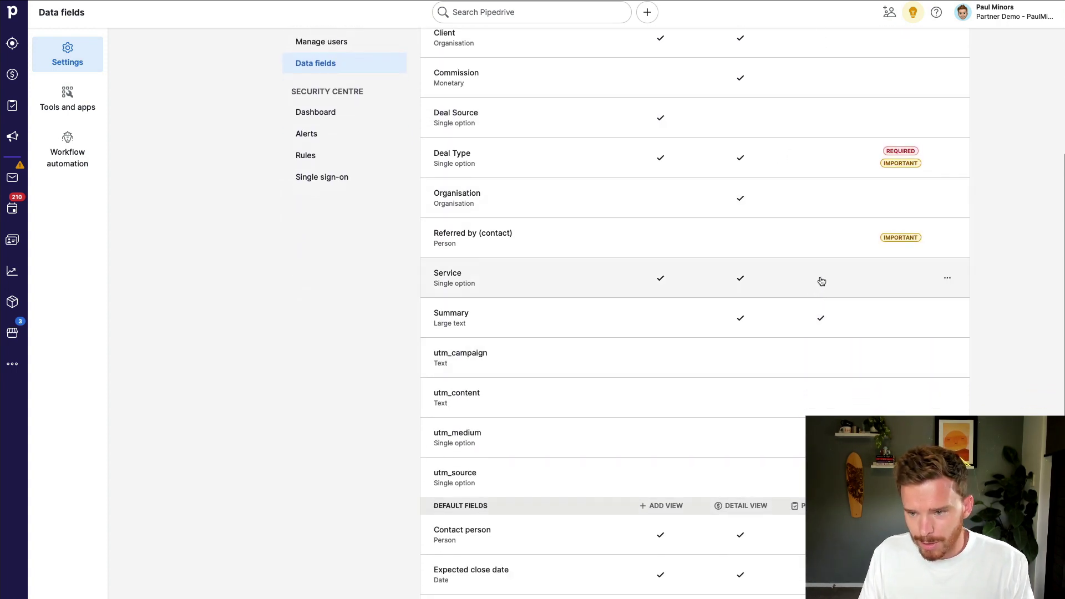
{"action": "left_click", "coordinate": [948, 278]}
{"action": "left_click", "coordinate": [952, 302]}
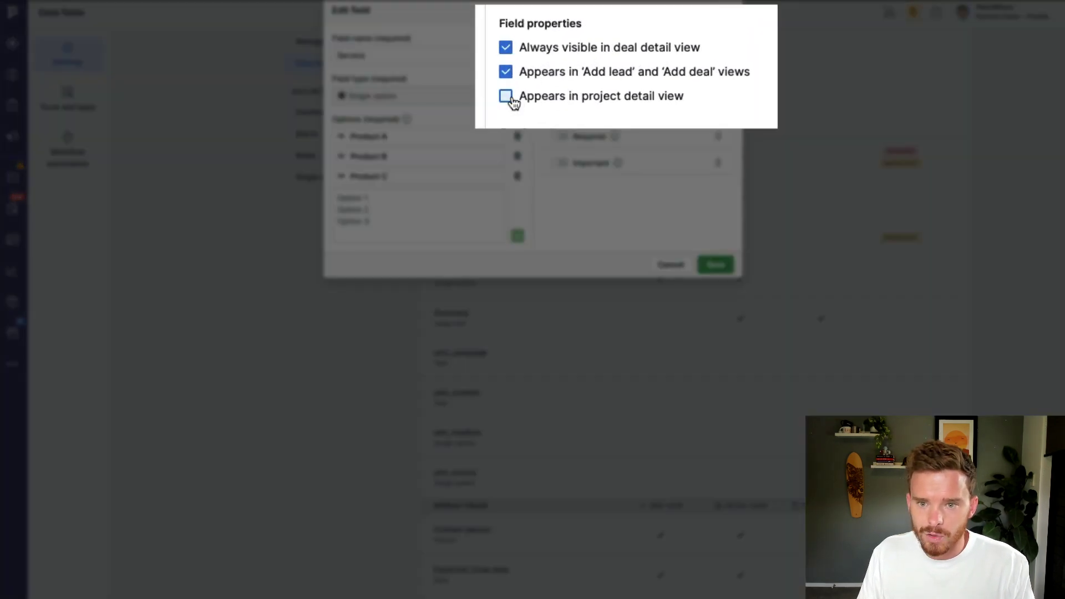
{"action": "left_click", "coordinate": [511, 99]}
{"action": "left_click", "coordinate": [716, 264]}
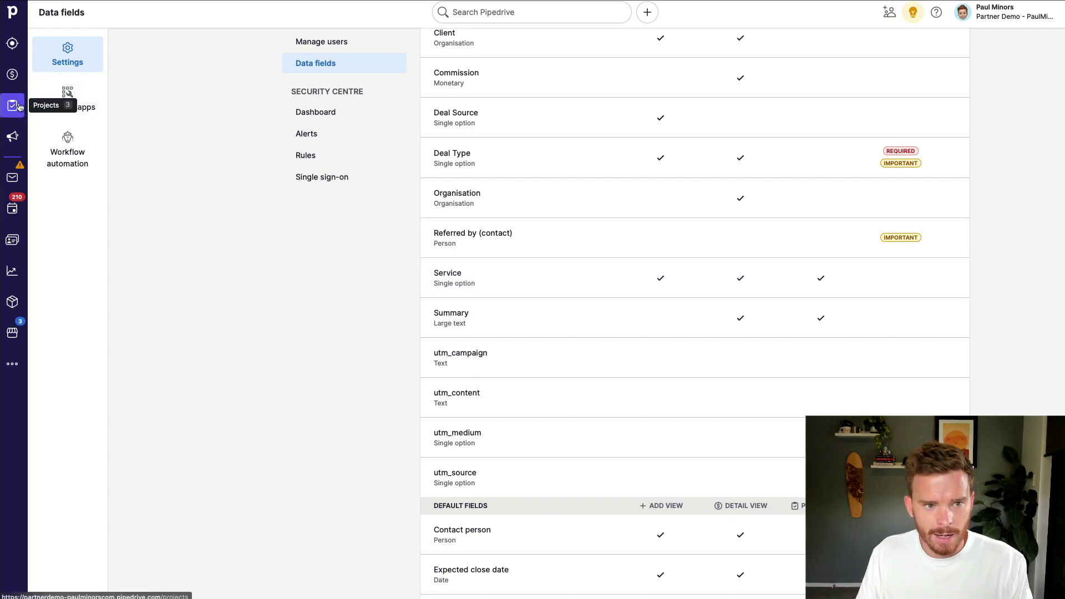
Back in the project, set the deal's Service to Product A and save.
{"action": "left_click", "coordinate": [18, 106]}
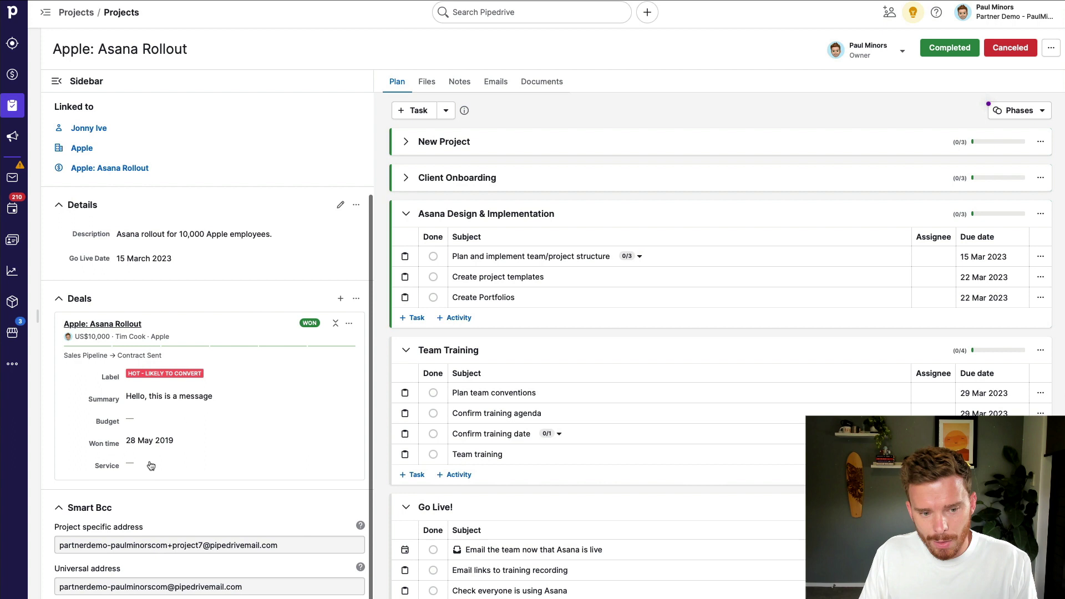
{"action": "left_click", "coordinate": [158, 464]}
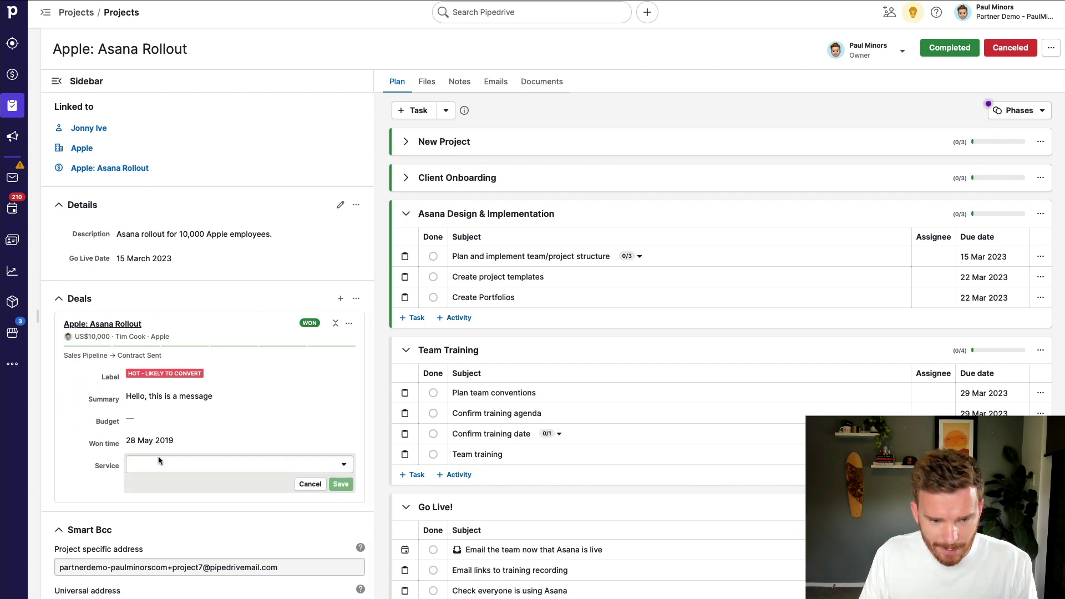
{"action": "left_click", "coordinate": [159, 464]}
{"action": "left_click", "coordinate": [166, 502]}
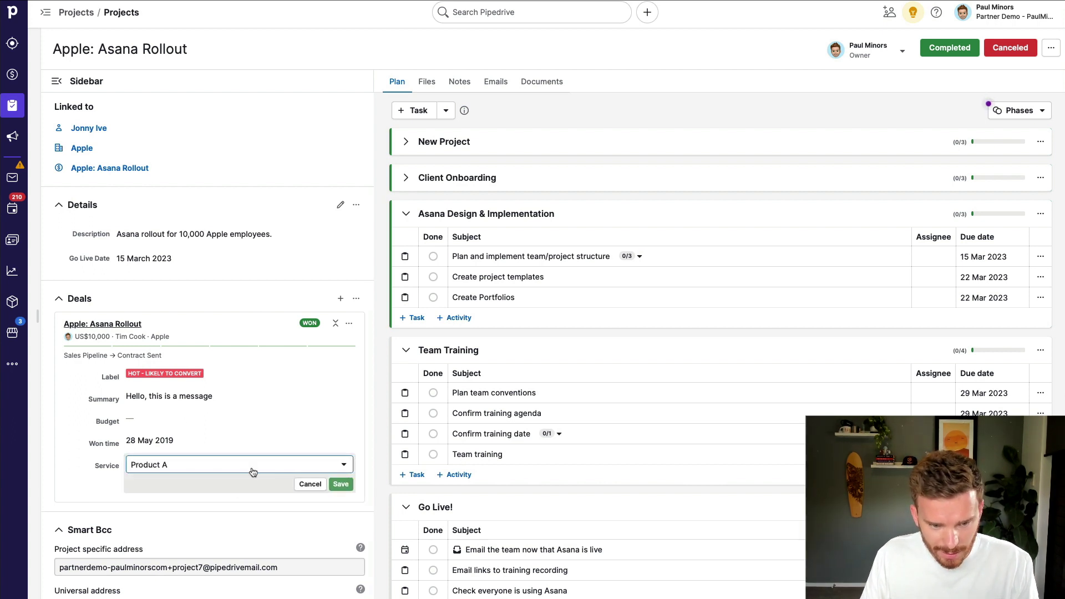
{"action": "left_click", "coordinate": [343, 484]}
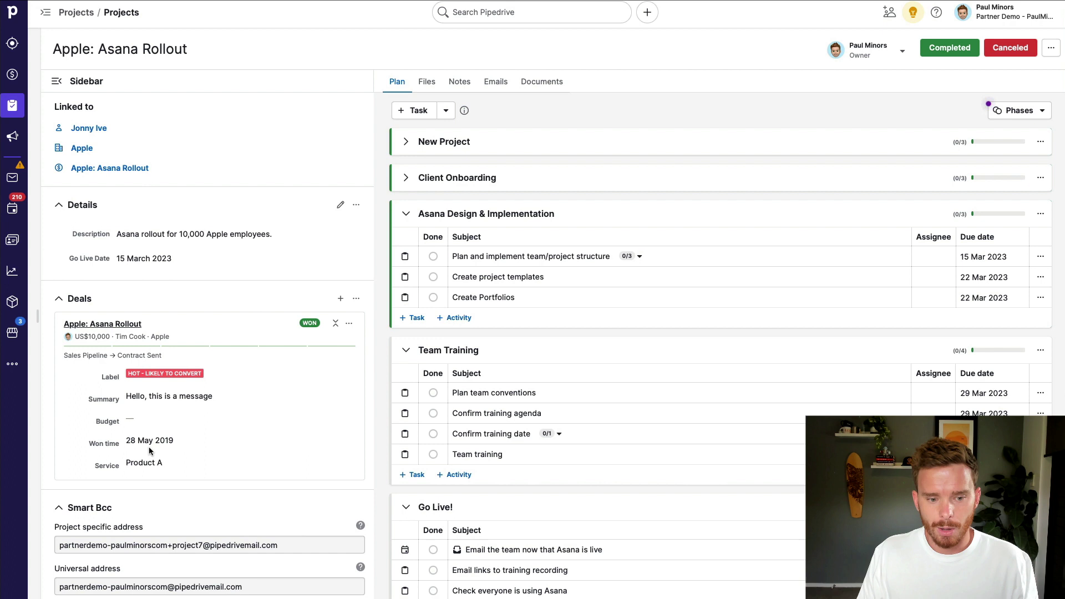
Set the deal's Budget to 5,000.
{"action": "left_click", "coordinate": [161, 423]}
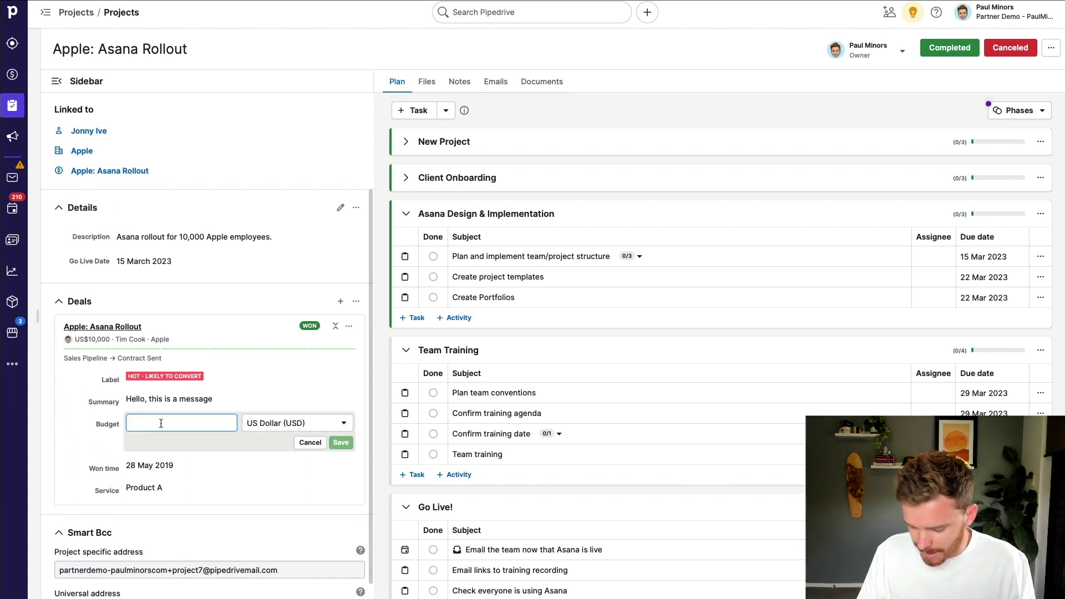
{"action": "type", "text": "5,"}
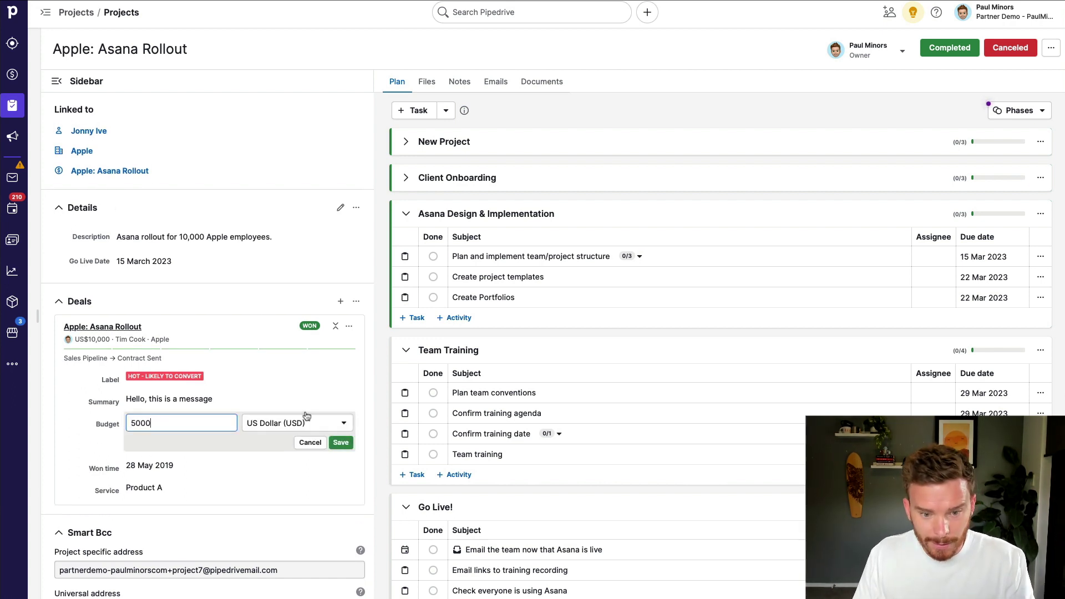
{"action": "type", "text": "000"}
{"action": "key", "text": "Return"}
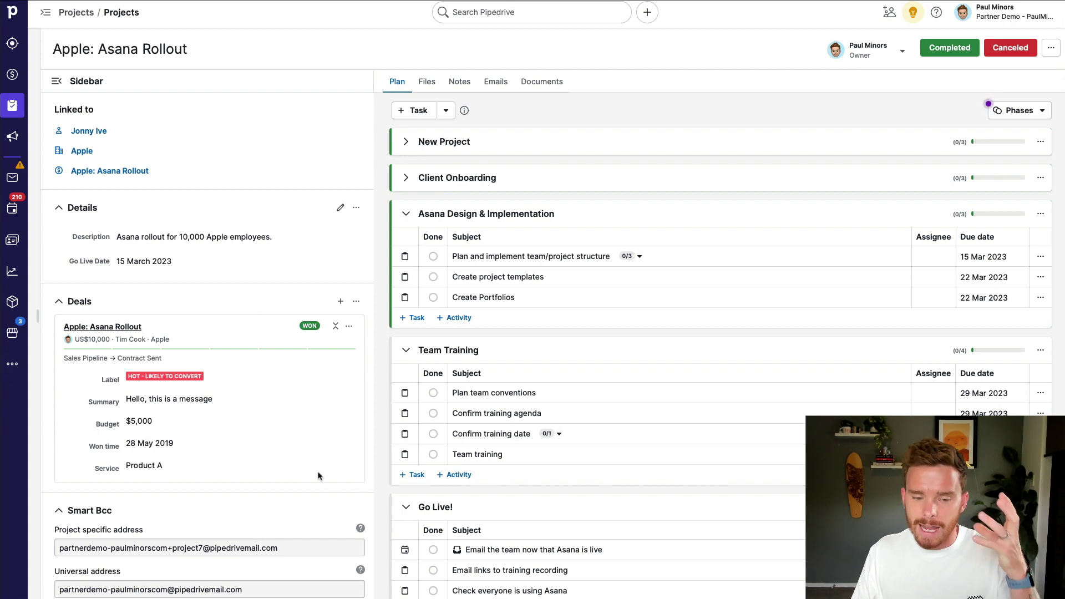
{"action": "scroll", "coordinate": [317, 476], "scroll_direction": "up", "scroll_amount": 3}
{"action": "scroll", "coordinate": [318, 477], "scroll_direction": "down", "scroll_amount": 2}
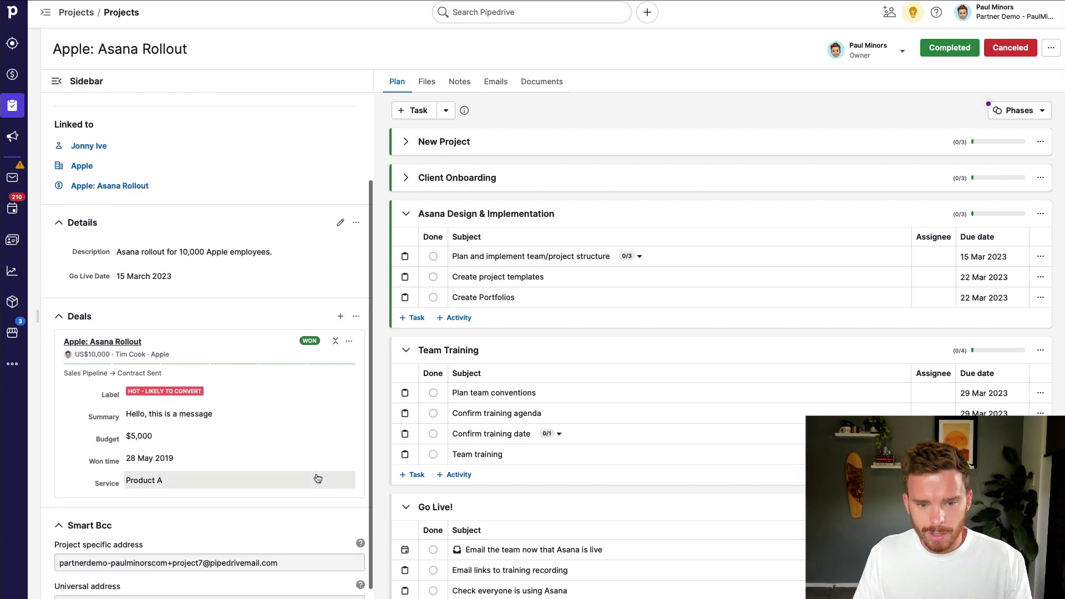
{"action": "scroll", "coordinate": [318, 479], "scroll_direction": "up", "scroll_amount": 3}
{"action": "scroll", "coordinate": [306, 476], "scroll_direction": "down", "scroll_amount": 3}
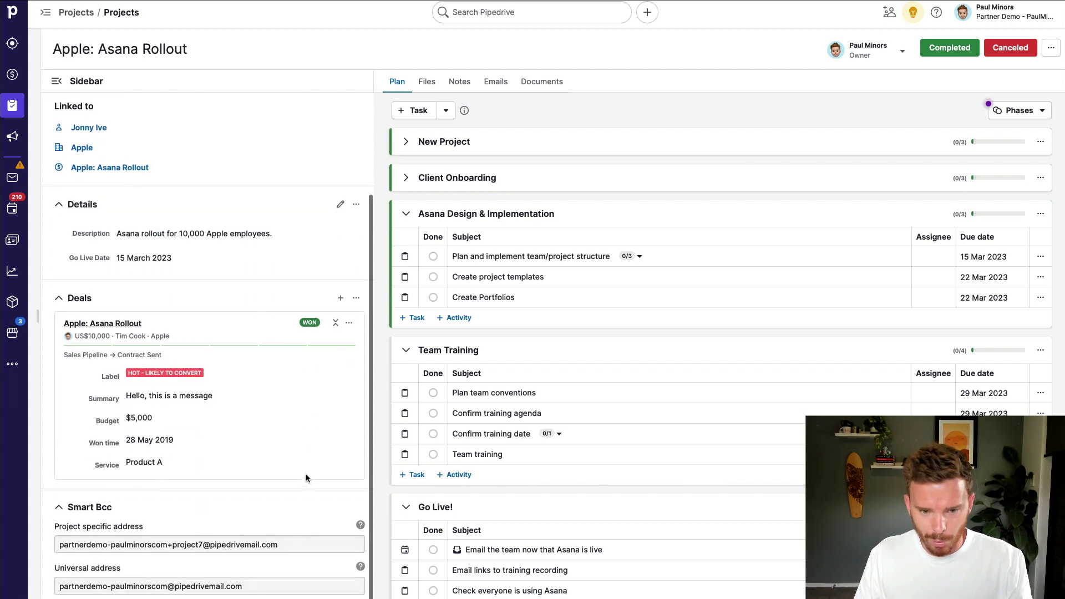
{"action": "scroll", "coordinate": [305, 475], "scroll_direction": "up", "scroll_amount": 3}
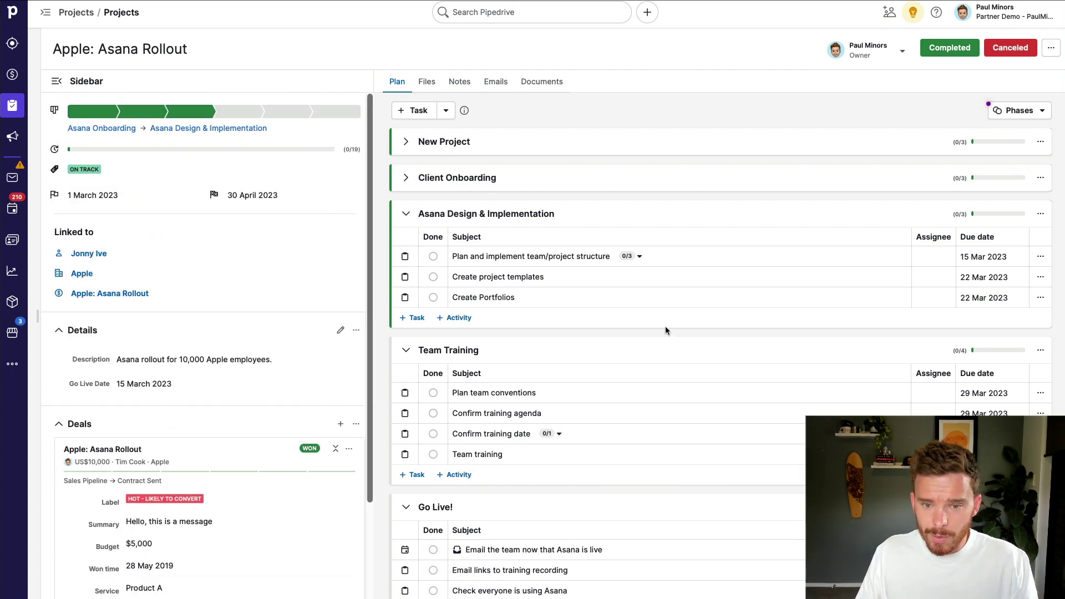
Mark the team/project structure, Create project templates and Create Portfolios tasks as done.
{"action": "left_click", "coordinate": [433, 257]}
{"action": "left_click", "coordinate": [434, 298]}
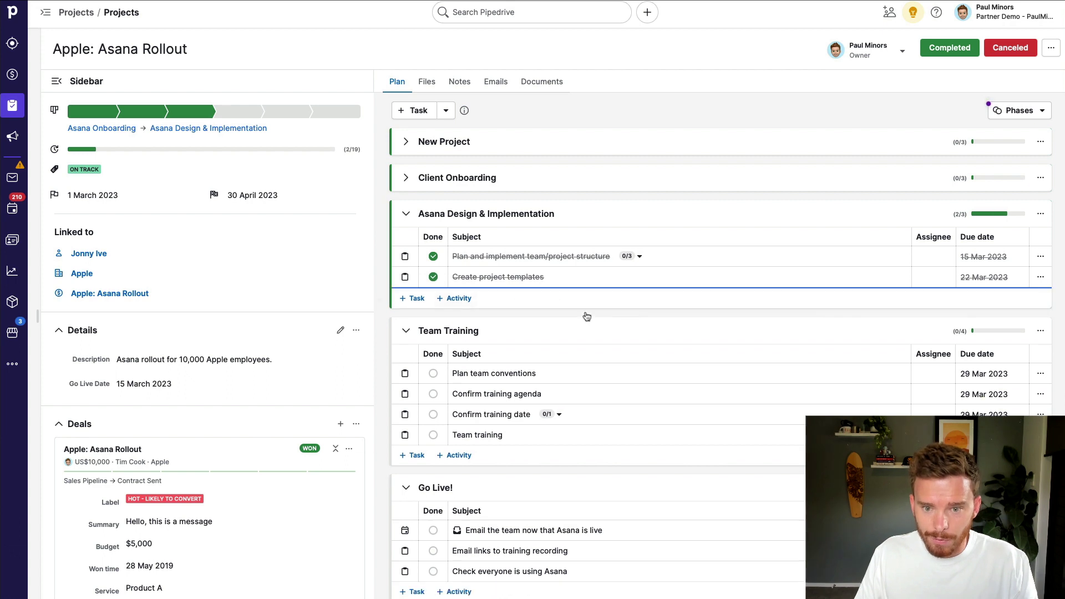
{"action": "left_click", "coordinate": [433, 297]}
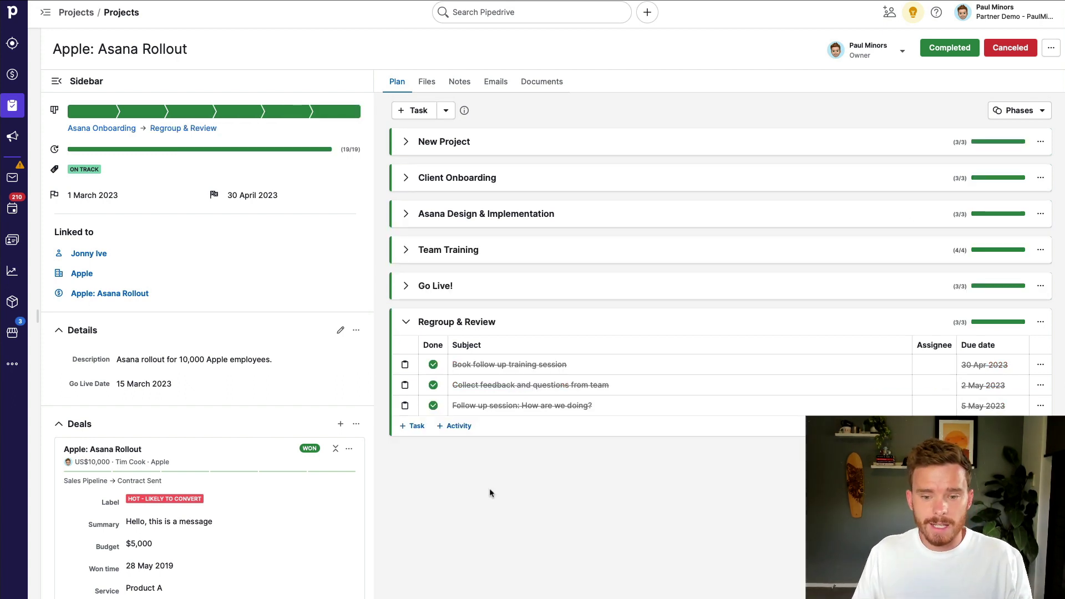
{"action": "left_click", "coordinate": [398, 322]}
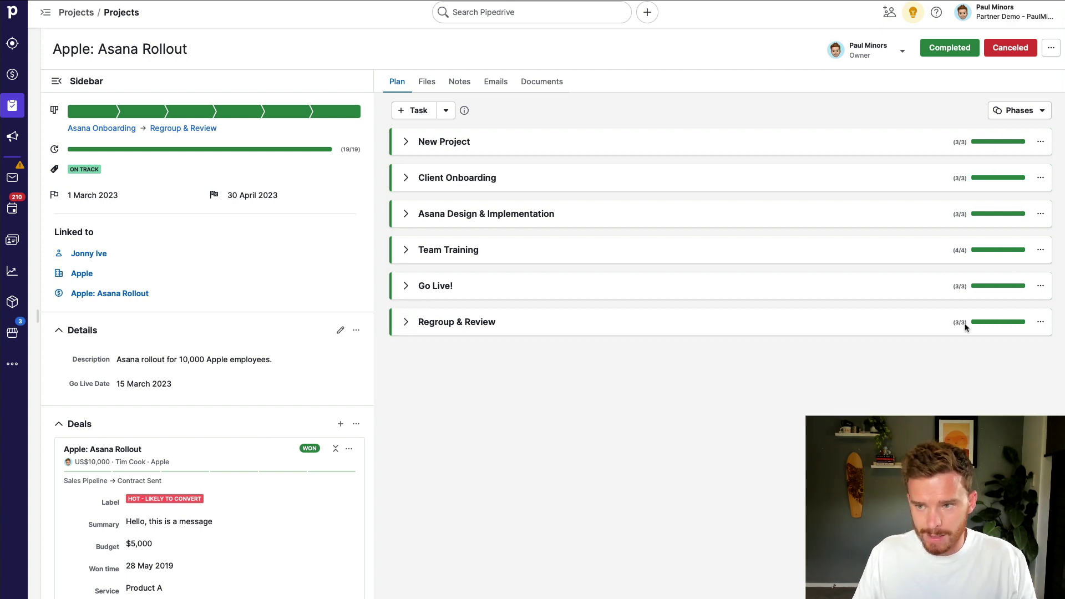
{"action": "left_click", "coordinate": [951, 50]}
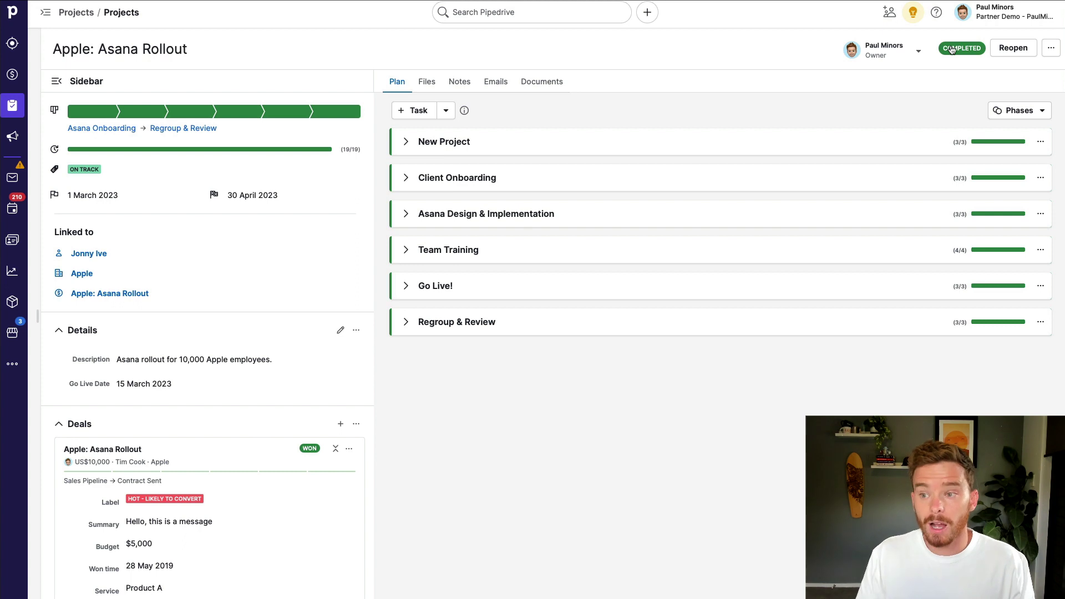
{"action": "left_click", "coordinate": [1013, 48]}
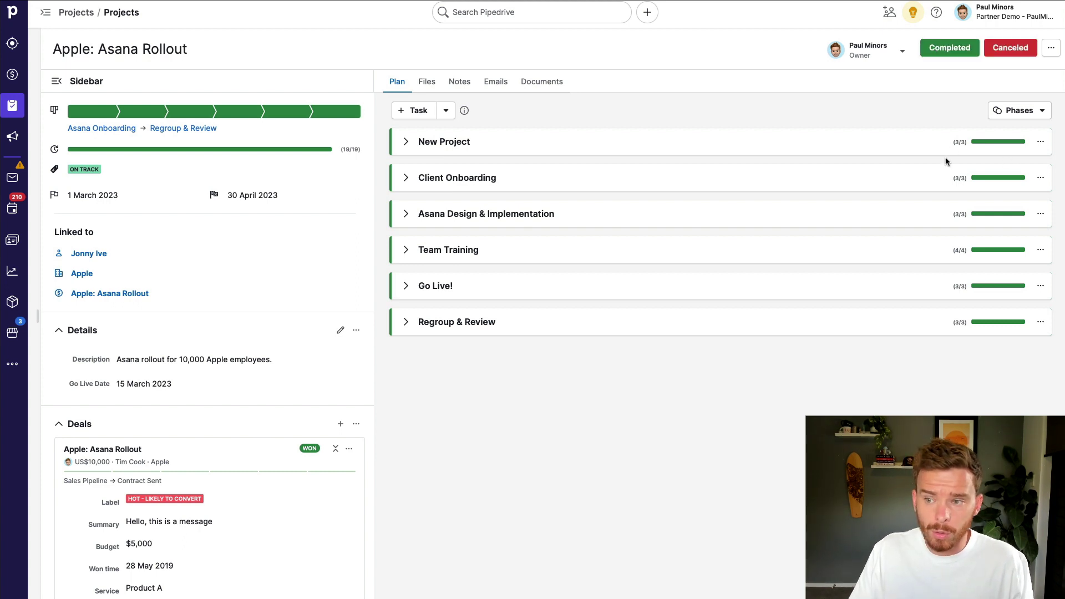
{"action": "left_click", "coordinate": [1009, 51]}
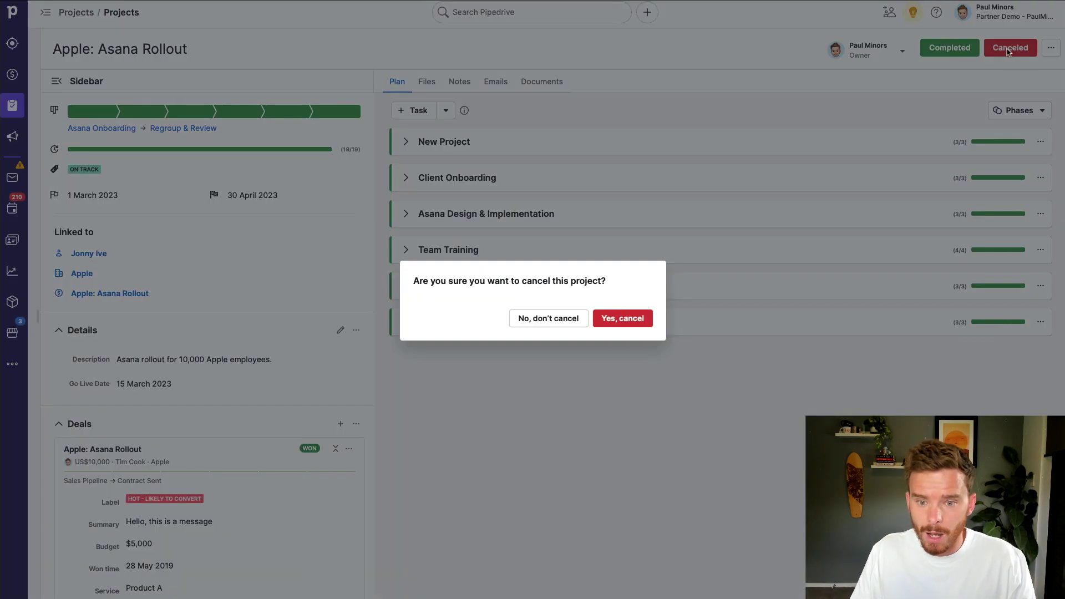
{"action": "left_click", "coordinate": [610, 318]}
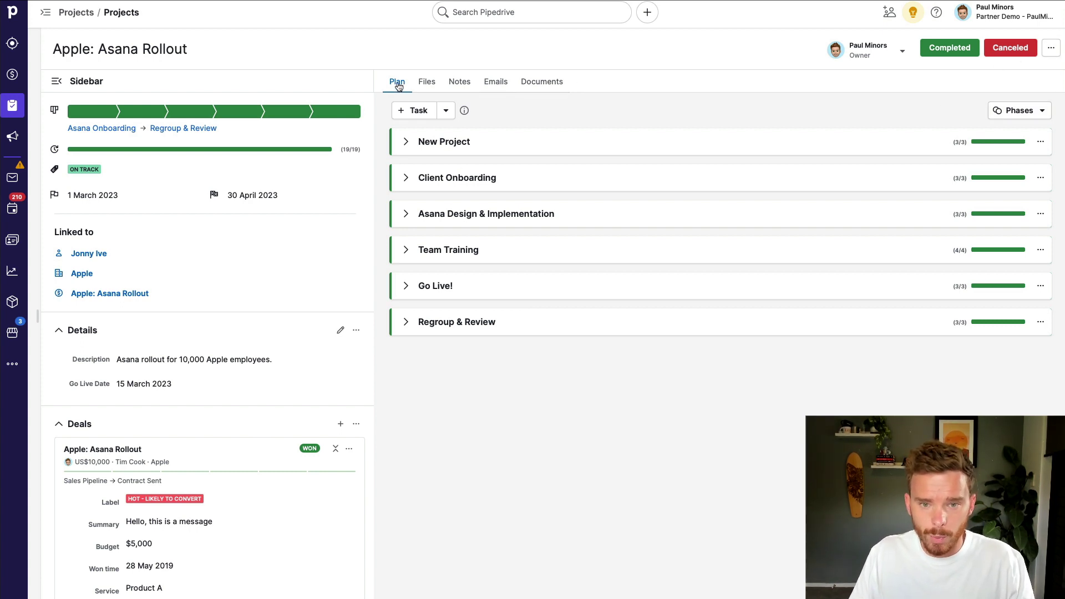
Post a note with the pasted Lorem ipsum paragraph on the Apple: Asana Rollout project.
{"action": "left_click", "coordinate": [429, 81]}
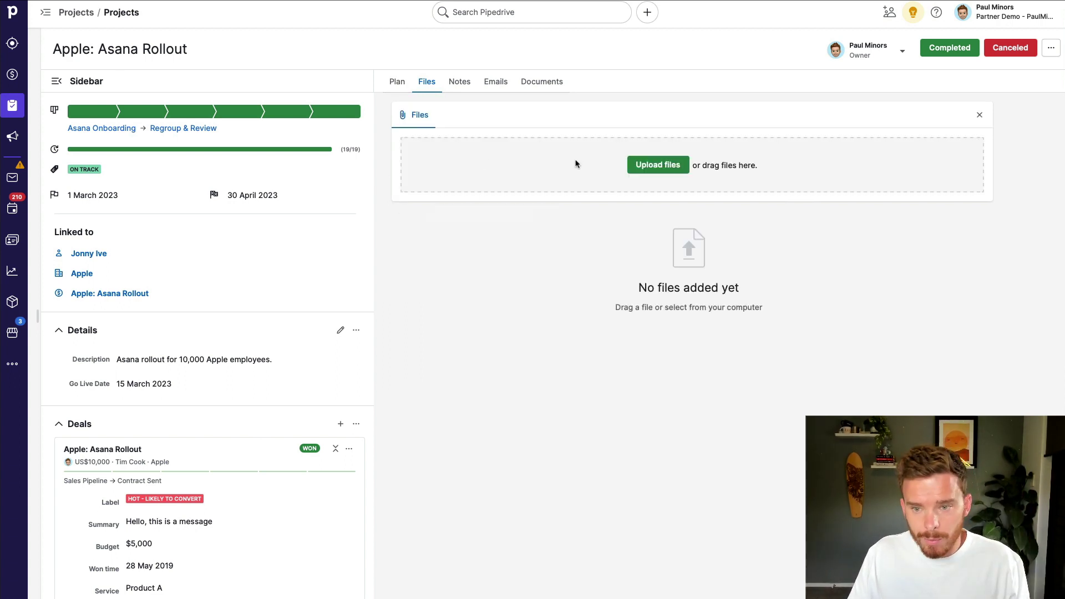
{"action": "left_click", "coordinate": [460, 81]}
{"action": "left_click", "coordinate": [462, 157]}
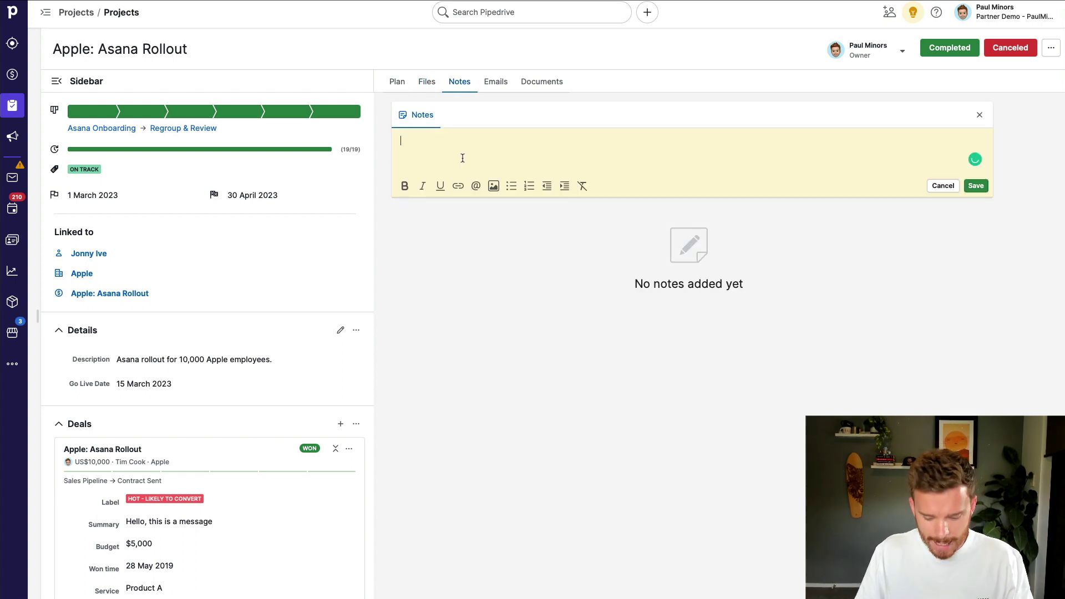
{"action": "type", "text": "\"Lorem ipsum dolor sit amet, consectetur adipiscing elit, sed do eiusmod tempor incididunt ut labore et dolore magna aliqua. Ut enim ad minim veniam, quis nostrud exercitation ullamco laboris nisi ut aliquip ex ea commodo consequat. Duis aute irure dolor in reprehenderit in voluptate velit esse cillum dolore eu fugiat nulla pariatur. Excepteur sint occaecat cupidatat non proident, sunt in culpa qui officia deserunt mollit anim id est laborum.\""}
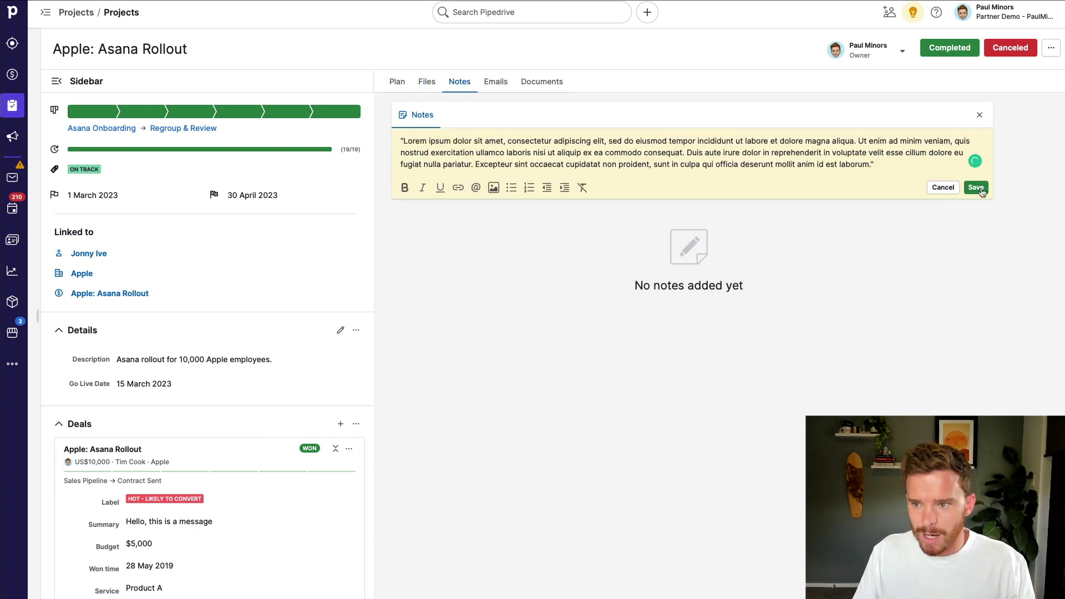
{"action": "left_click", "coordinate": [977, 188]}
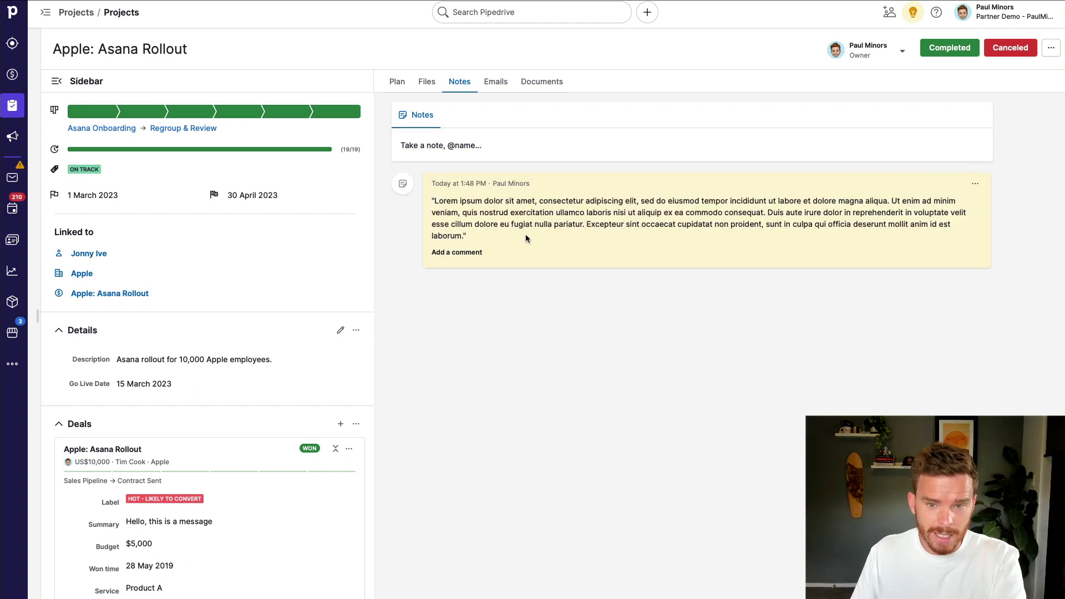
Draft a project email from an email template, then view the empty Documents section.
{"action": "left_click", "coordinate": [502, 84]}
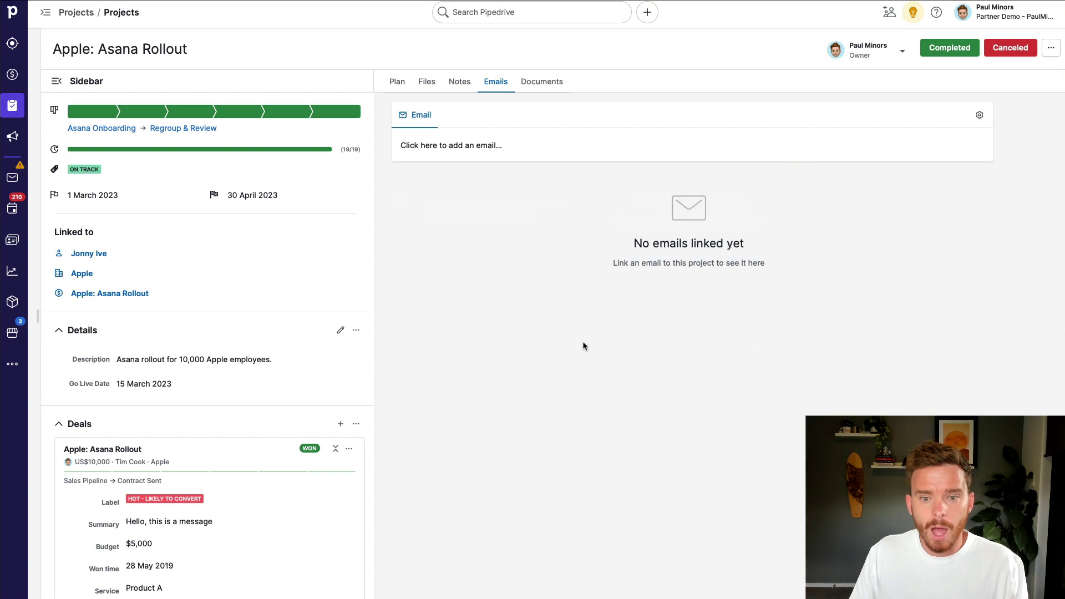
{"action": "left_click", "coordinate": [488, 146]}
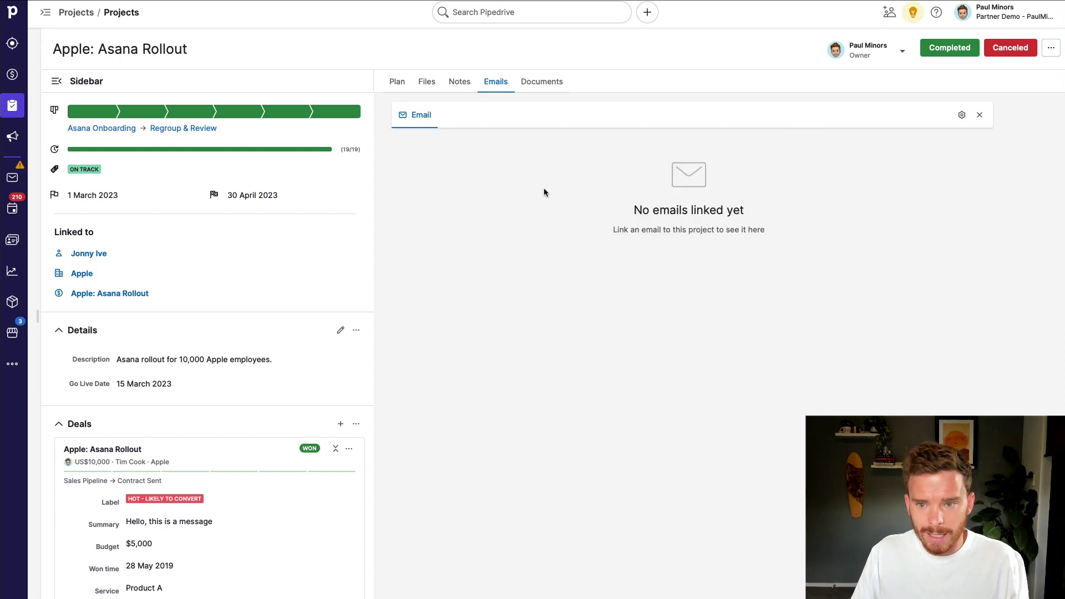
{"action": "left_click", "coordinate": [435, 212]}
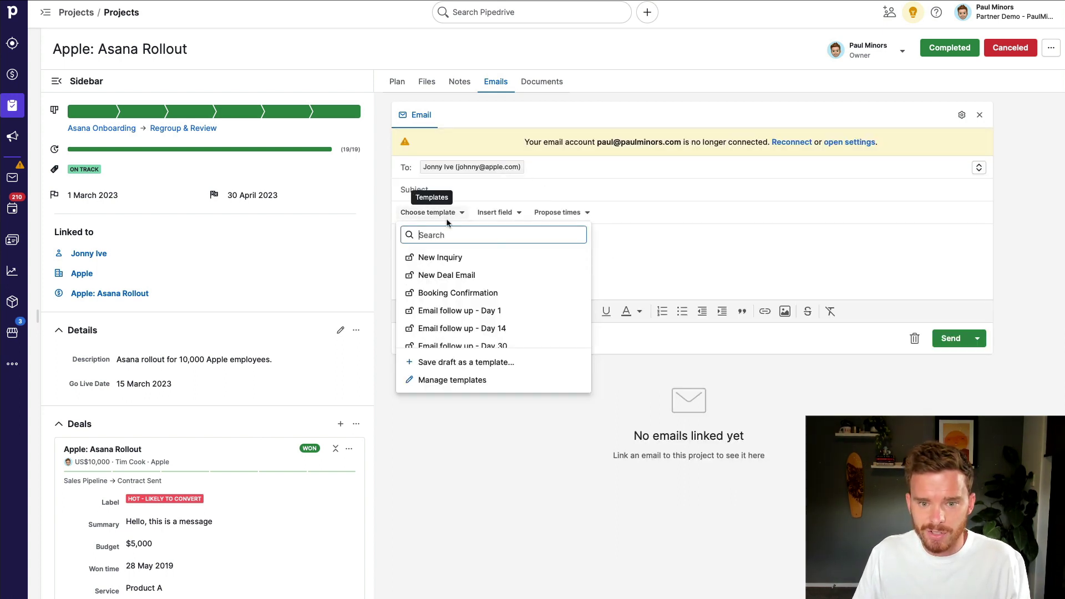
{"action": "left_click", "coordinate": [574, 271]}
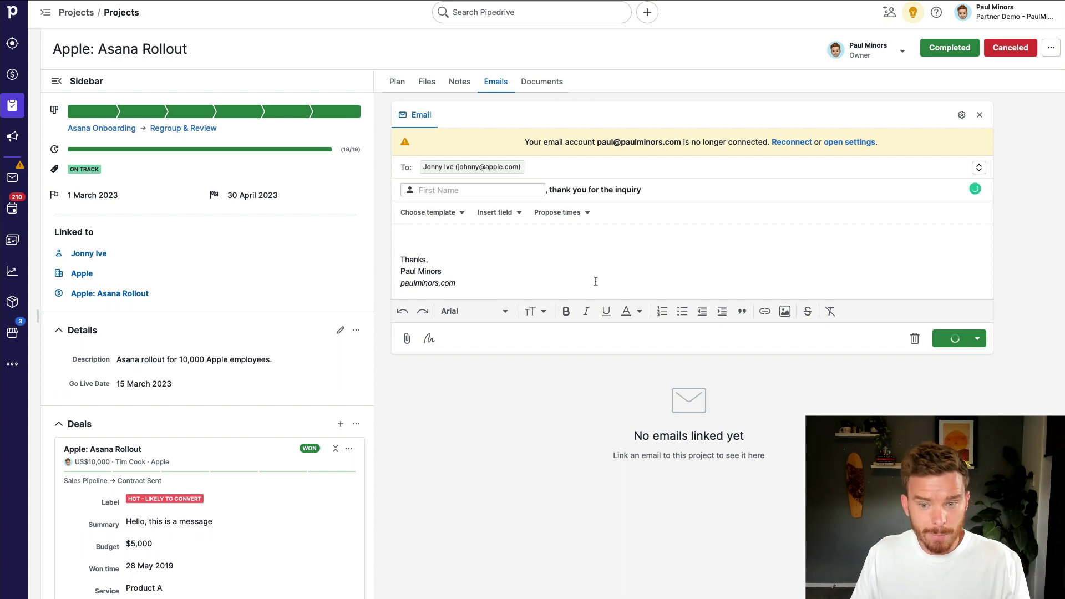
{"action": "left_click", "coordinate": [542, 81]}
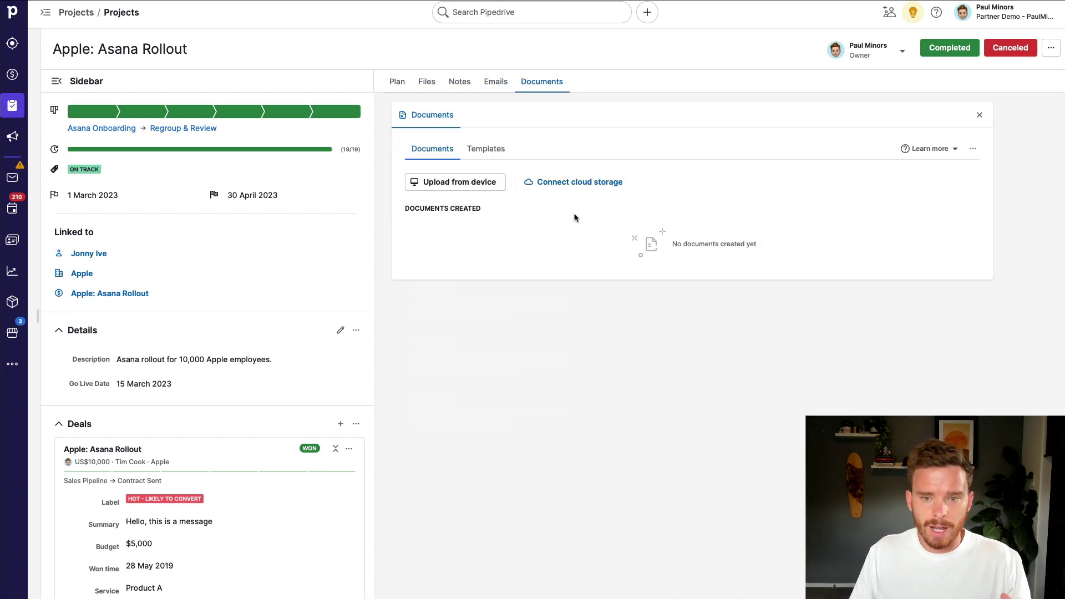
Browse the document templates, then return to the project's document list.
{"action": "left_click", "coordinate": [508, 157]}
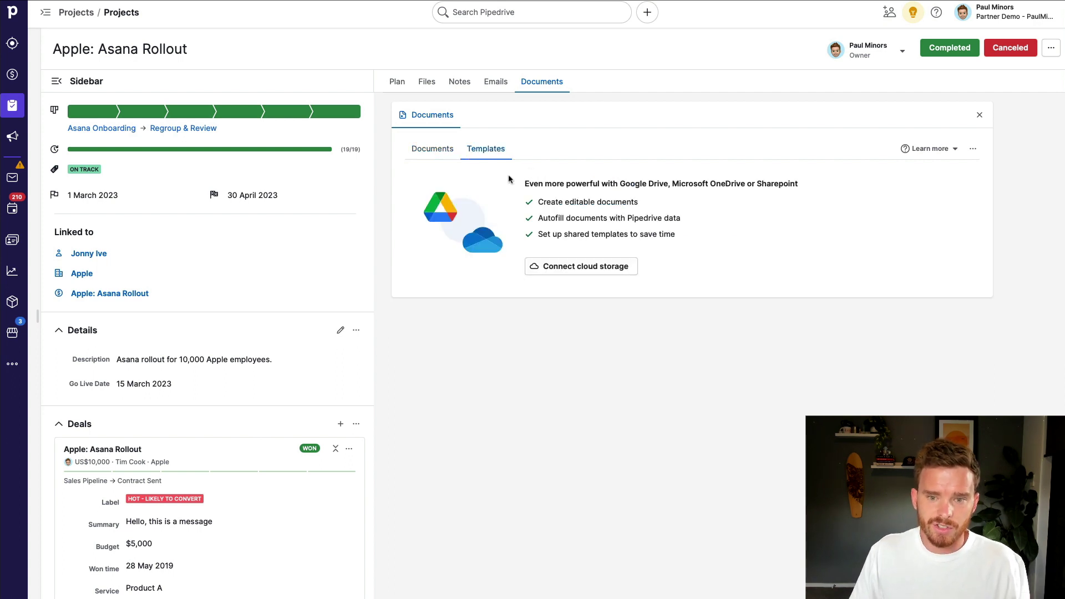
{"action": "left_click", "coordinate": [438, 154]}
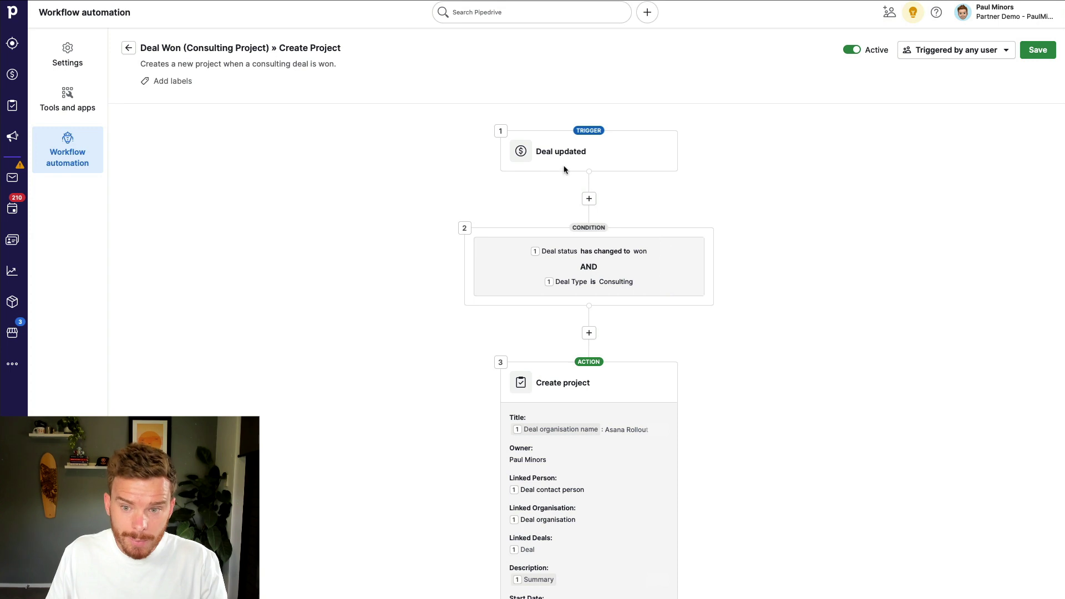
Inspect the workflow condition, leaving the deal type set to Consulting.
{"action": "left_click", "coordinate": [626, 269]}
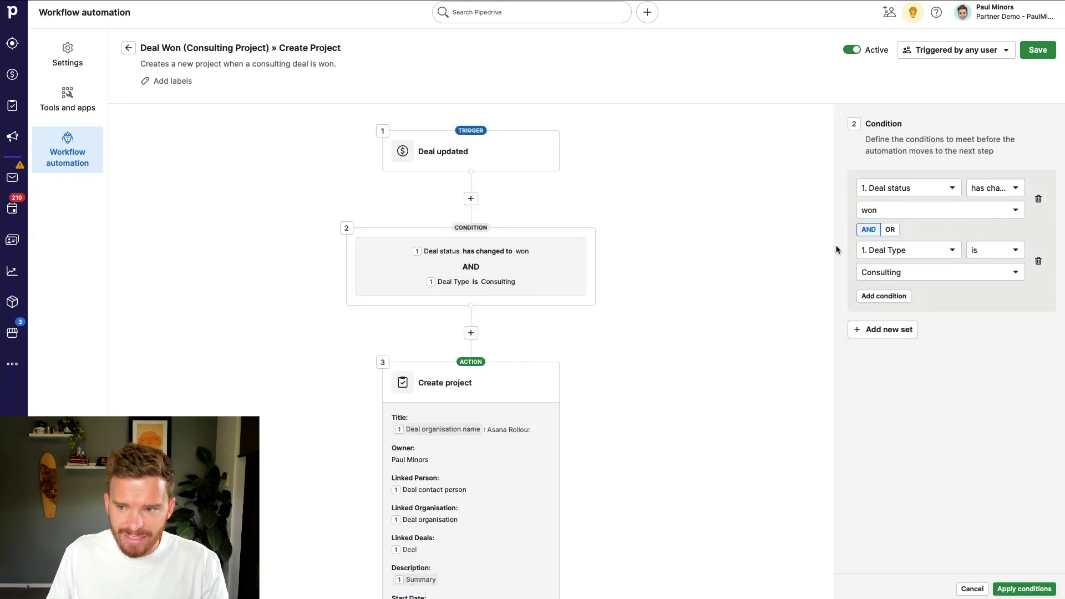
{"action": "left_click", "coordinate": [910, 278]}
{"action": "left_click", "coordinate": [928, 279]}
{"action": "scroll", "coordinate": [656, 306], "scroll_direction": "down", "scroll_amount": 4}
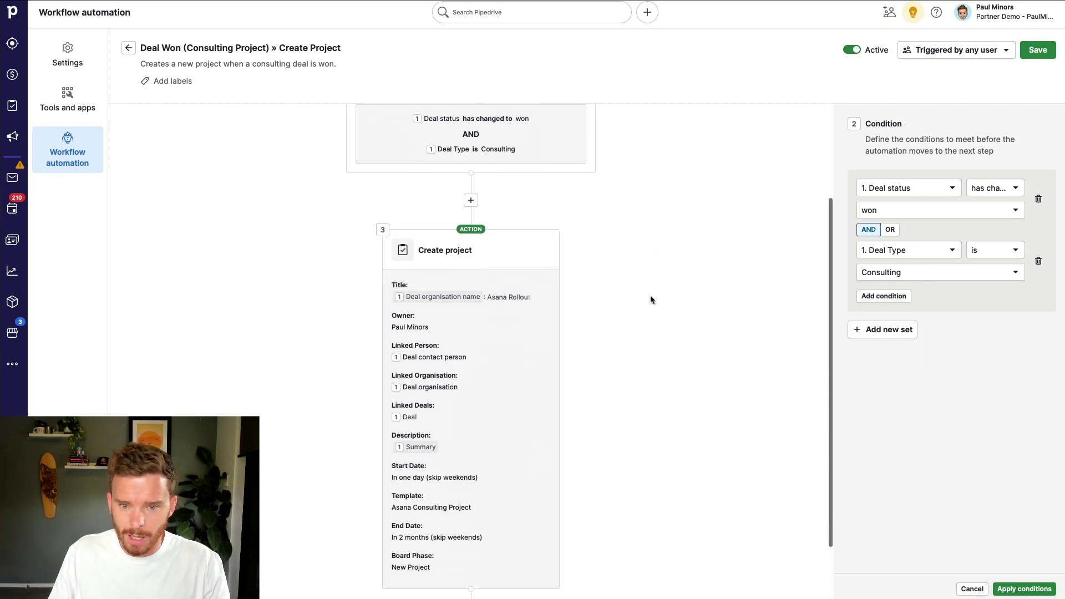
Review the create-project action's settings and cancel without changes.
{"action": "left_click", "coordinate": [509, 283]}
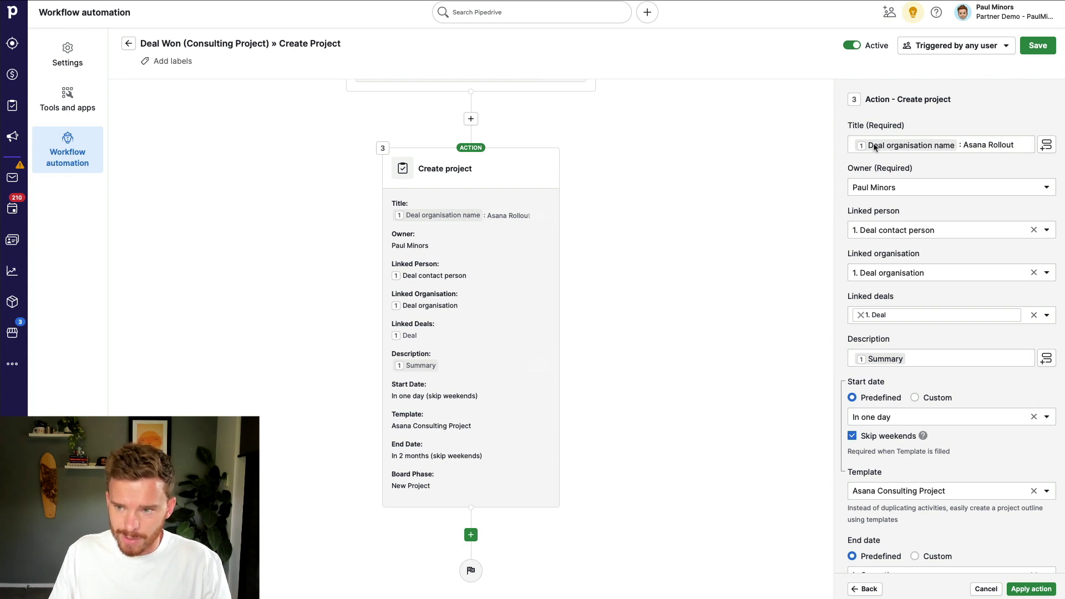
{"action": "scroll", "coordinate": [961, 239], "scroll_direction": "down", "scroll_amount": 2}
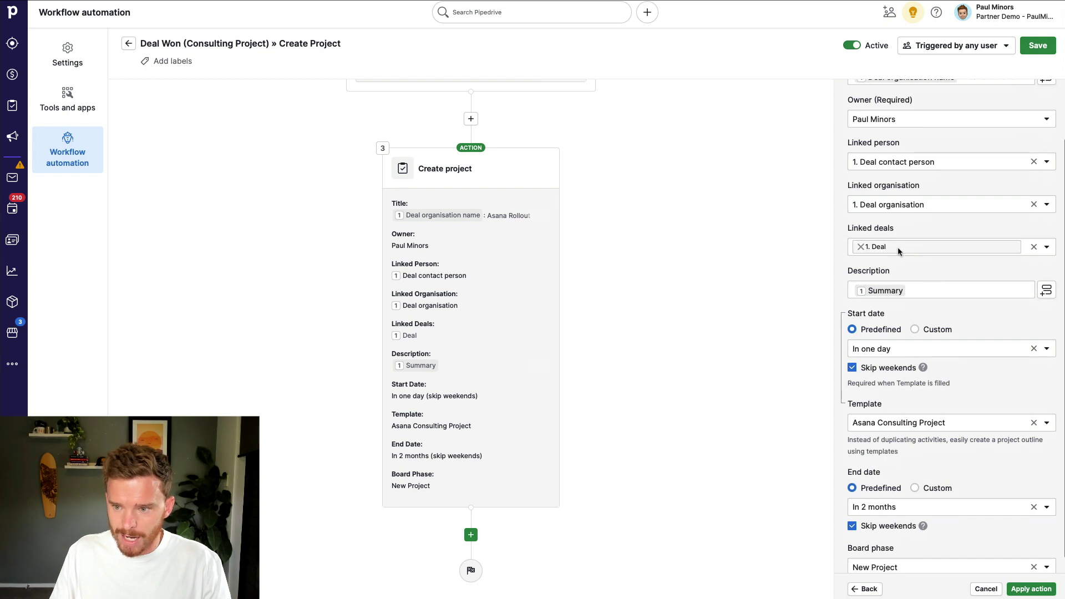
{"action": "scroll", "coordinate": [897, 247], "scroll_direction": "down", "scroll_amount": 1}
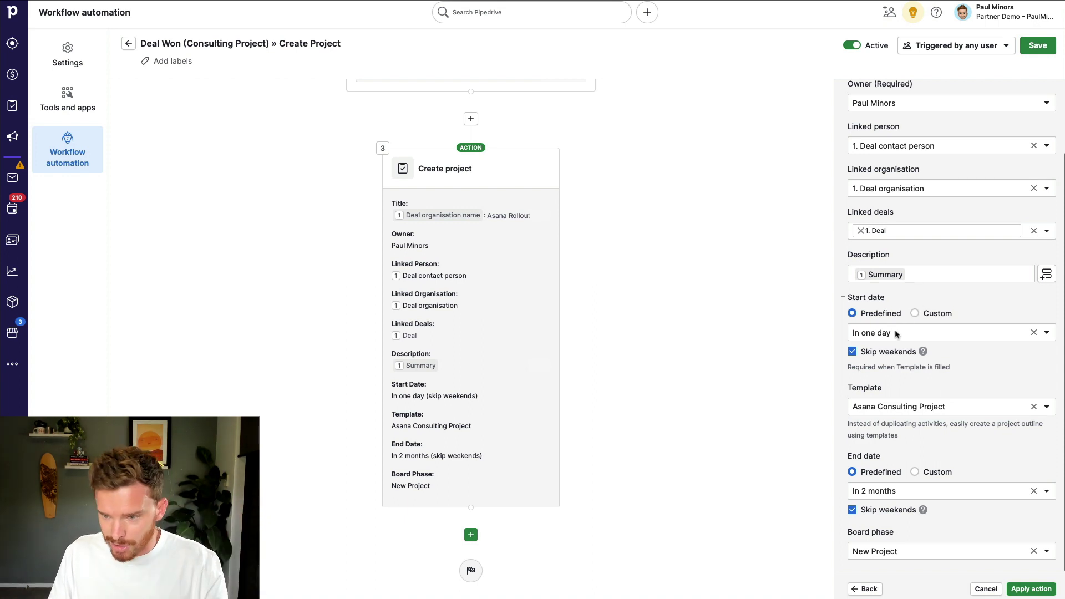
{"action": "left_click", "coordinate": [987, 589]}
{"action": "scroll", "coordinate": [724, 368], "scroll_direction": "up", "scroll_amount": 2}
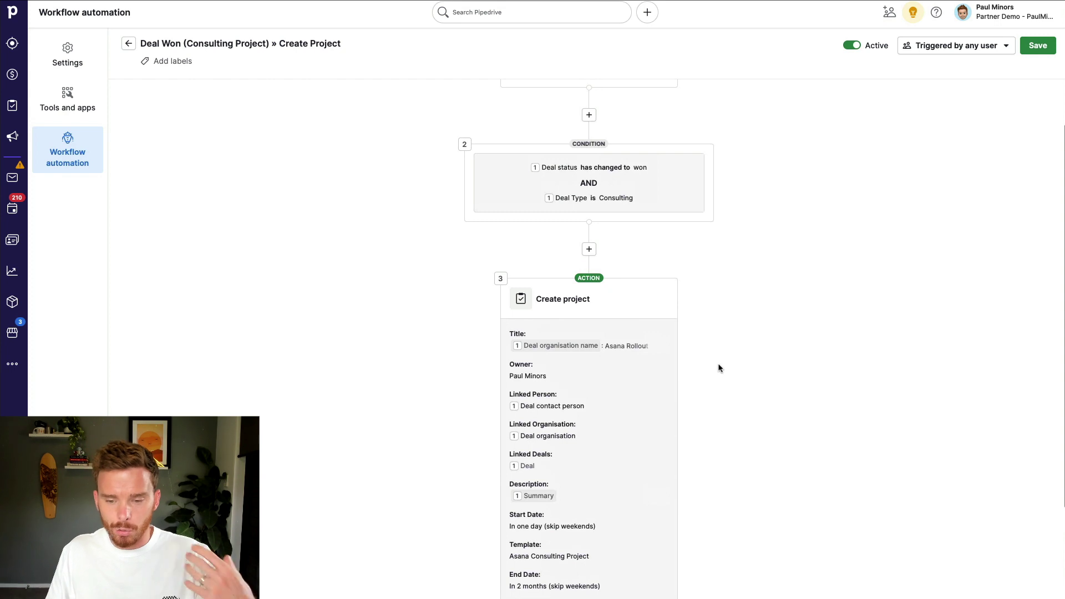
{"action": "scroll", "coordinate": [721, 367], "scroll_direction": "down", "scroll_amount": 2}
{"action": "scroll", "coordinate": [711, 369], "scroll_direction": "up", "scroll_amount": 4}
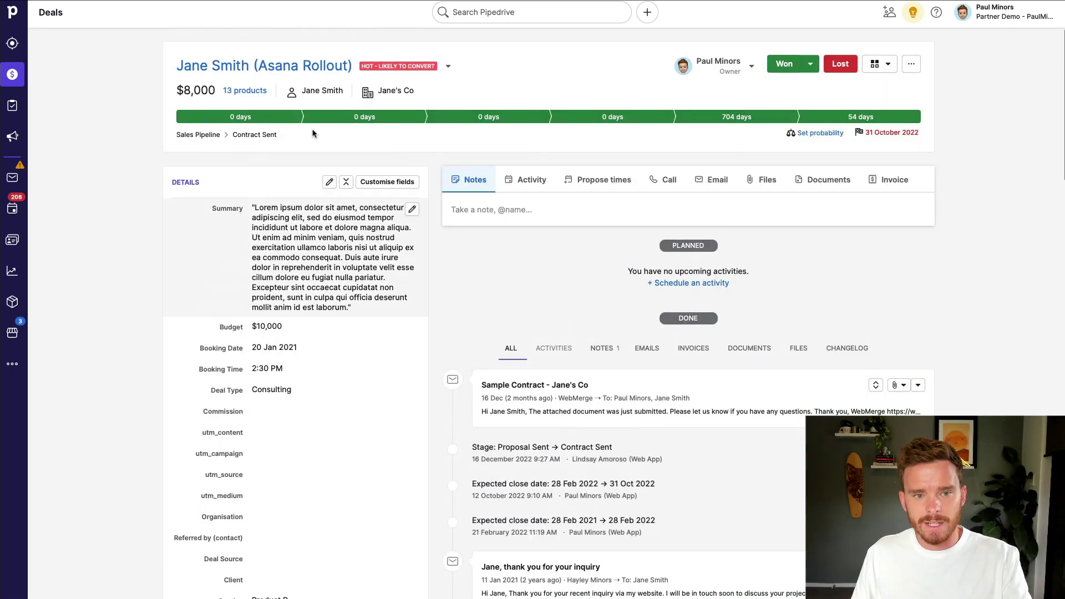
Mark Jane's Co's $8,000 Asana Rollout deal as won.
{"action": "scroll", "coordinate": [385, 237], "scroll_direction": "down", "scroll_amount": 2}
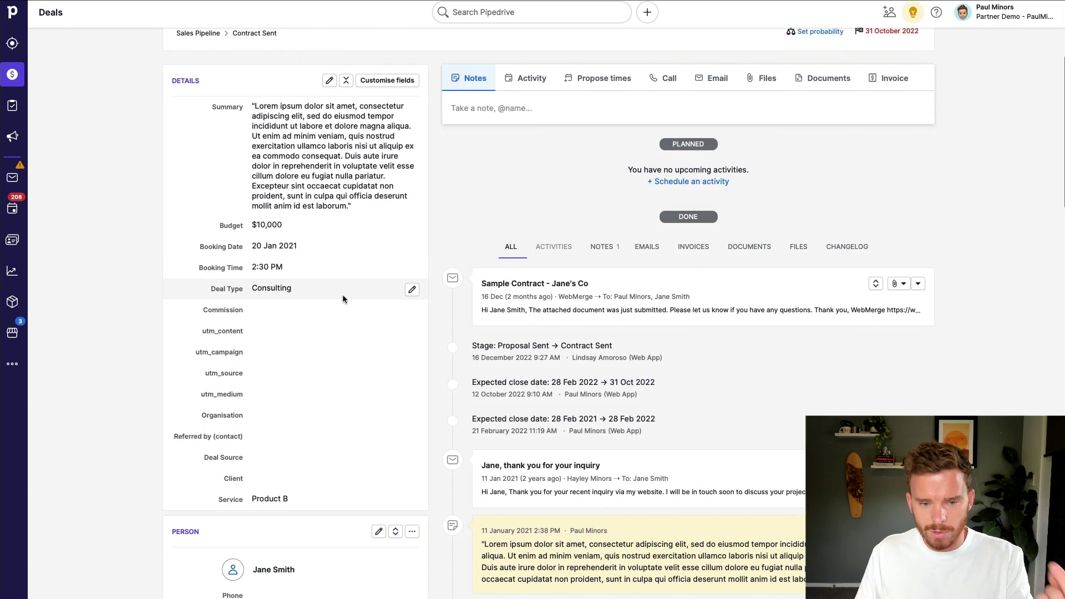
{"action": "scroll", "coordinate": [426, 253], "scroll_direction": "up", "scroll_amount": 1}
{"action": "scroll", "coordinate": [425, 253], "scroll_direction": "up", "scroll_amount": 1}
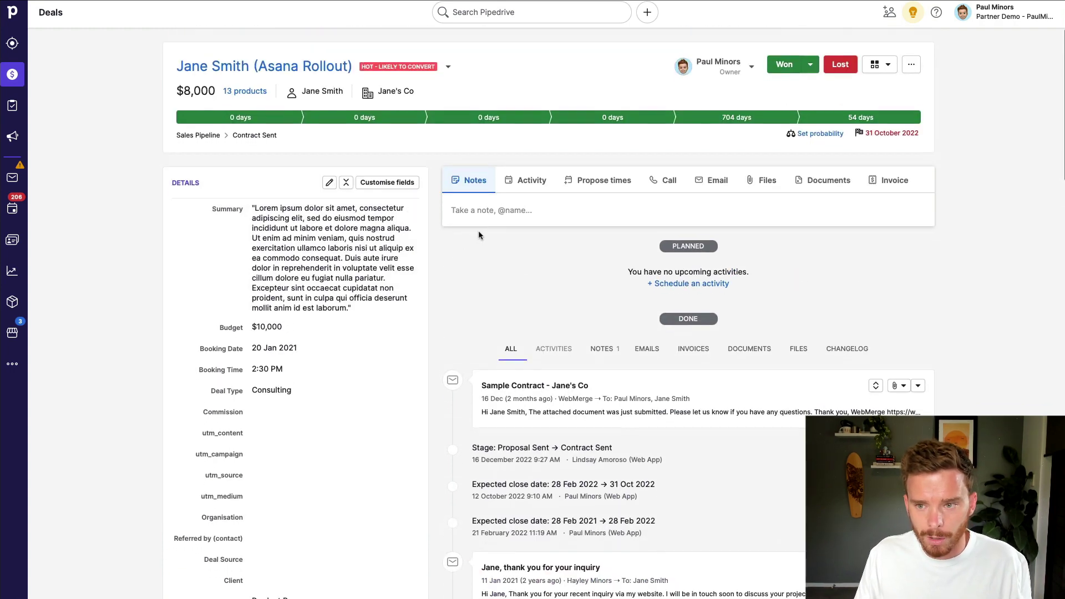
{"action": "left_click", "coordinate": [780, 64]}
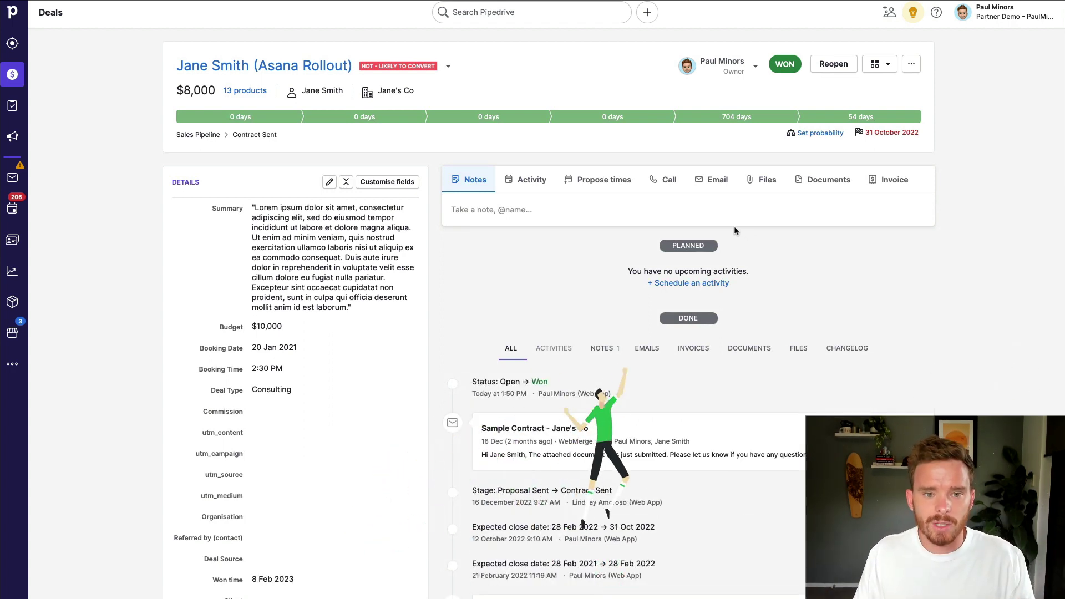
{"action": "scroll", "coordinate": [472, 261], "scroll_direction": "down", "scroll_amount": 10}
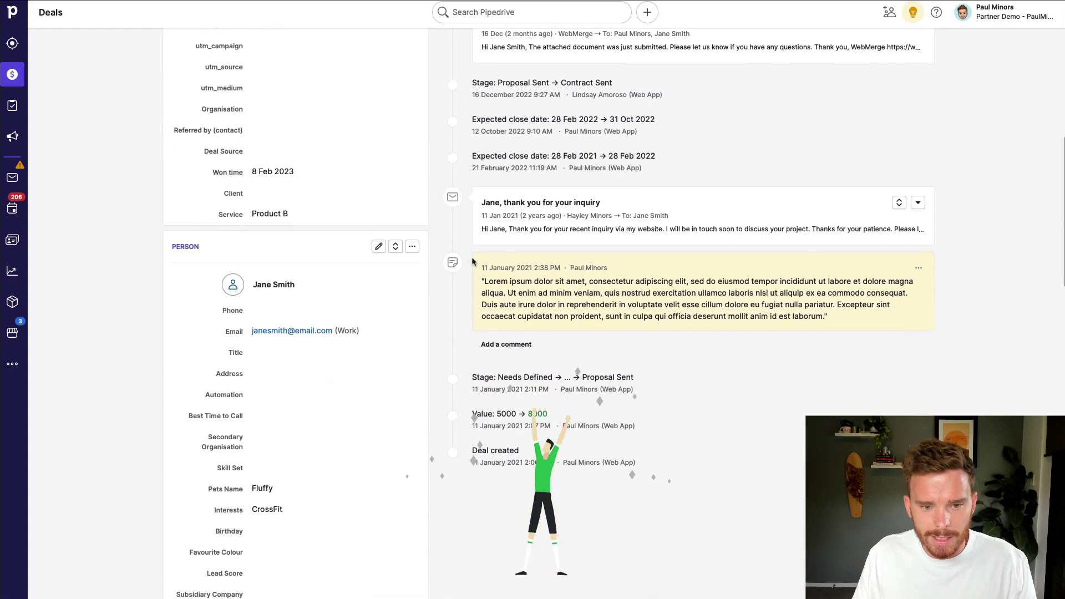
View the deal's contact person, then open the auto-created Jane's Co: Asana Rollout project.
{"action": "left_click", "coordinate": [286, 126]}
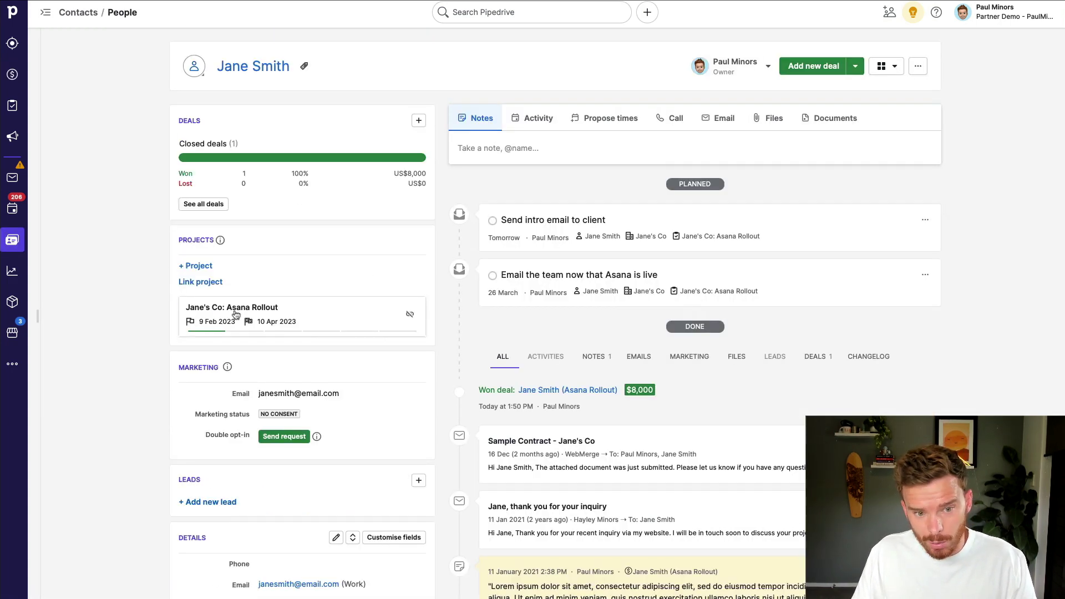
{"action": "mouse_move", "coordinate": [330, 316]}
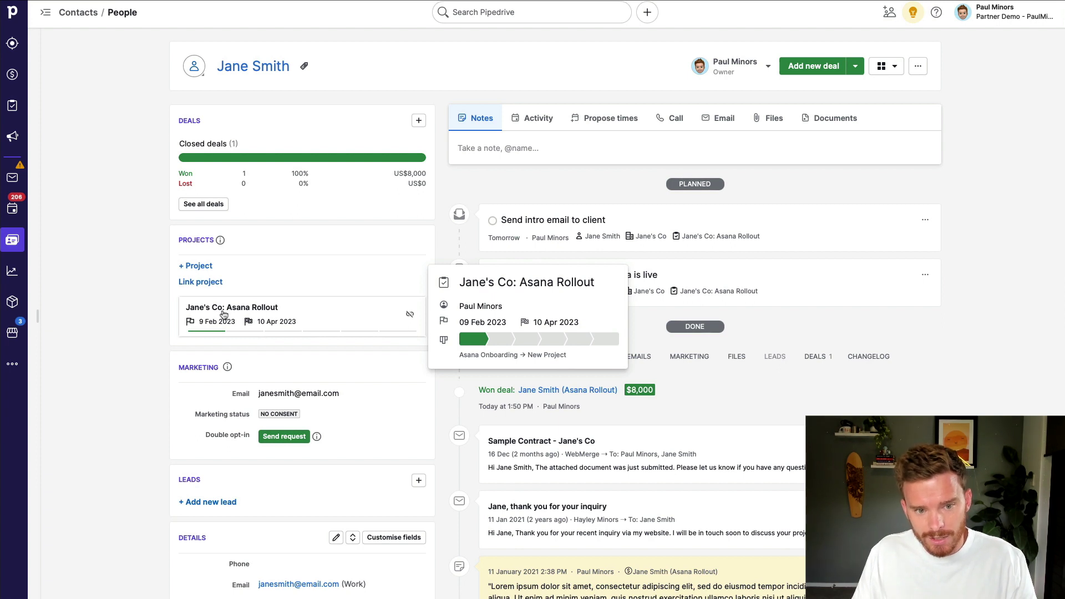
{"action": "left_click", "coordinate": [13, 107]}
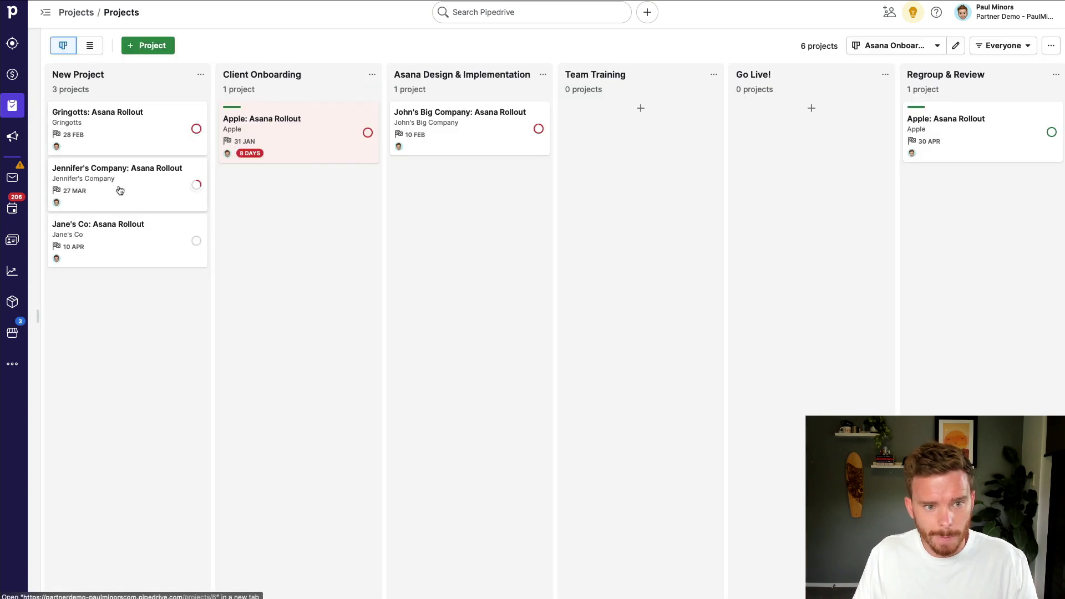
{"action": "left_click", "coordinate": [202, 250]}
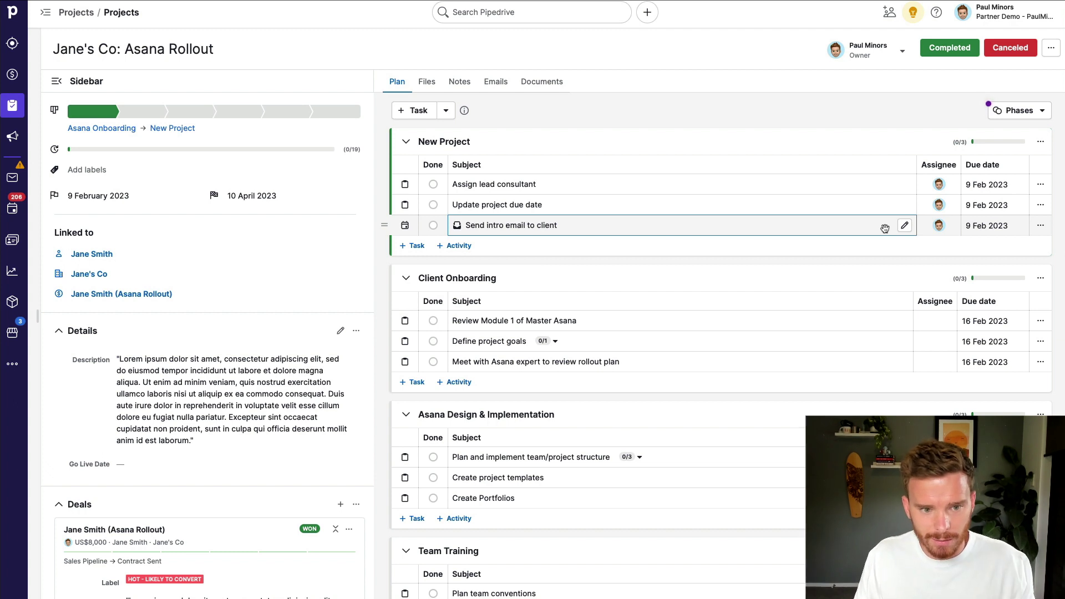
{"action": "scroll", "coordinate": [222, 421], "scroll_direction": "down", "scroll_amount": 5}
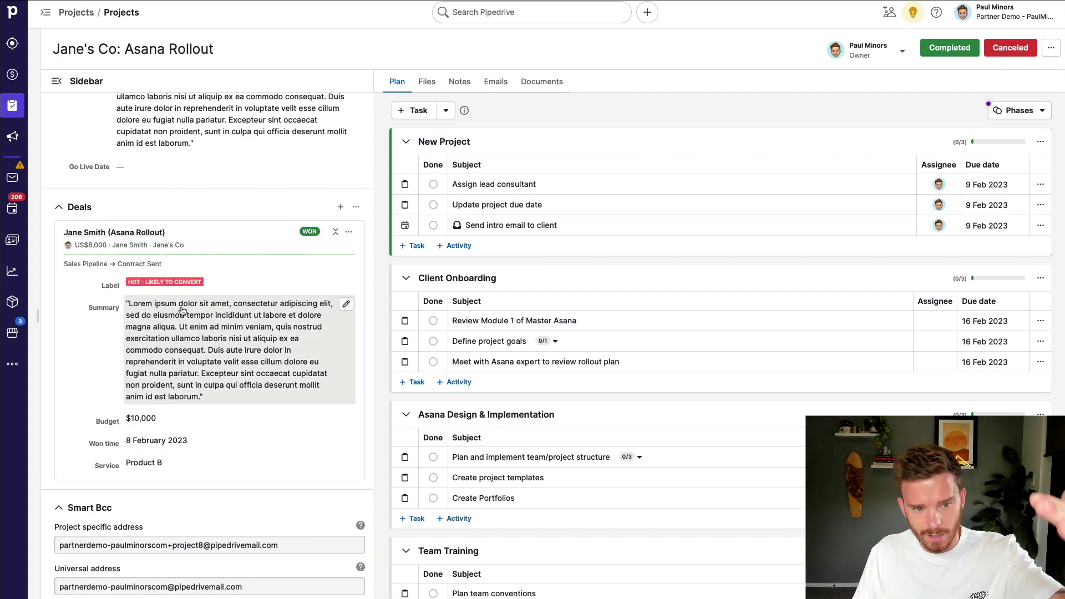
{"action": "scroll", "coordinate": [176, 395], "scroll_direction": "up", "scroll_amount": 5}
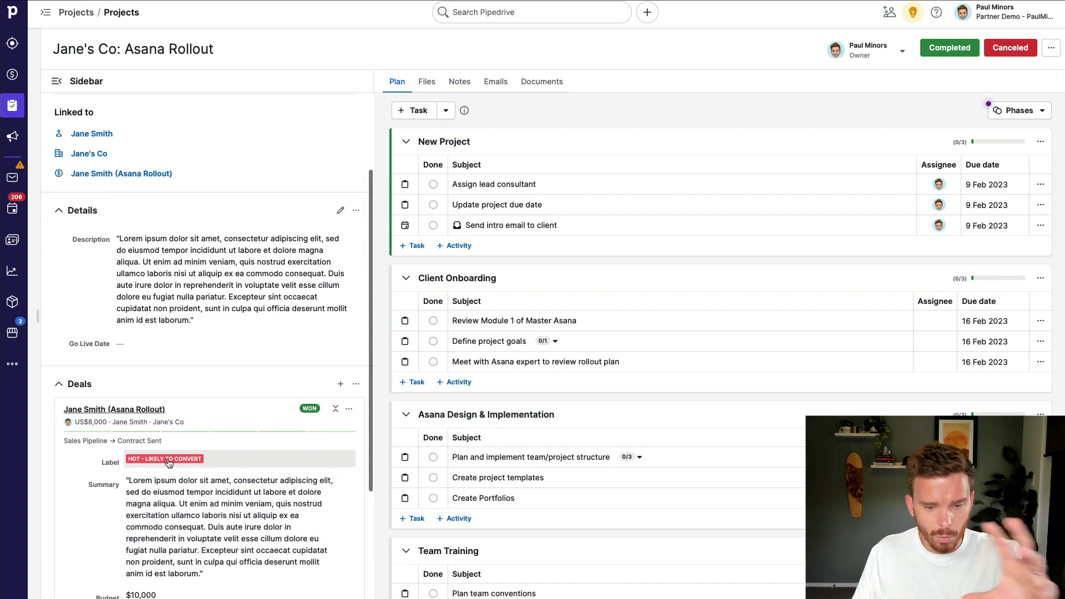
{"action": "scroll", "coordinate": [221, 432], "scroll_direction": "down", "scroll_amount": 1}
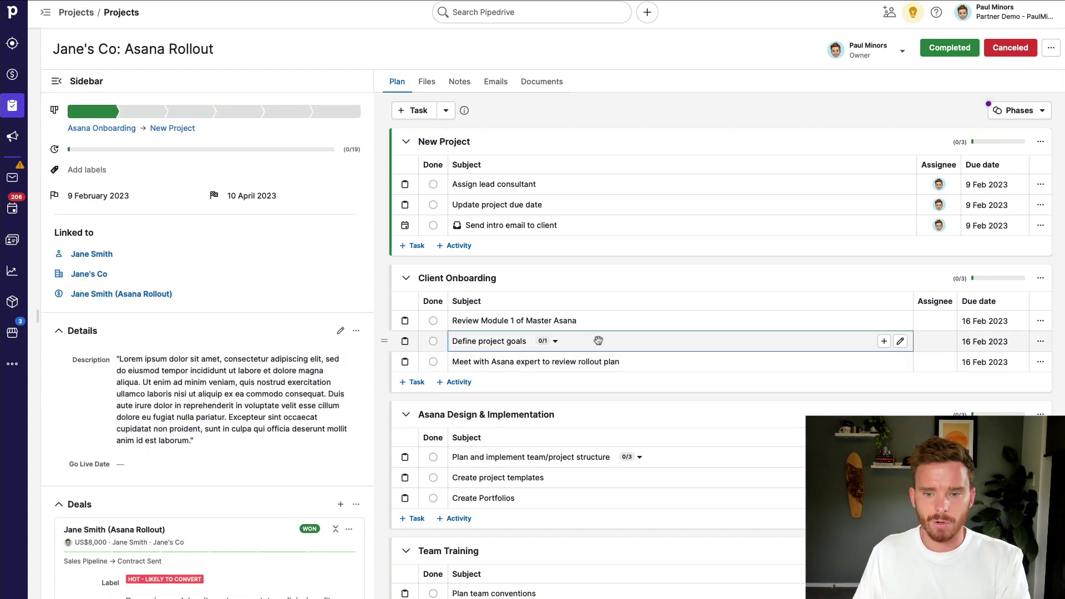